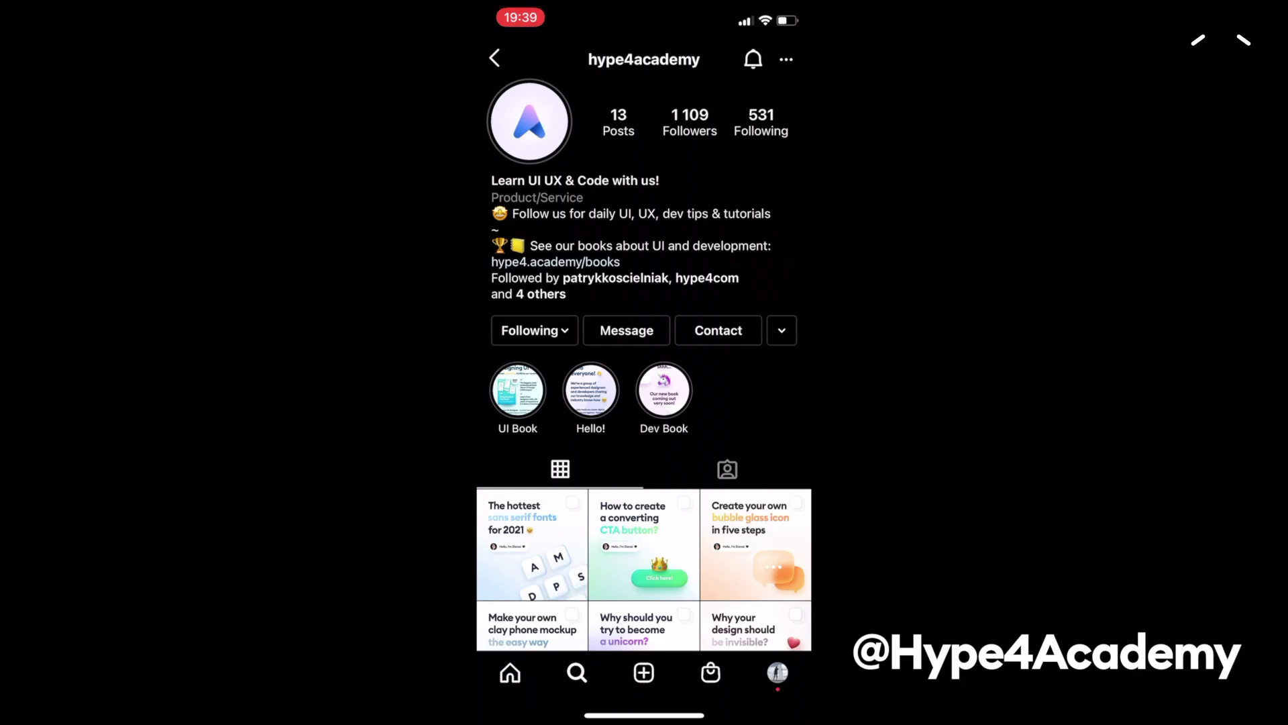
Step: Open the hype4academy post about the bubble glass icon and browse its step-by-step slides
click(756, 545)
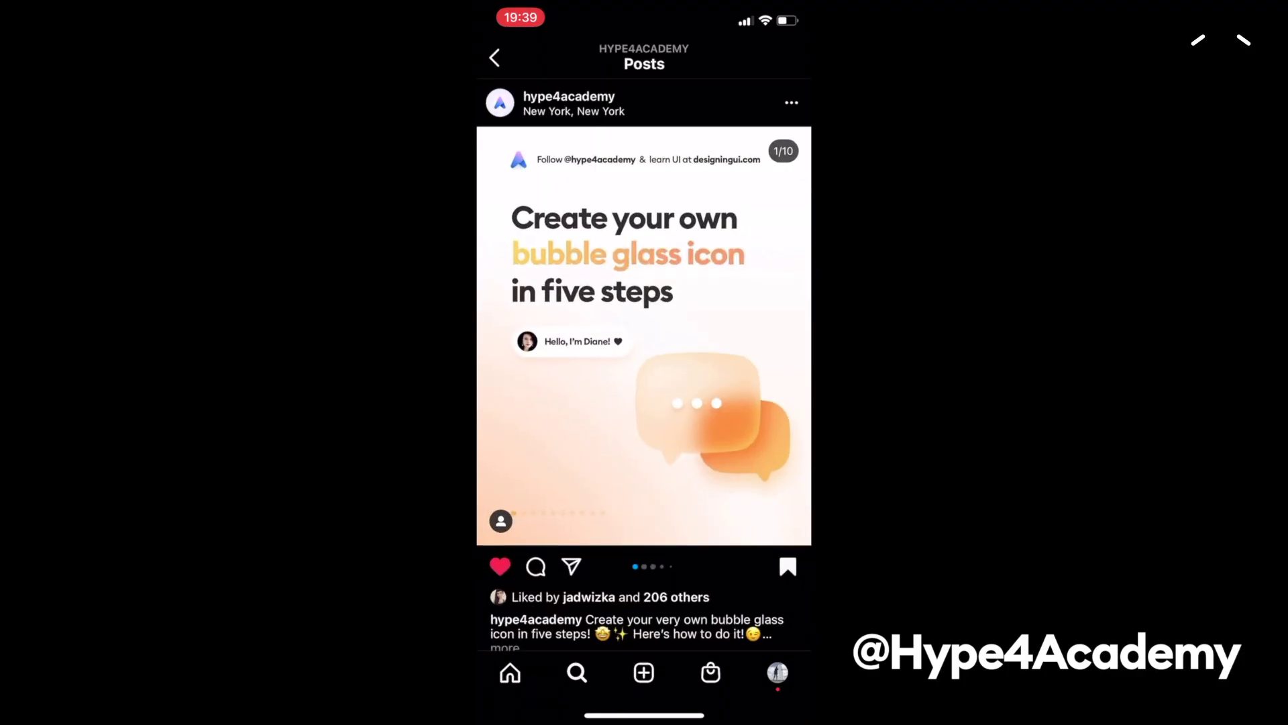
scroll(644, 336, right, 5)
scroll(644, 336, right, 5)
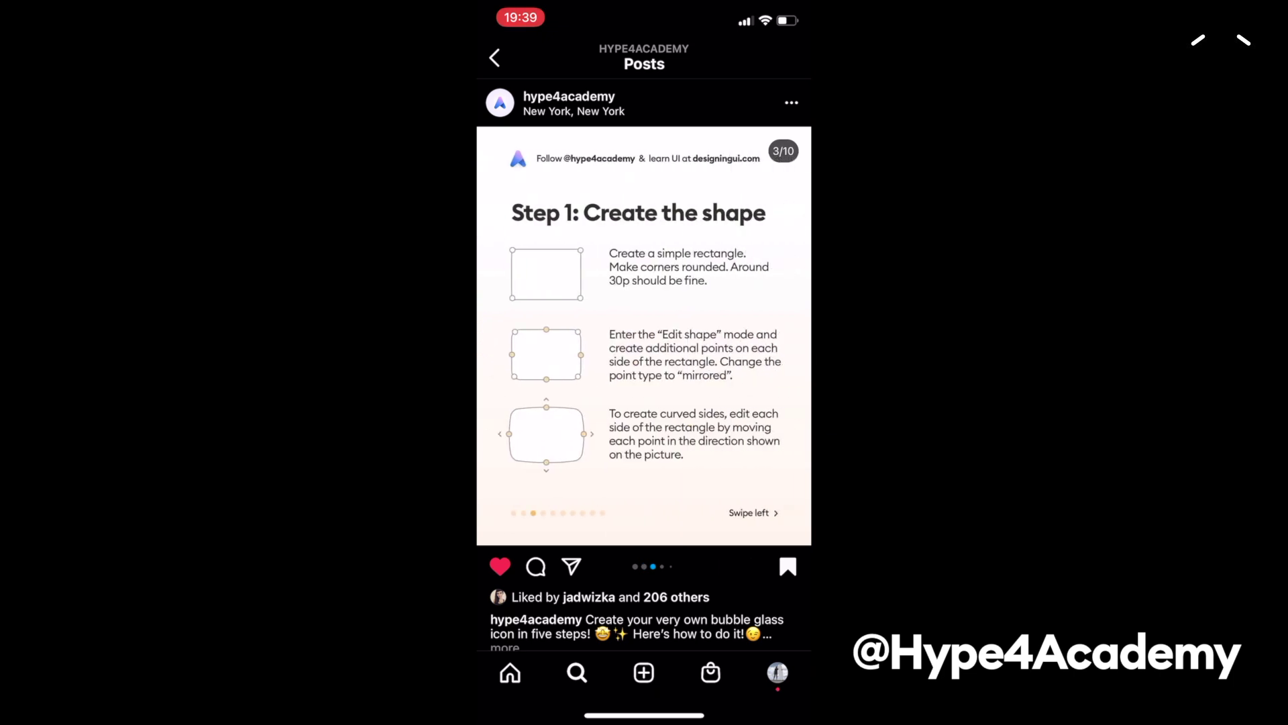
drag(738, 335, 537, 335)
drag(738, 336, 537, 336)
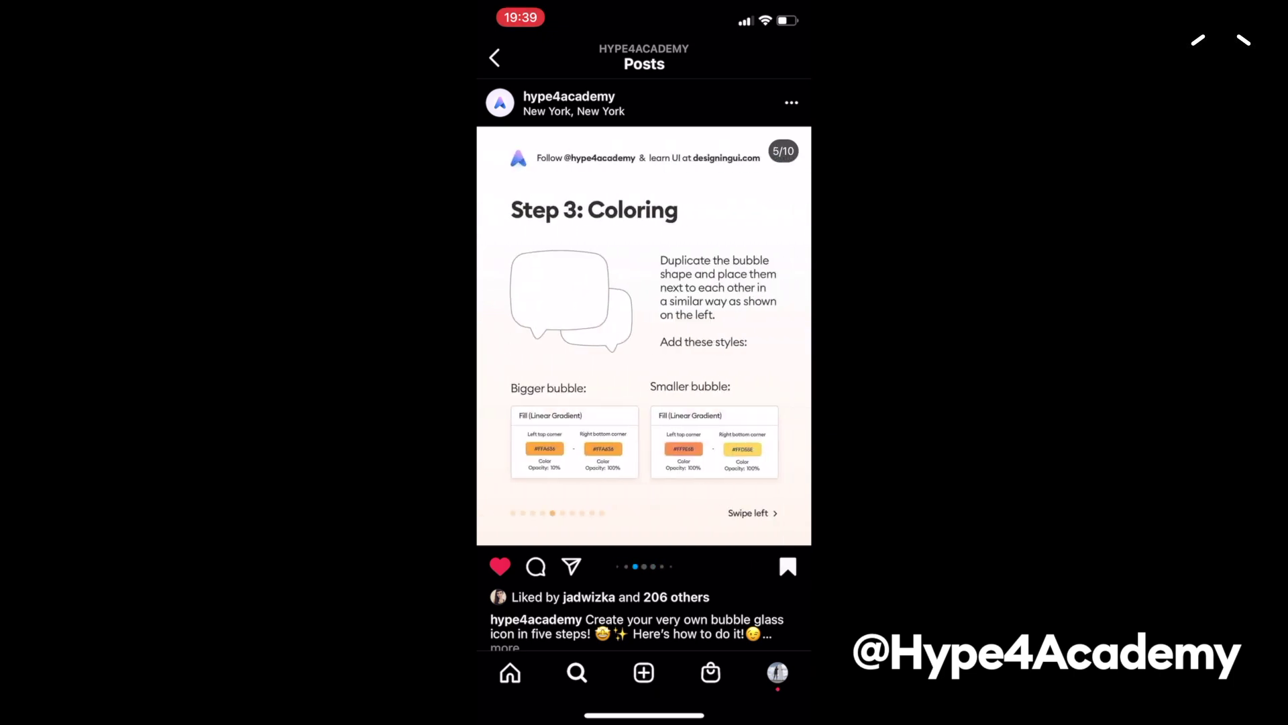
drag(739, 335, 537, 336)
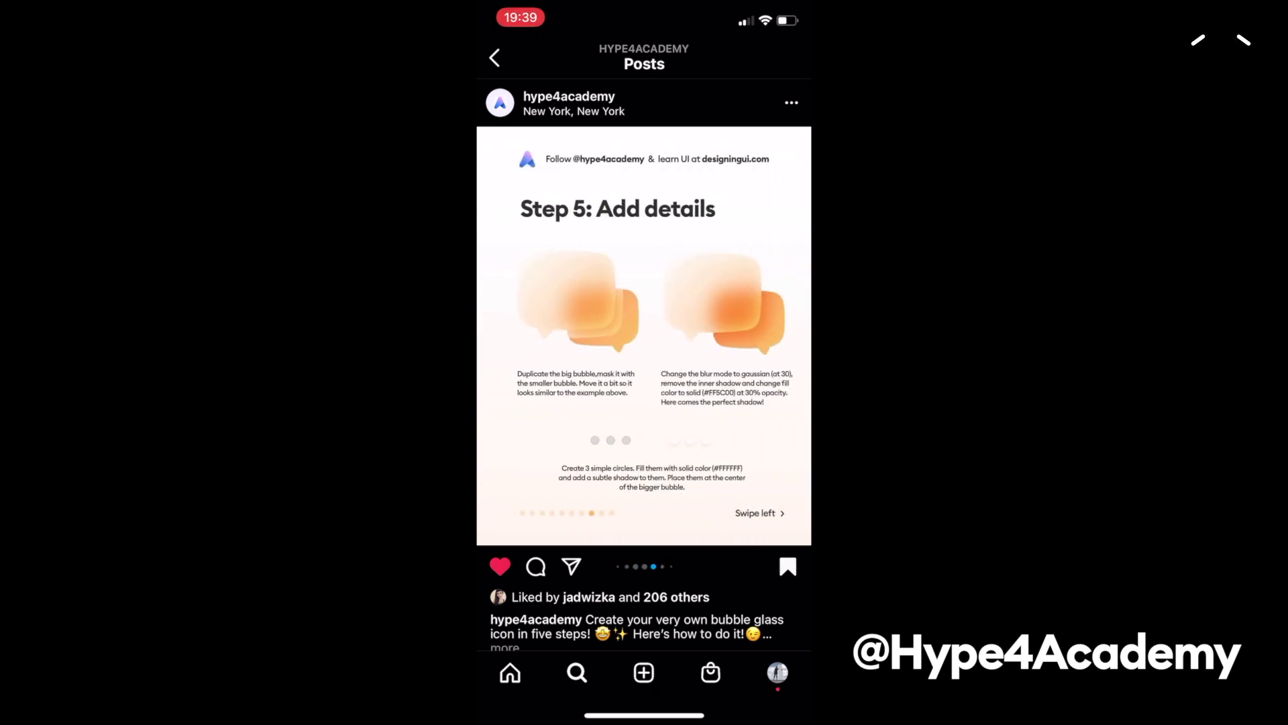
drag(738, 335, 537, 336)
mouse_move(738, 335)
mouse_down()
mouse_move(537, 335)
mouse_move(738, 335)
mouse_up()
drag(537, 336, 738, 335)
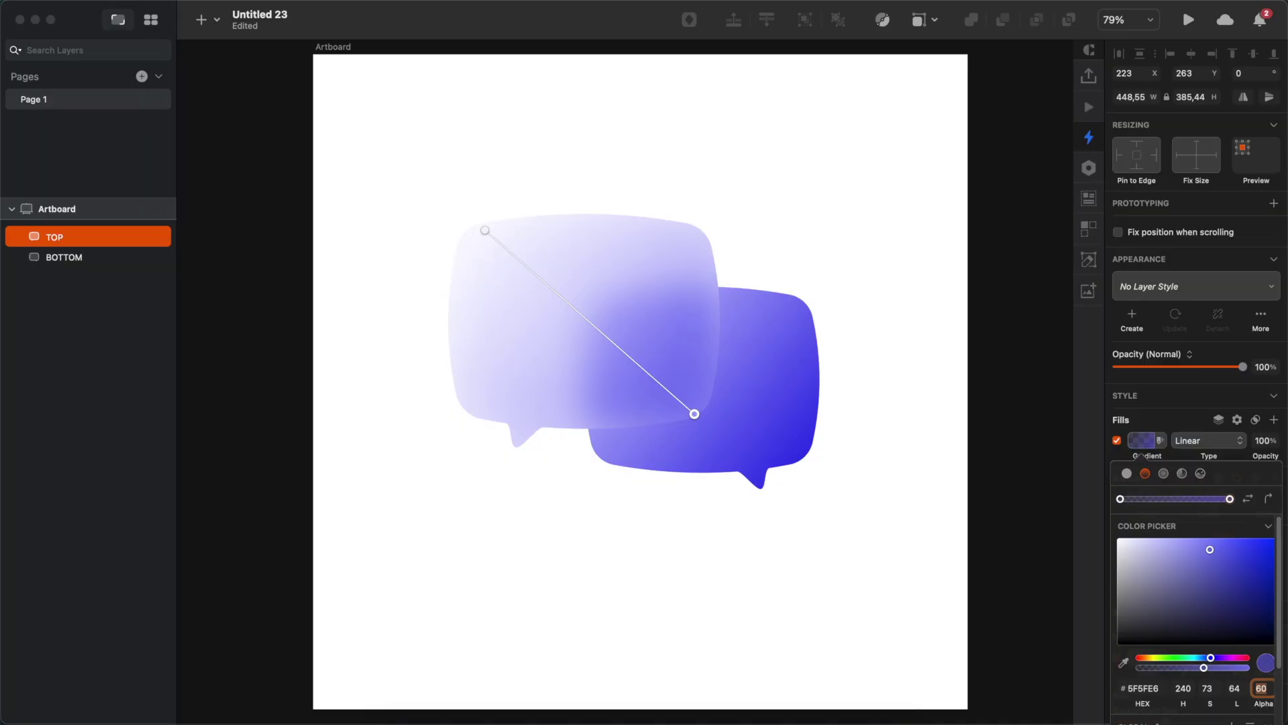
Step: Switch to Sketch and give the TOP Shadow layer a solid 3131C6 fill at 30% opacity, with its inner shadow disabled
click(64, 261)
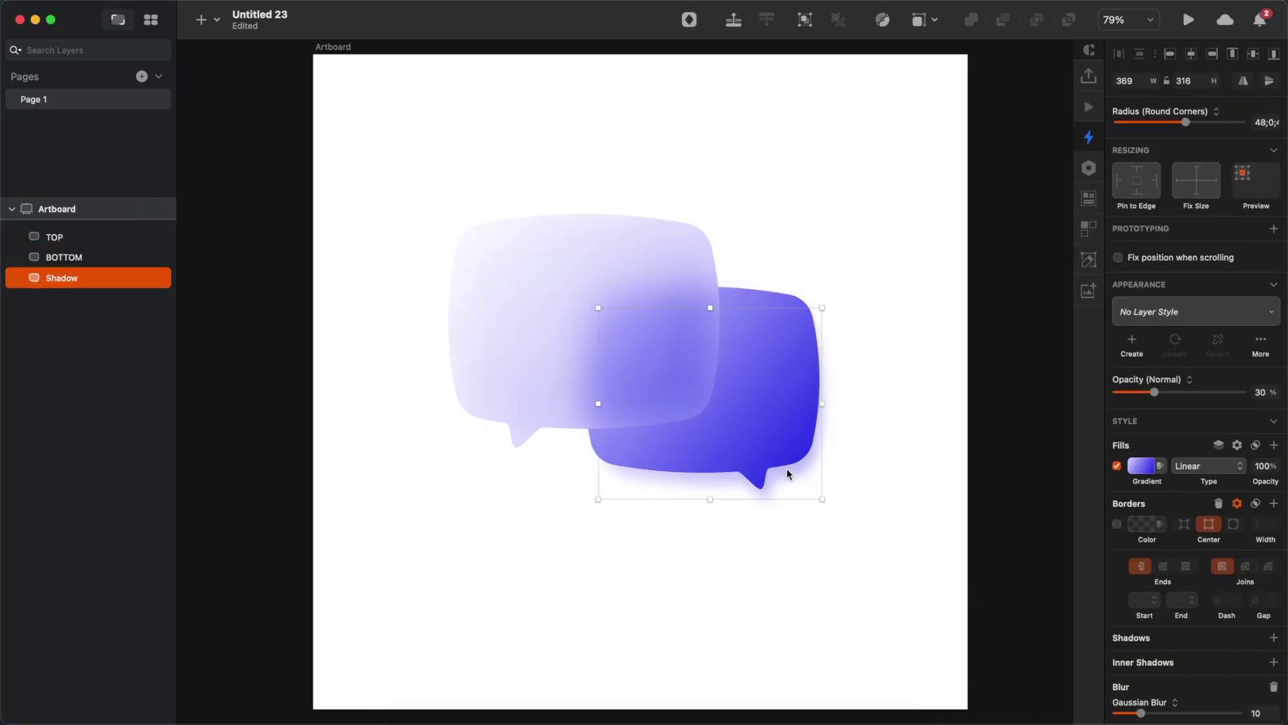
key(6)
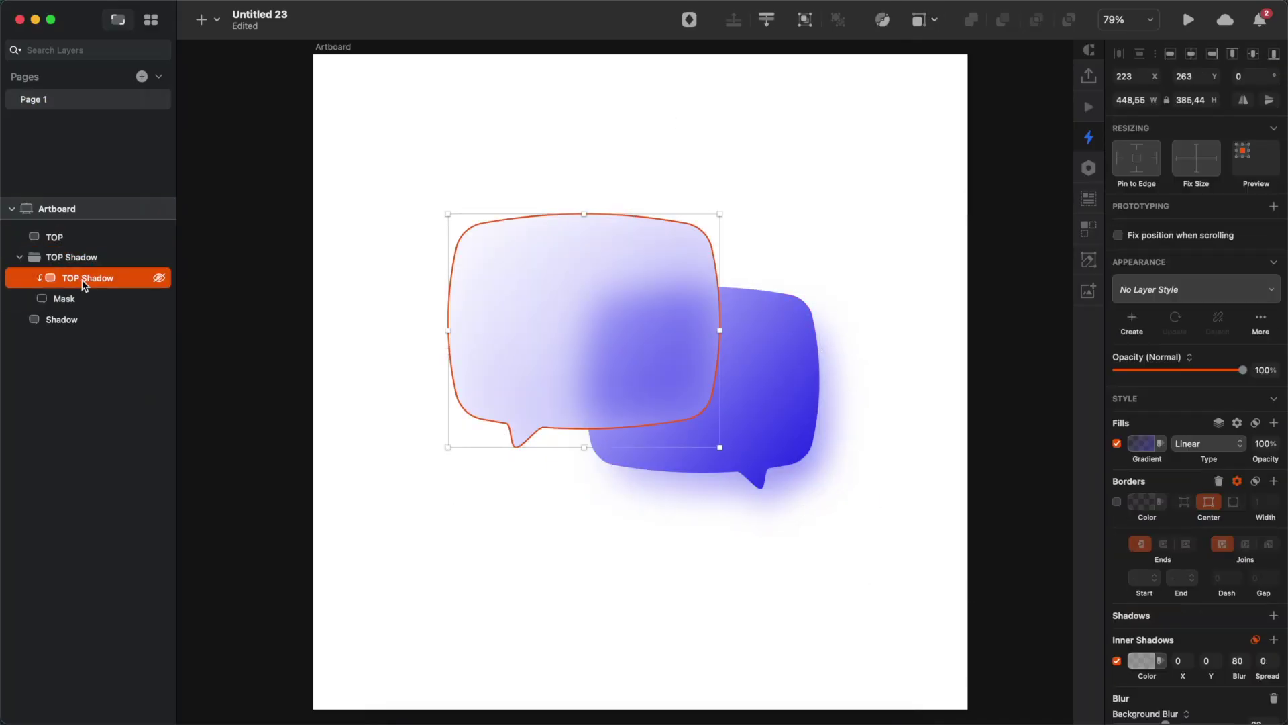
click(1141, 440)
click(1127, 475)
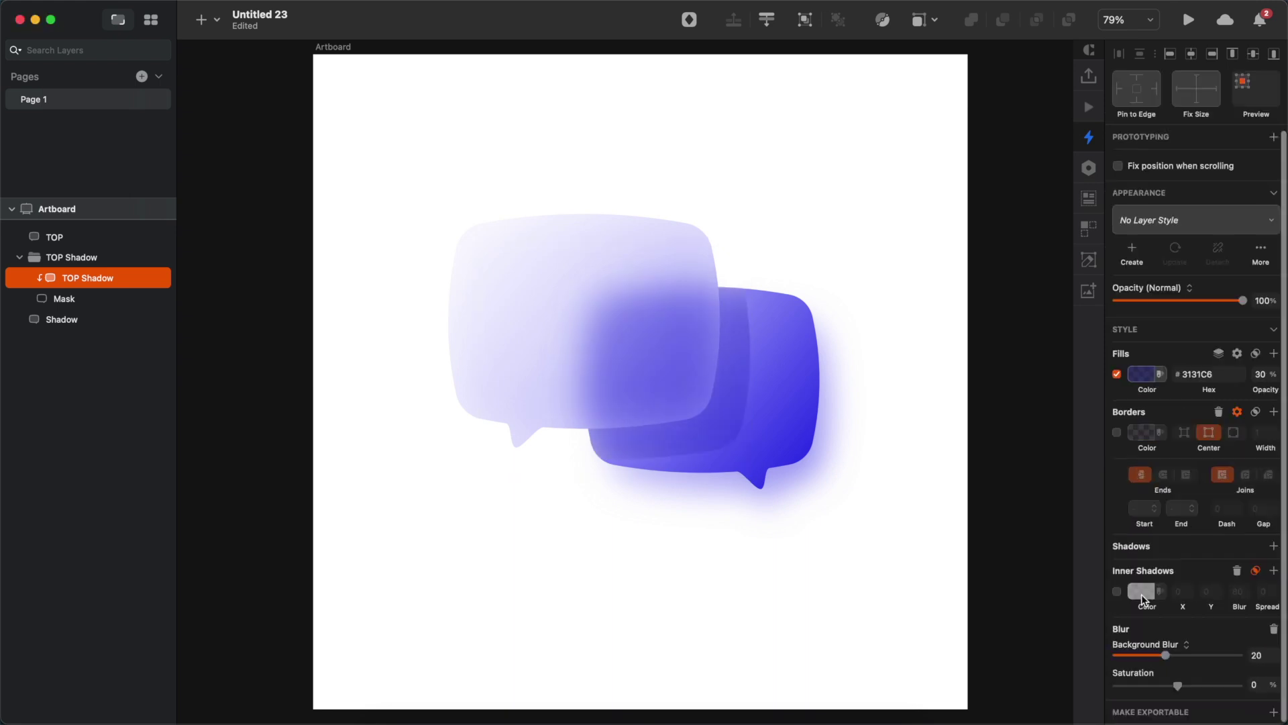
scroll(1141, 594, up, 2)
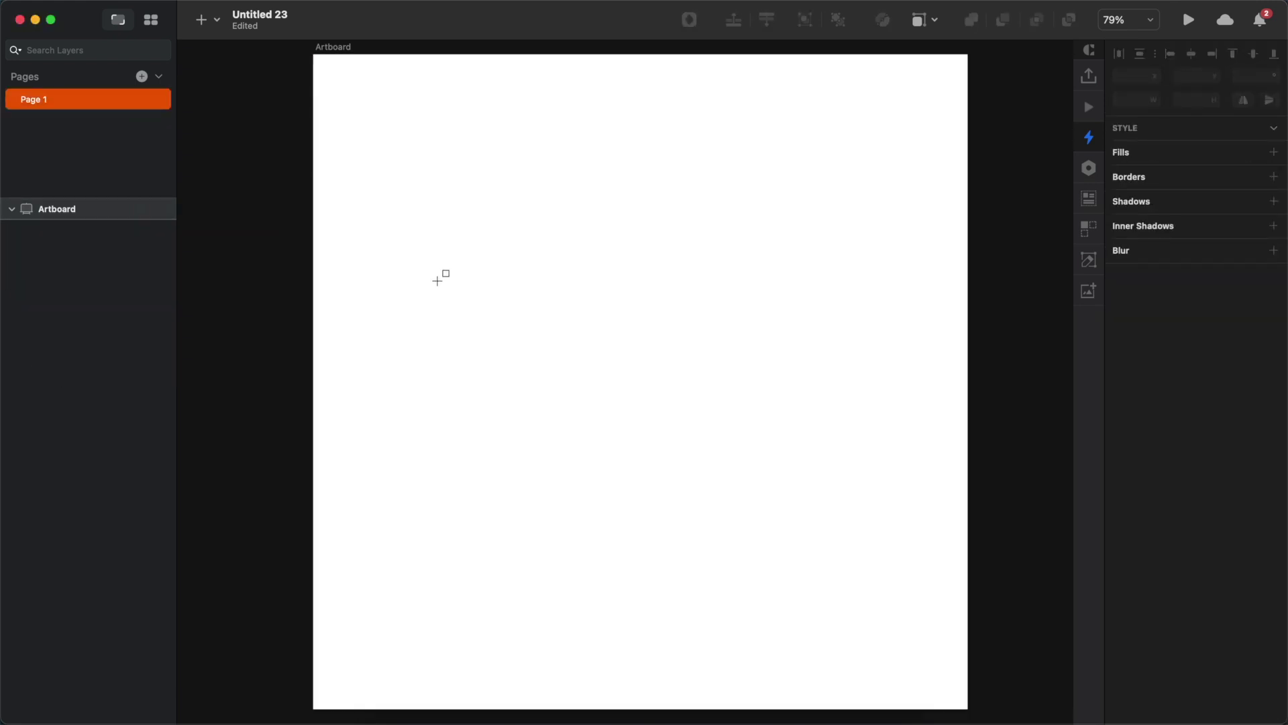
Step: Draw a rectangle about 365 × 280 on the artboard and set its corner radius to 48
drag(441, 201, 689, 392)
click(1264, 142)
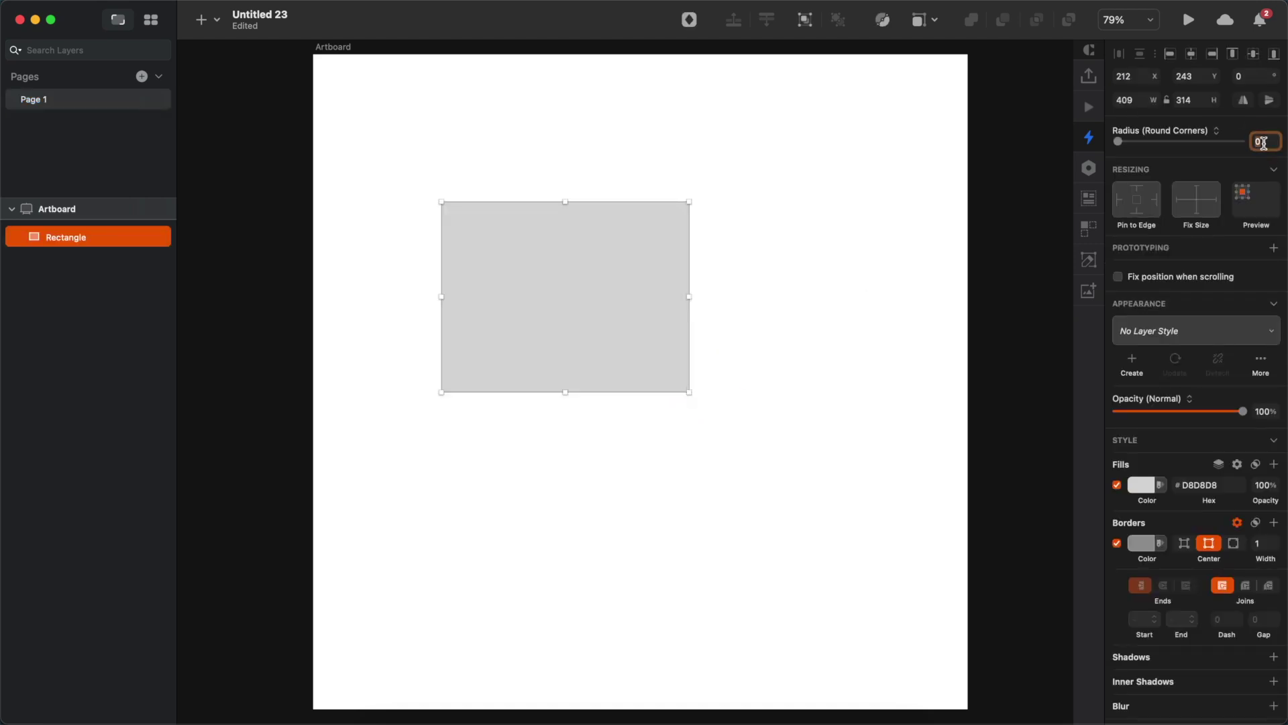
text(32)
key(Return)
drag(688, 394, 663, 371)
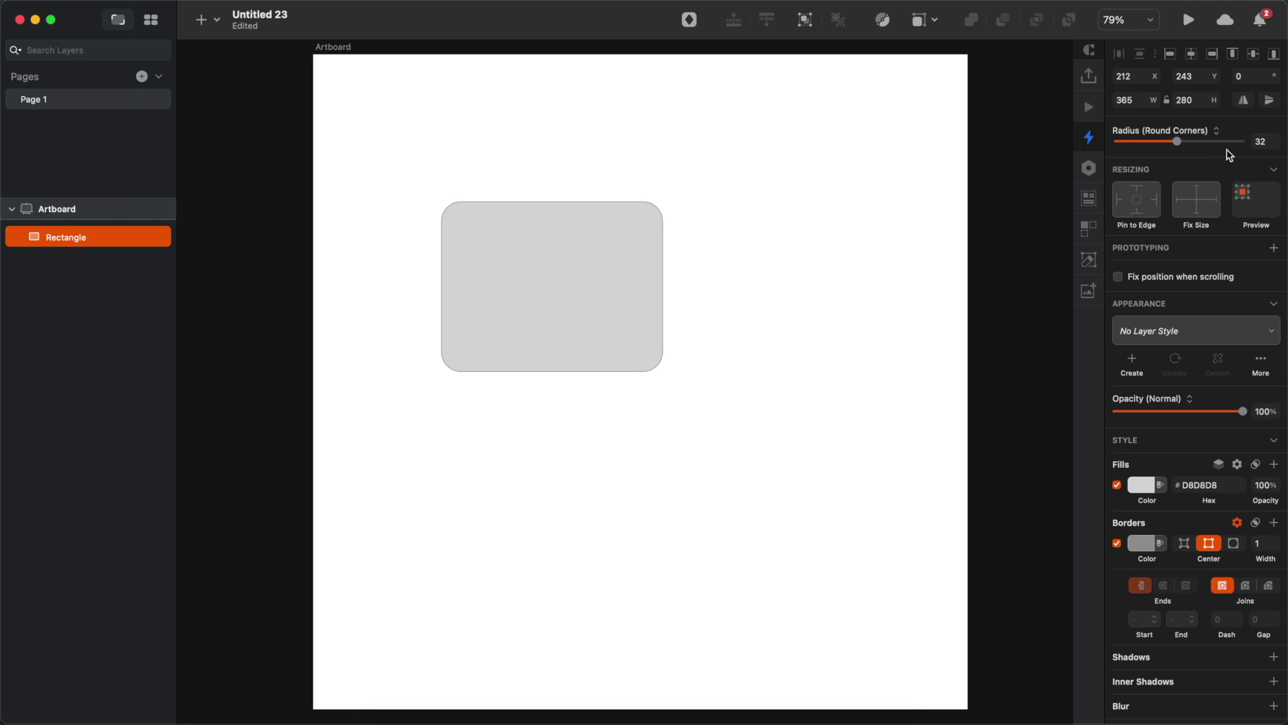
click(1254, 143)
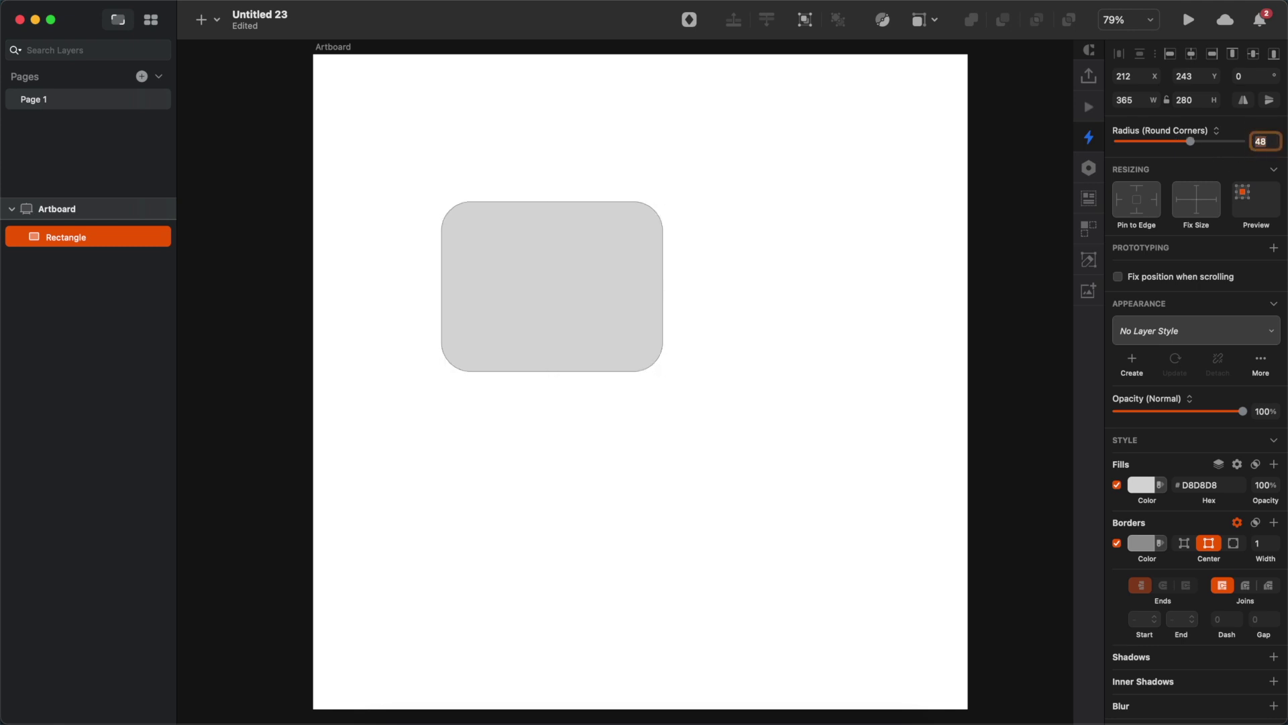
Step: Edit the rectangle's path and add a point at the middle of each of its four sides
double_click(572, 311)
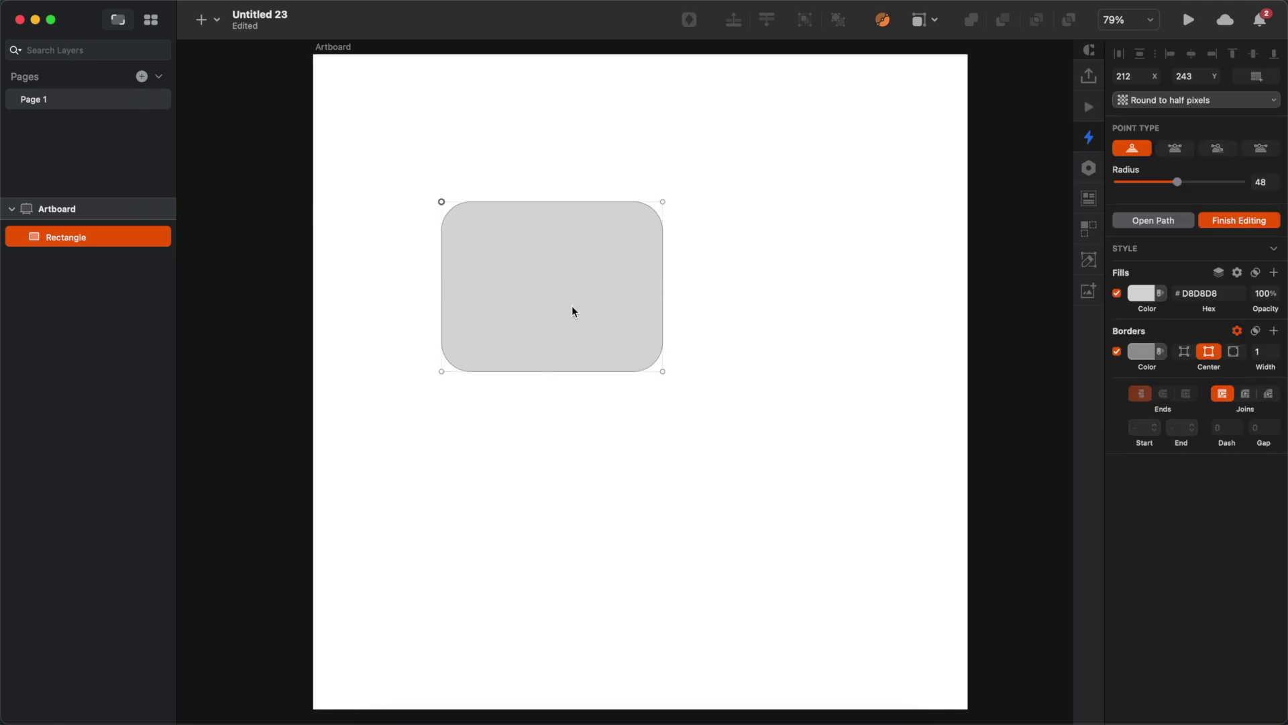
click(552, 202)
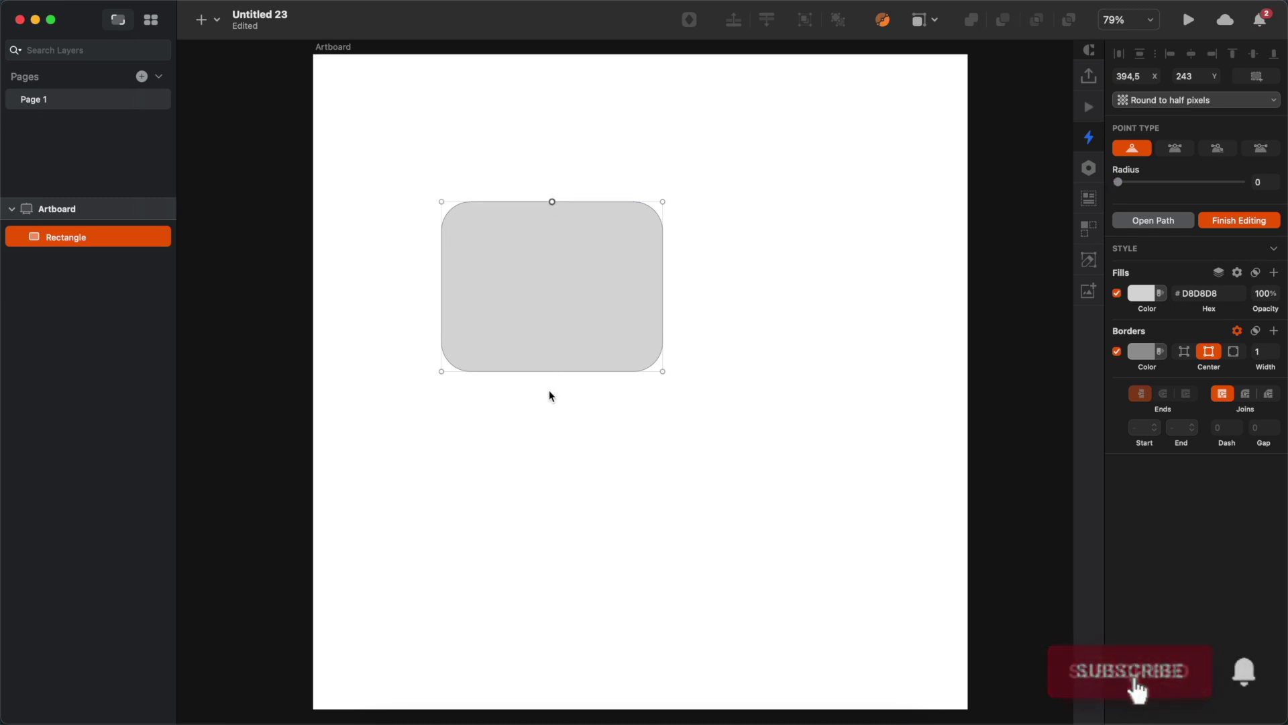
click(552, 371)
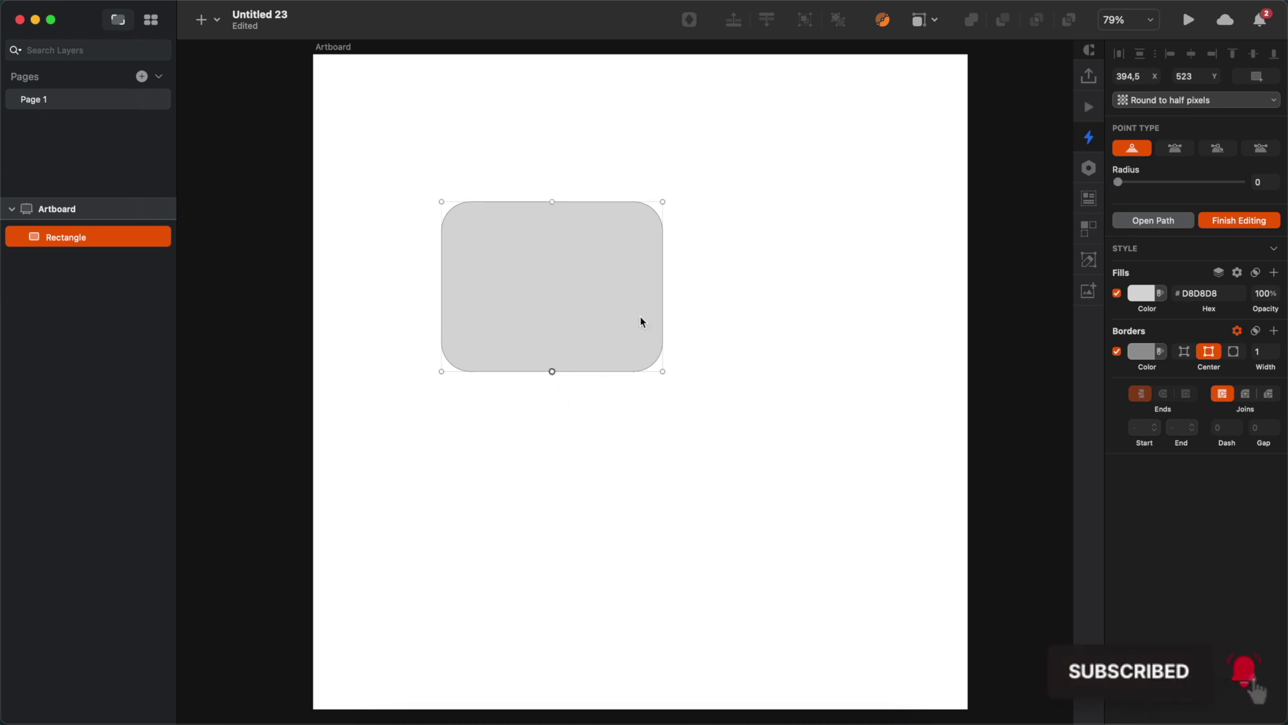
click(663, 293)
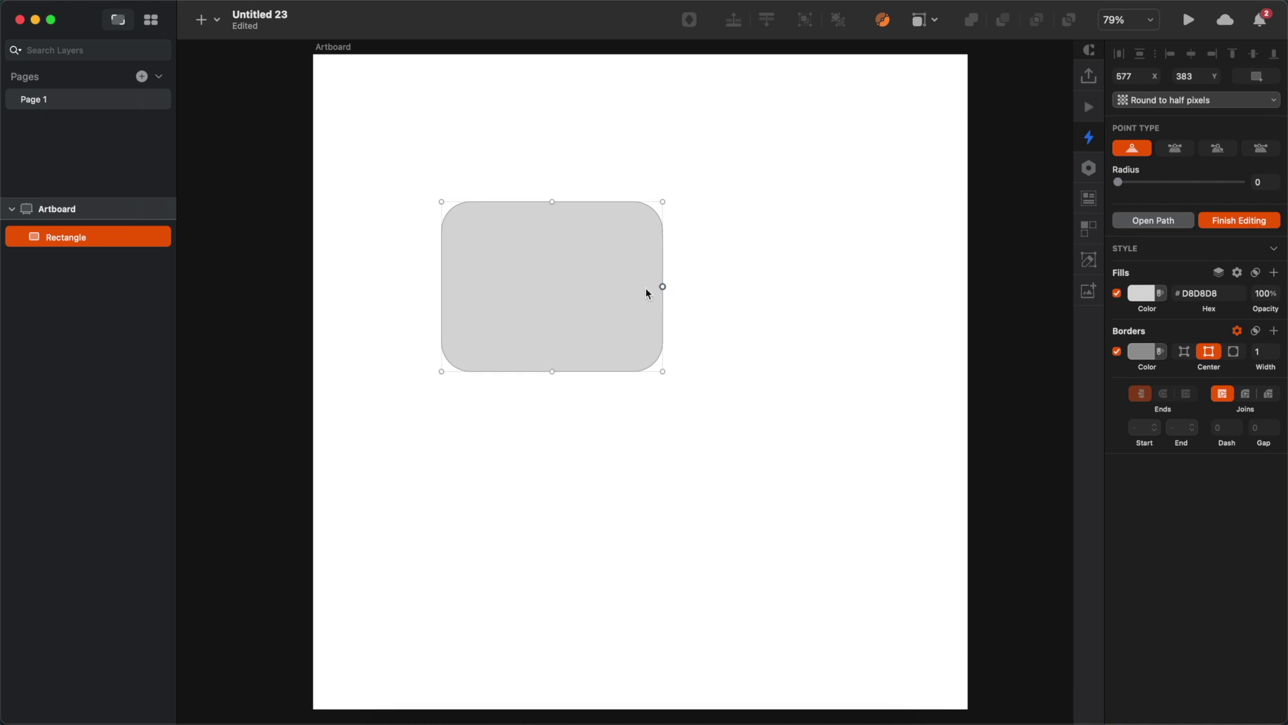
click(441, 293)
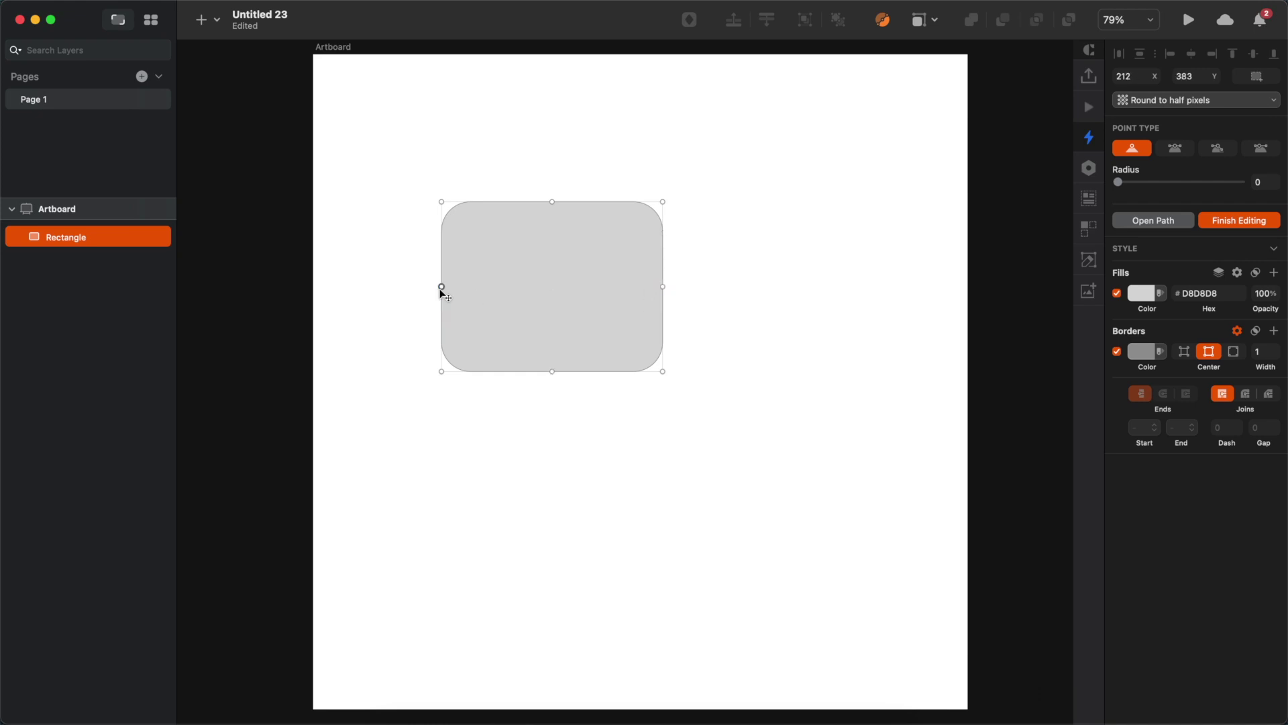
Step: Change the four side midpoints to the Mirrored point type
shift+click(552, 202)
shift+click(663, 287)
shift+click(552, 371)
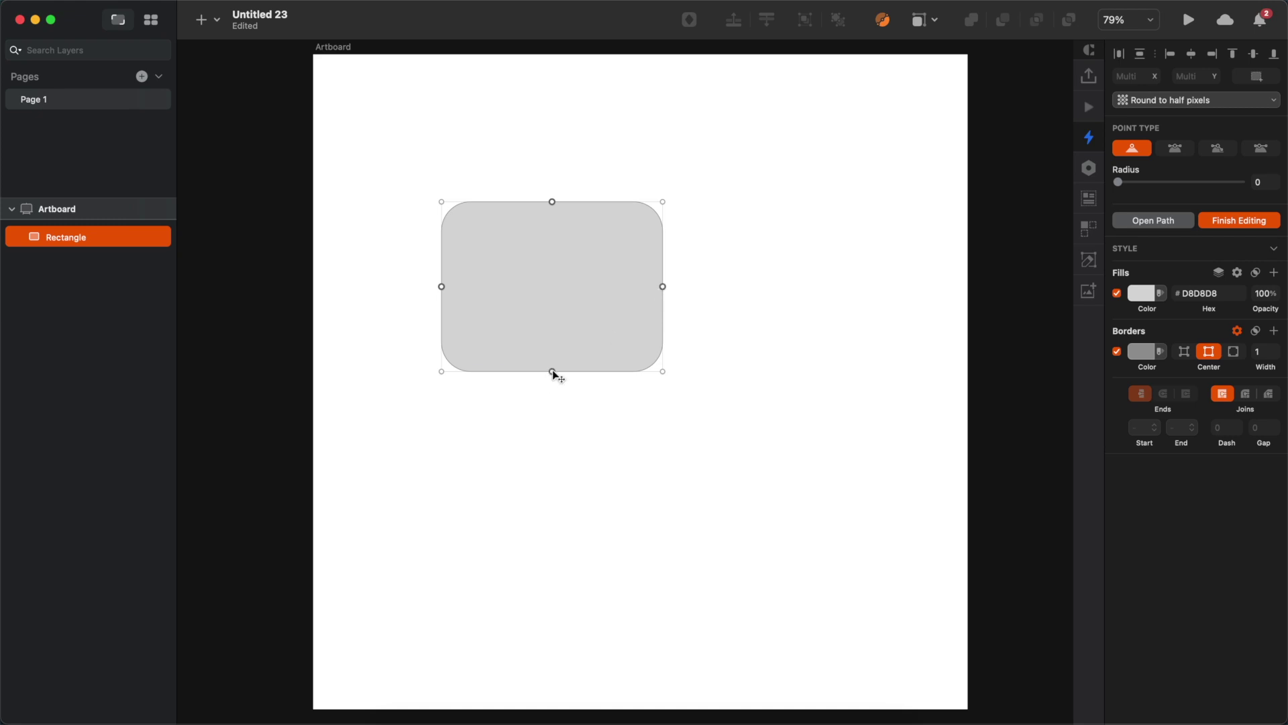
click(1176, 150)
double_click(816, 201)
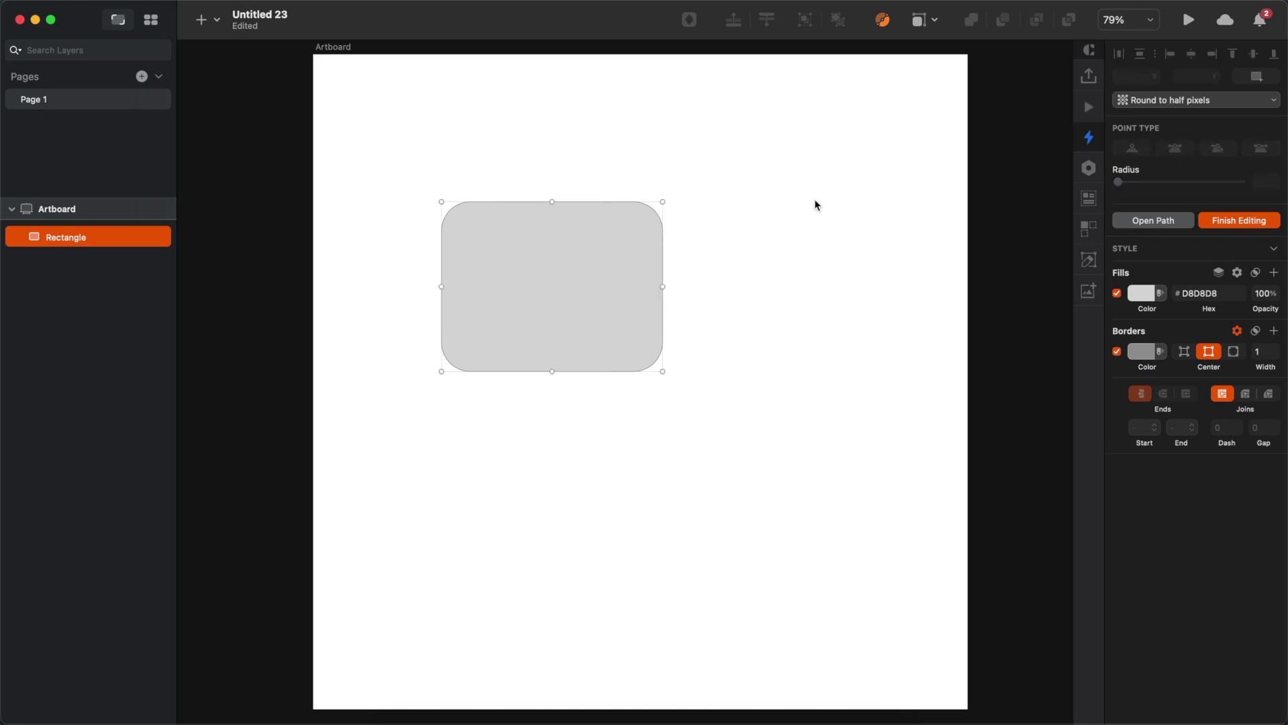
Step: Bow the shape's sides outward by moving the top, bottom and right midpoints 10 px and the left midpoint 20 px
double_click(555, 232)
drag(532, 187, 605, 228)
key(shift+Up)
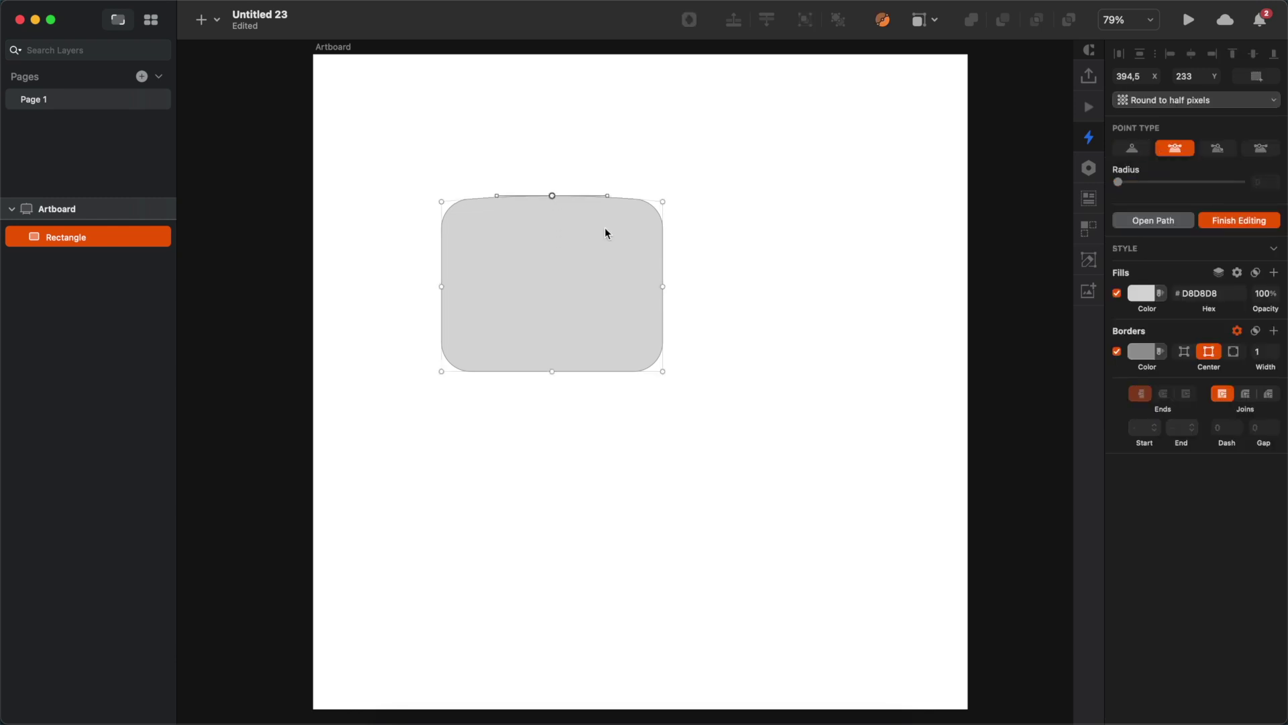
drag(540, 359, 563, 388)
key(shift+Down)
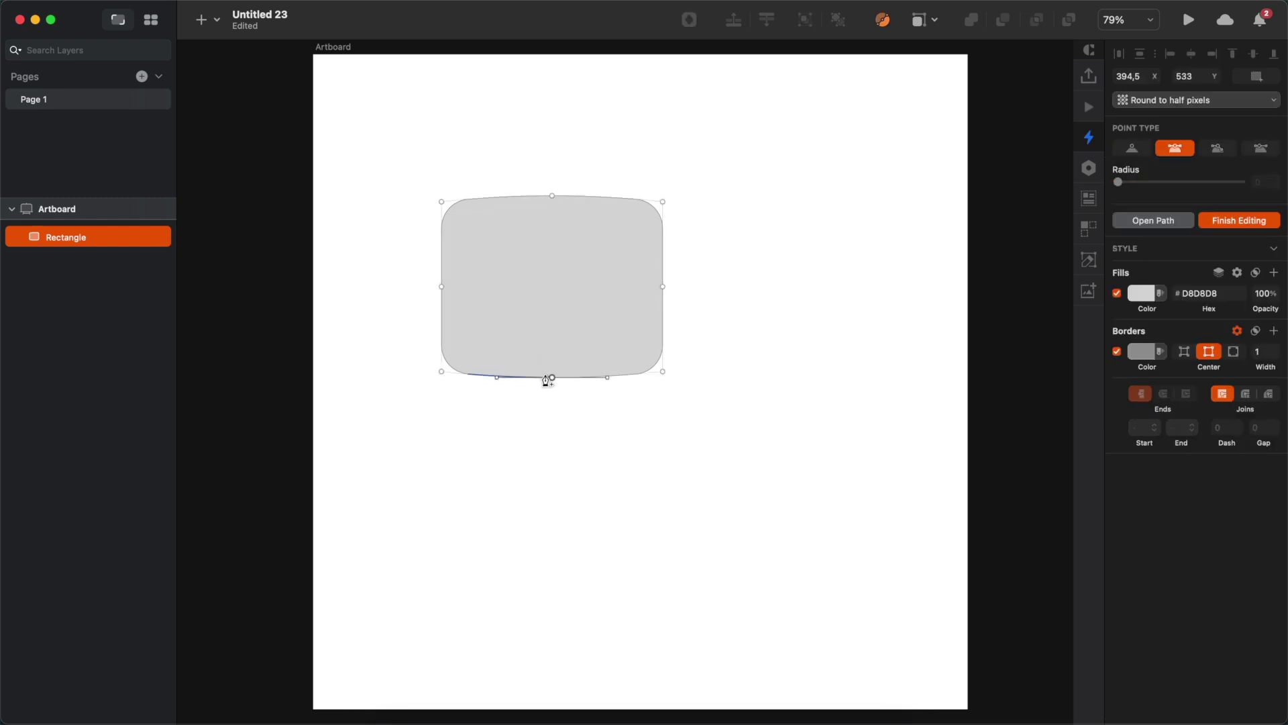
click(664, 288)
key(shift+Right)
click(442, 287)
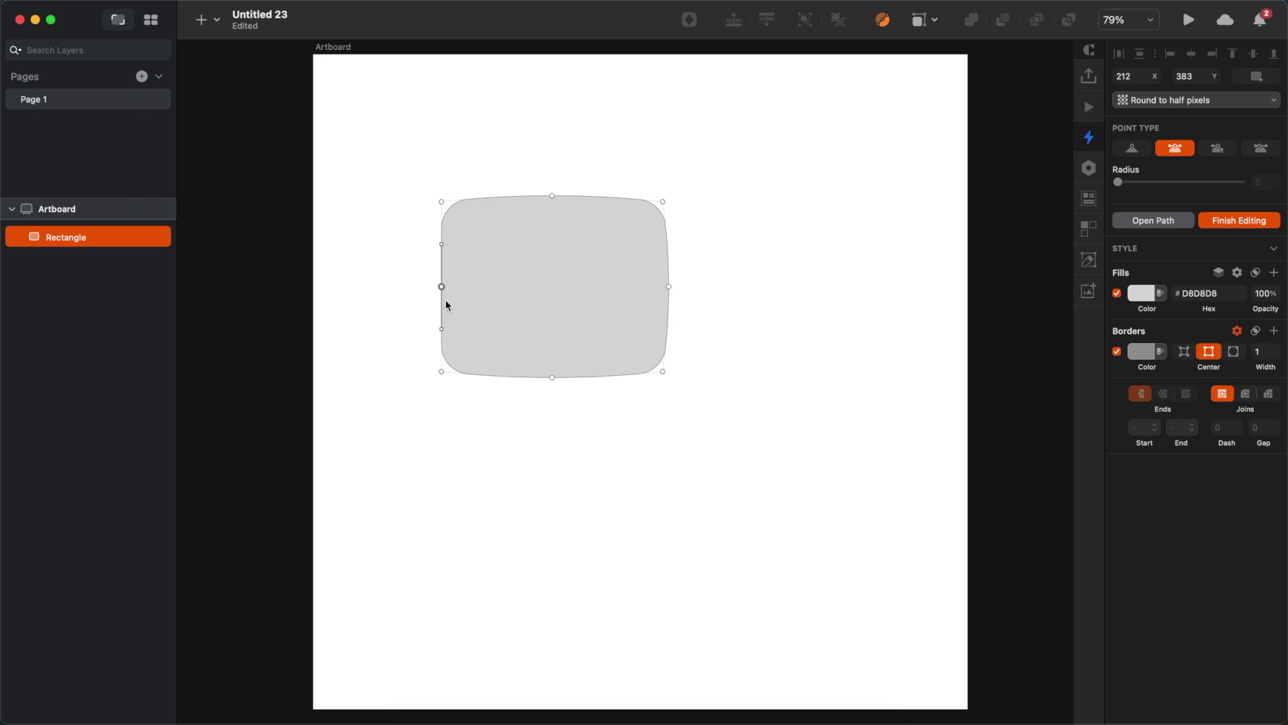
key(shift+Left)
key(shift+Left)
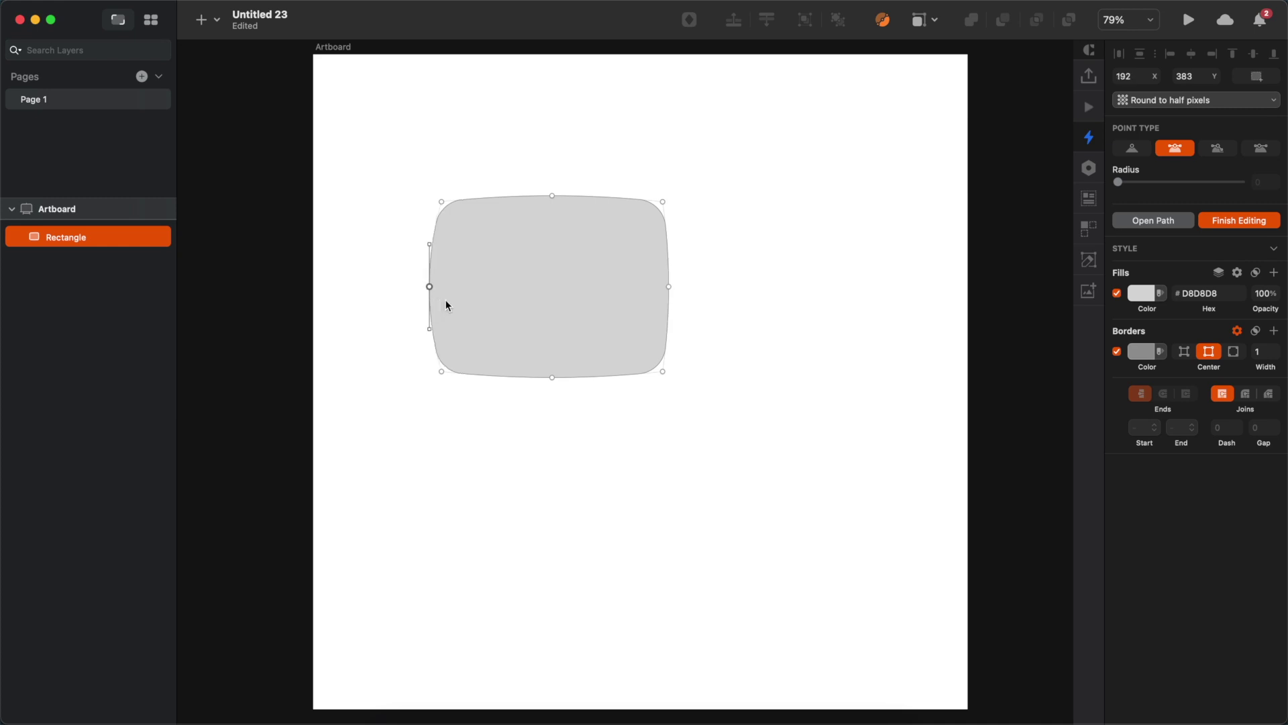
Step: Move the top, right and bottom midpoints another 10 px outward and finish editing the path
drag(533, 164, 571, 222)
key(shift+Up)
drag(686, 264, 645, 305)
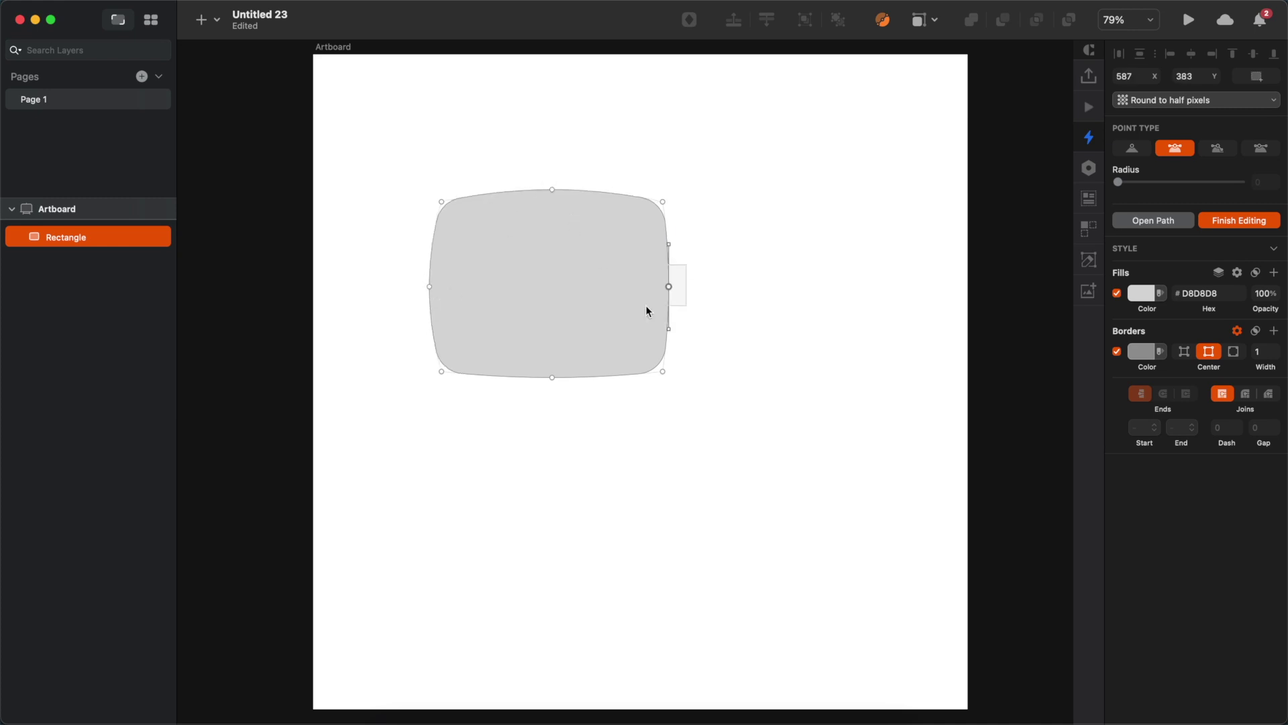
key(shift+Right)
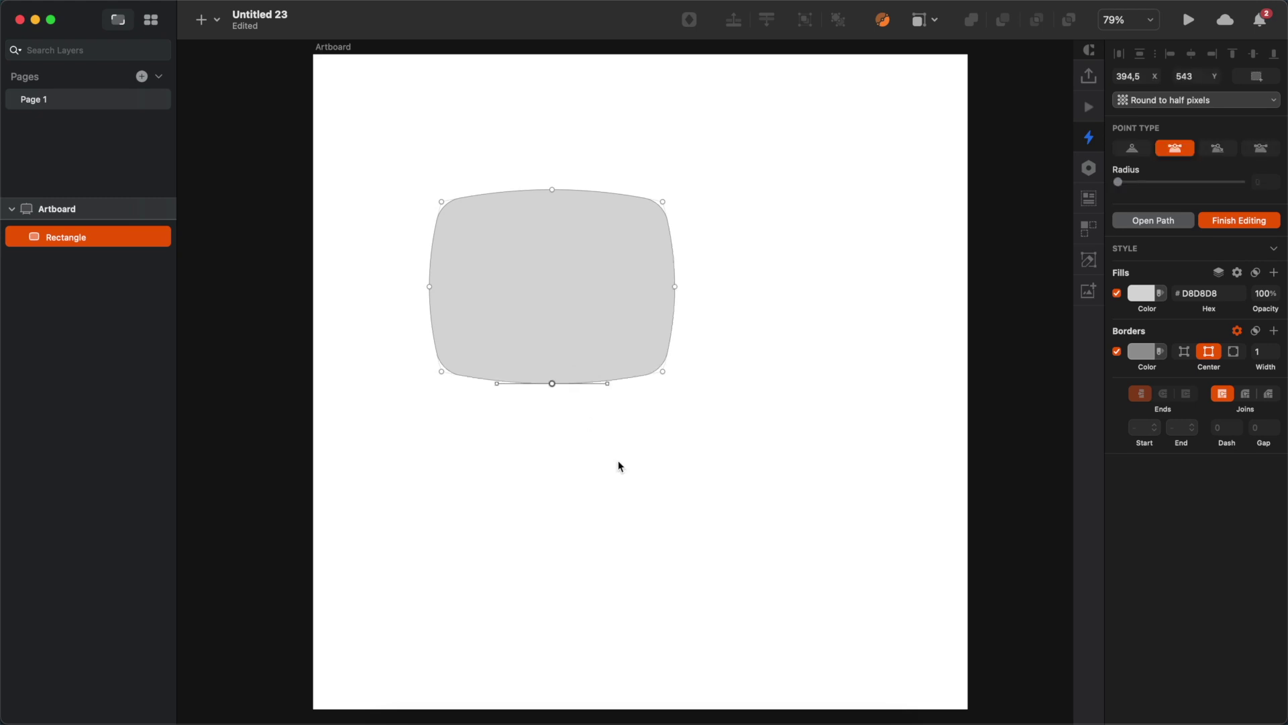
click(675, 441)
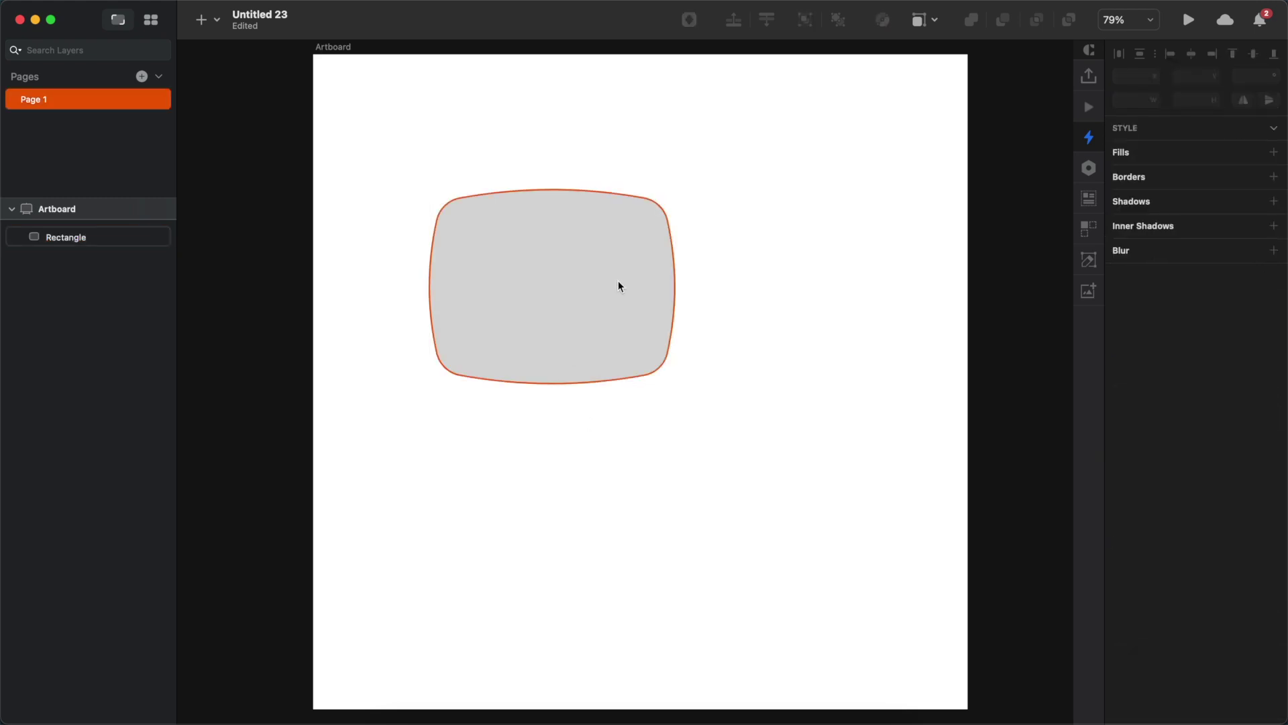
Step: Add three points on the right half of the shape's lower edge and pull the middle one down into a speech-bubble tail with a rounded tip
drag(615, 303, 616, 319)
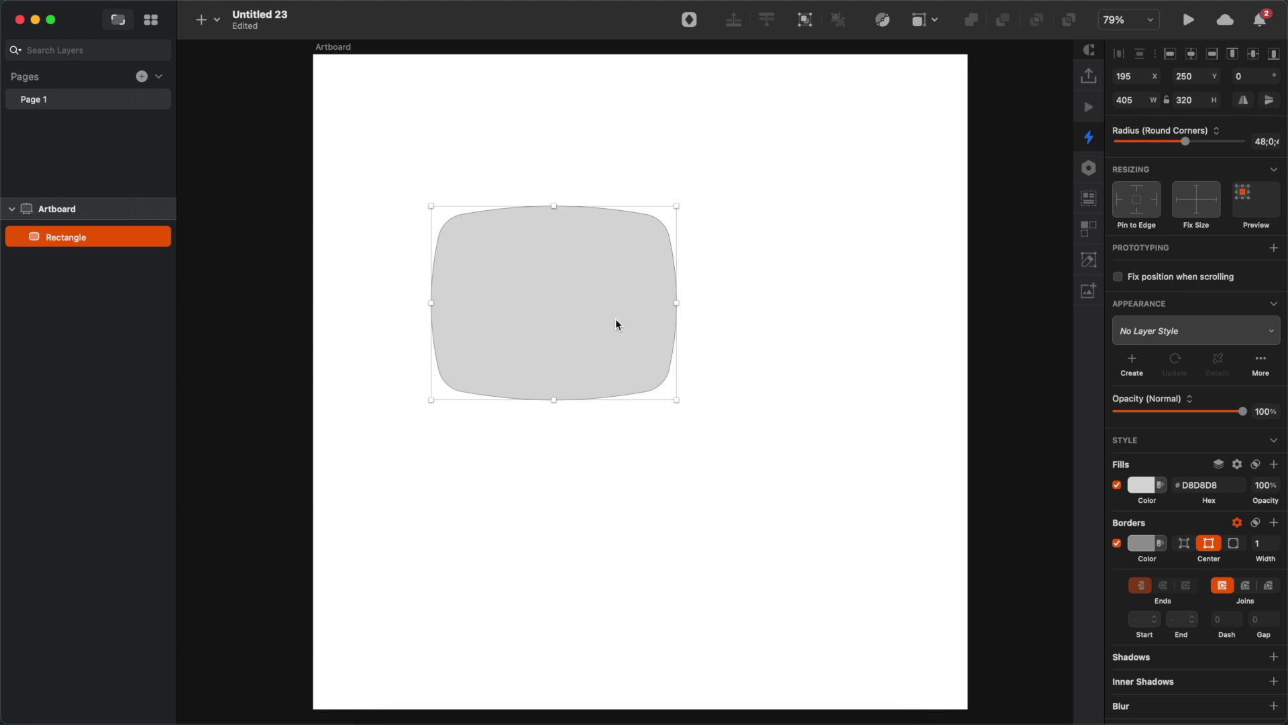
double_click(616, 324)
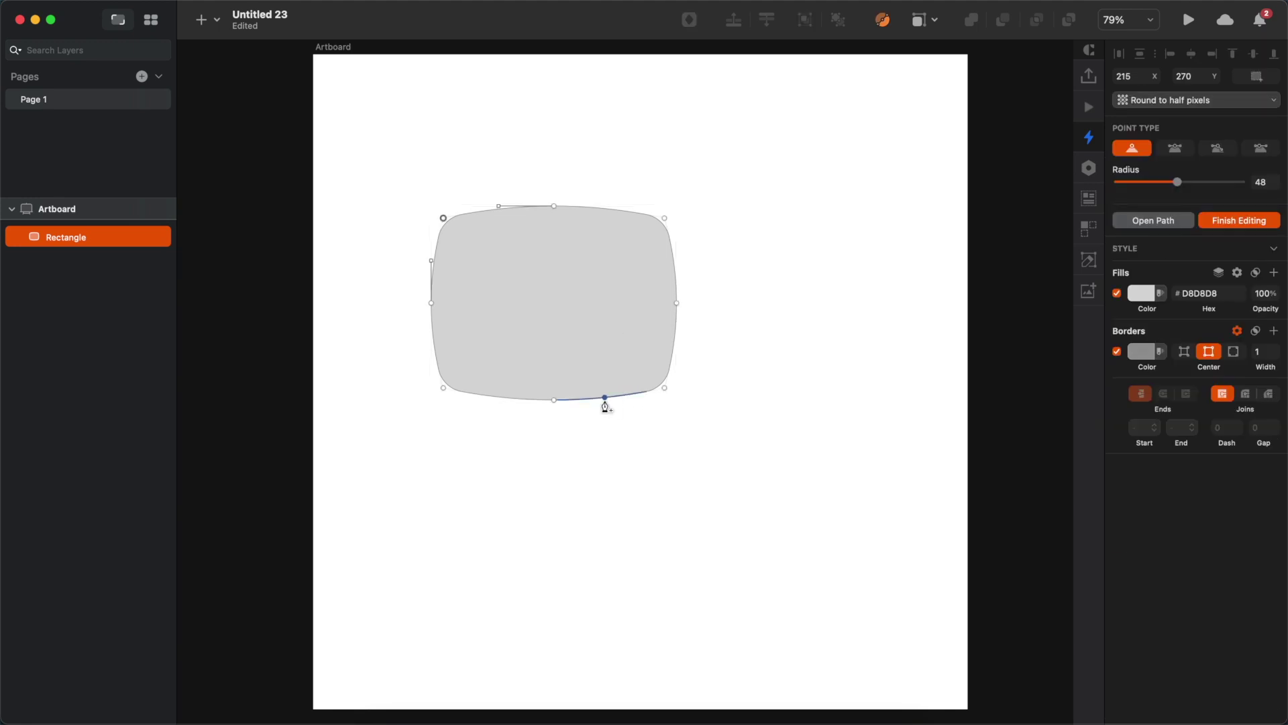
click(624, 396)
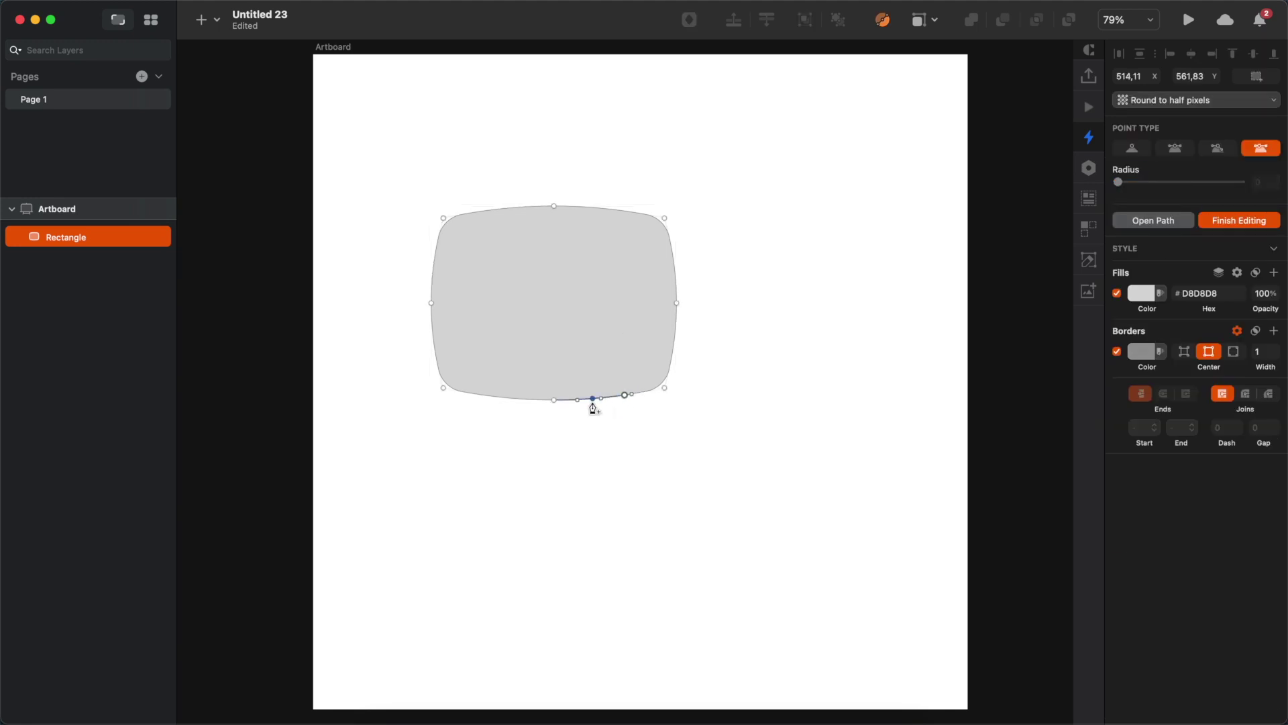
click(591, 400)
drag(608, 398, 613, 422)
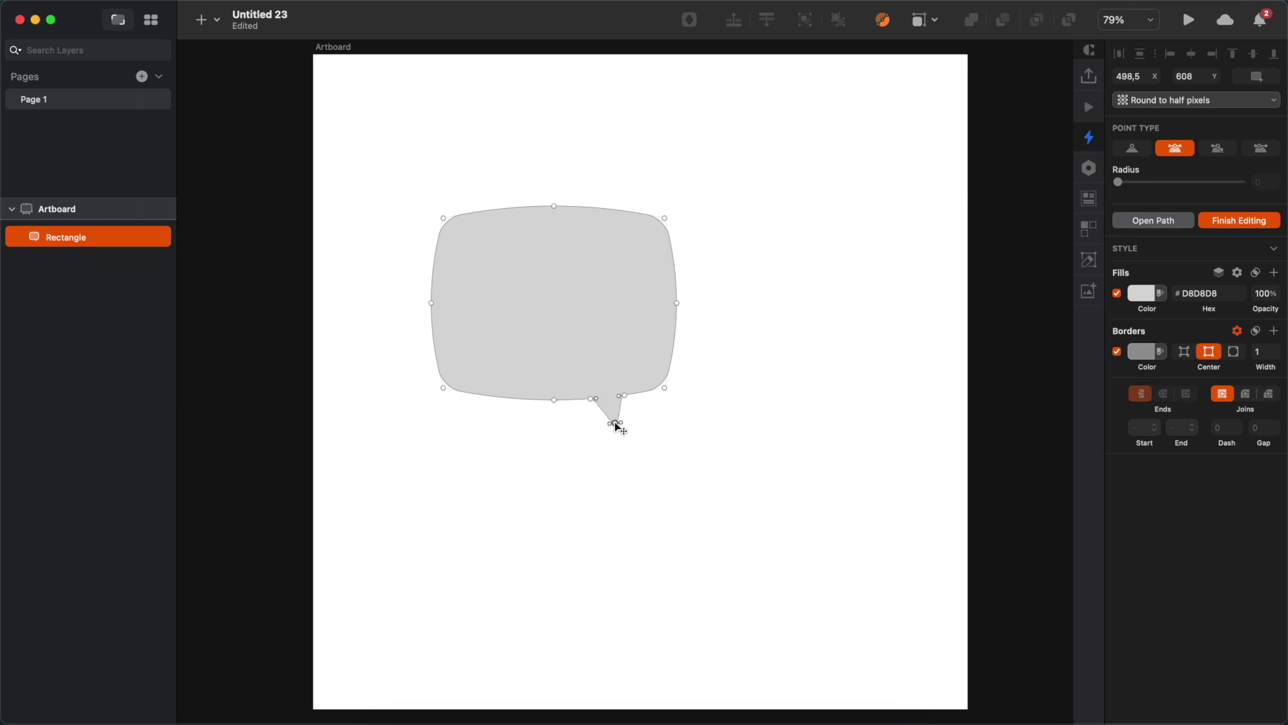
key(F2)
drag(614, 422, 616, 420)
click(814, 451)
click(814, 450)
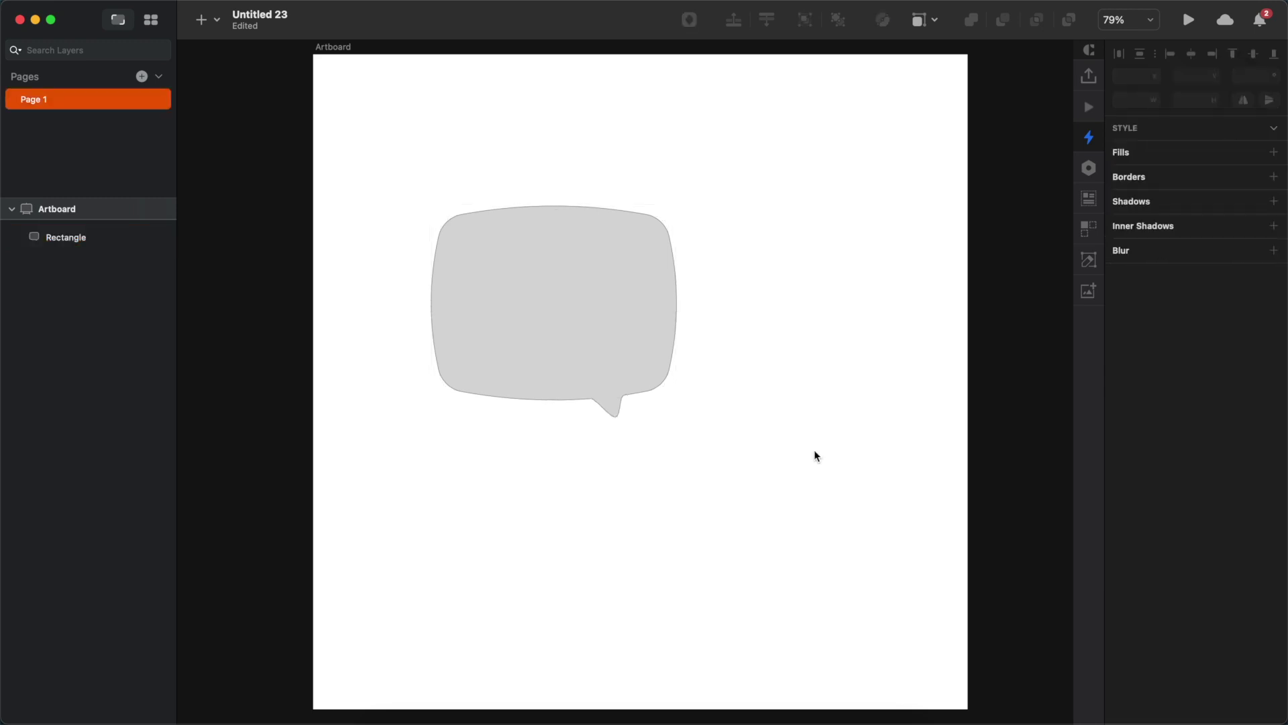
Step: Create a horizontally flipped and flattened copy of the speech bubble, overlapping the original from its upper left
click(588, 306)
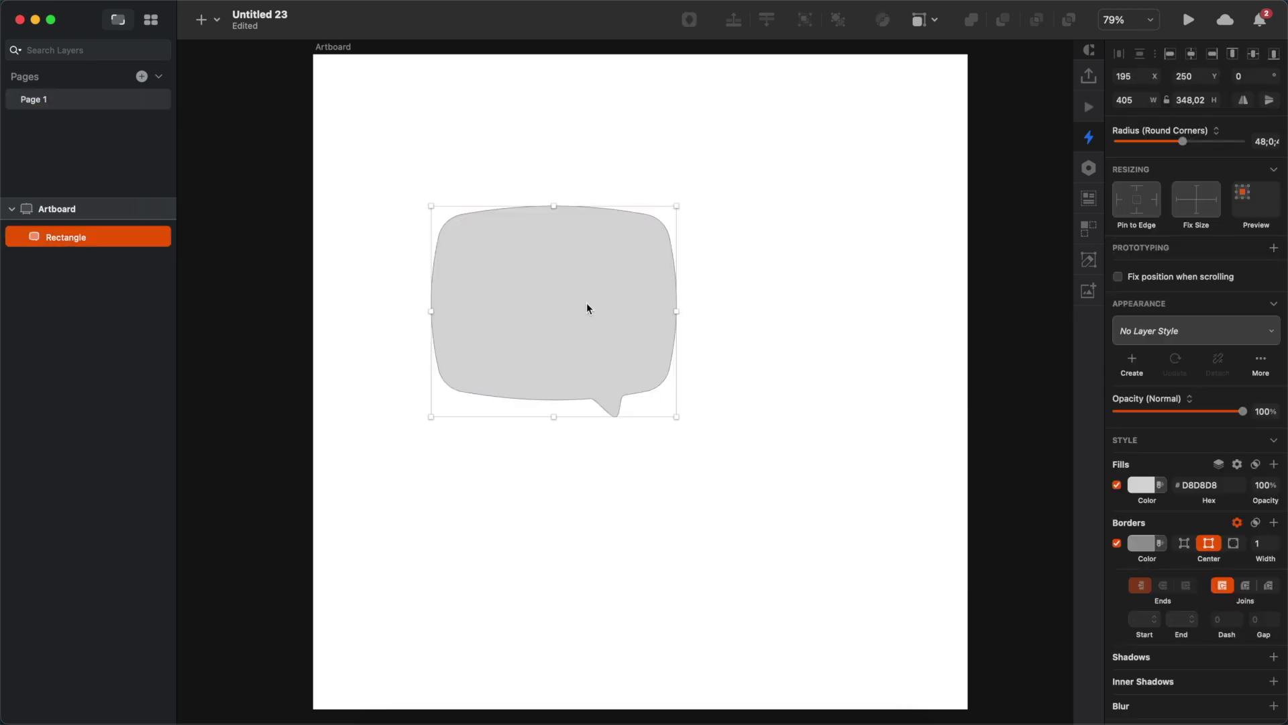
drag(588, 305, 646, 361)
click(1246, 101)
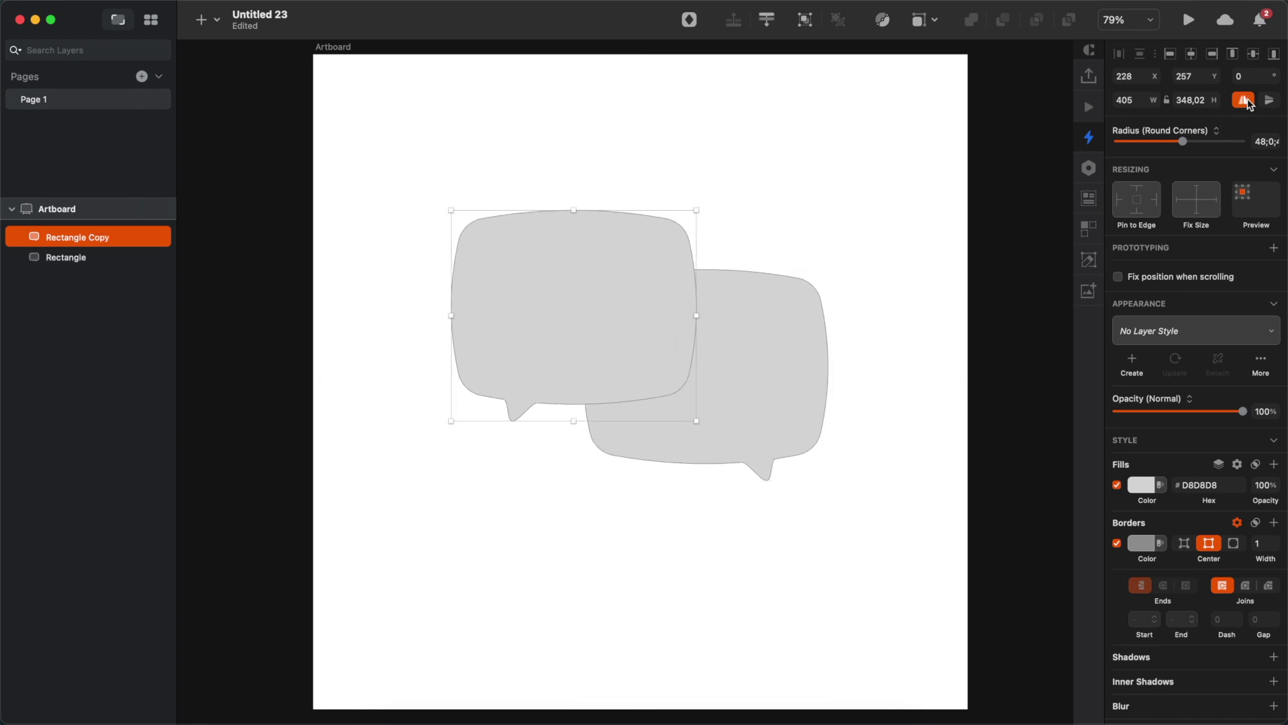
click(935, 20)
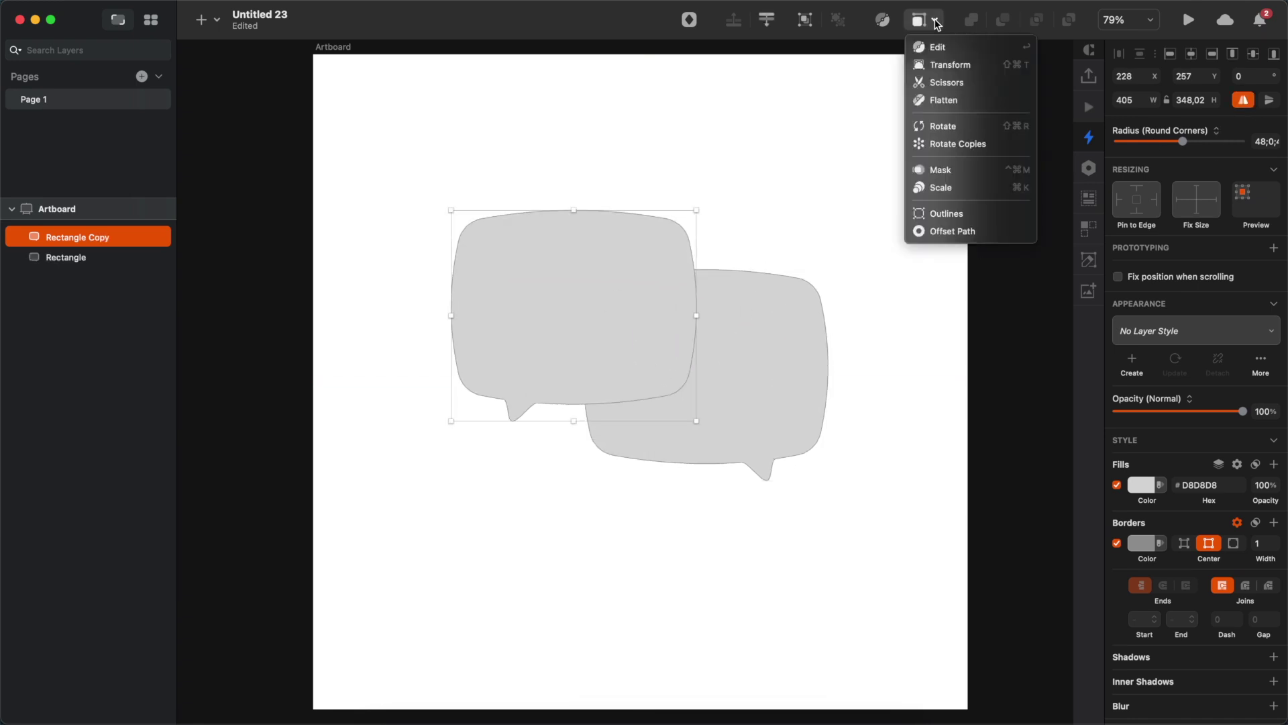
click(944, 100)
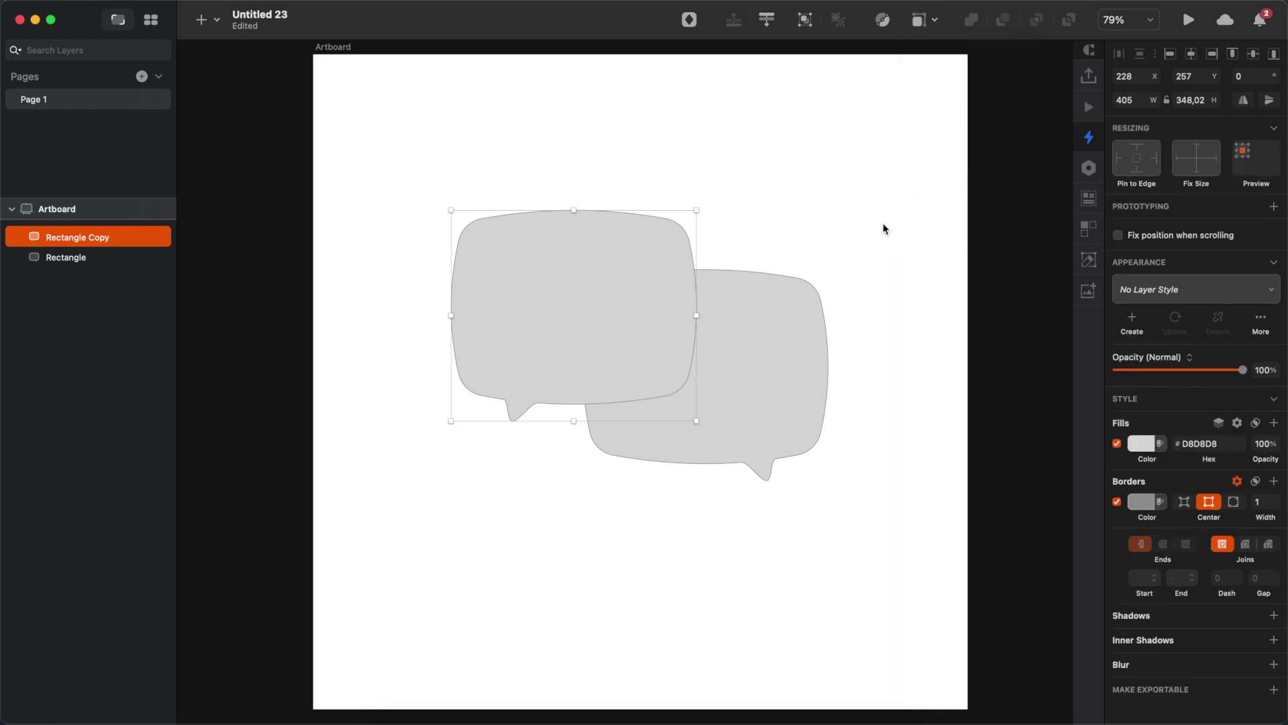
Step: Lock the copied speech bubble's proportions, enlarge it to 448.55 × 385.44, and shift it slightly toward the original
click(1167, 101)
click(1189, 100)
key(shift+Up)
key(shift+Up)
key(shift+Up)
key(shift+Up)
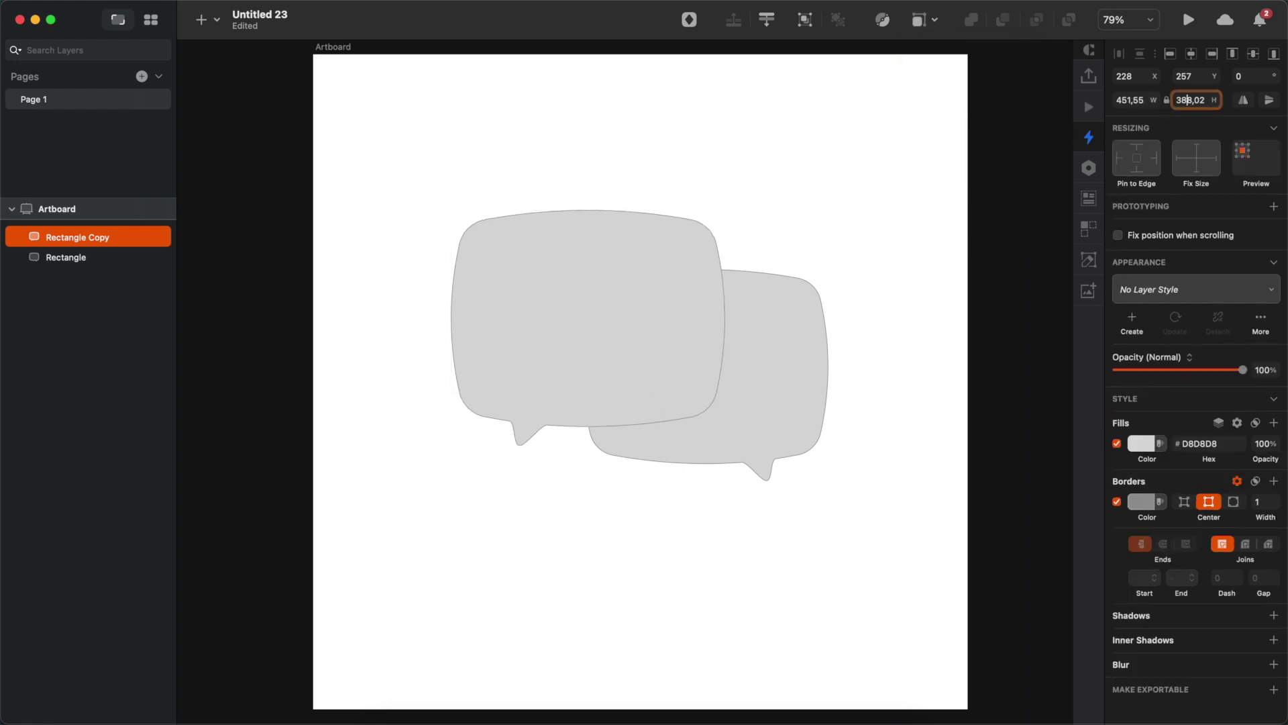
drag(1155, 100, 1152, 101)
drag(605, 310, 621, 309)
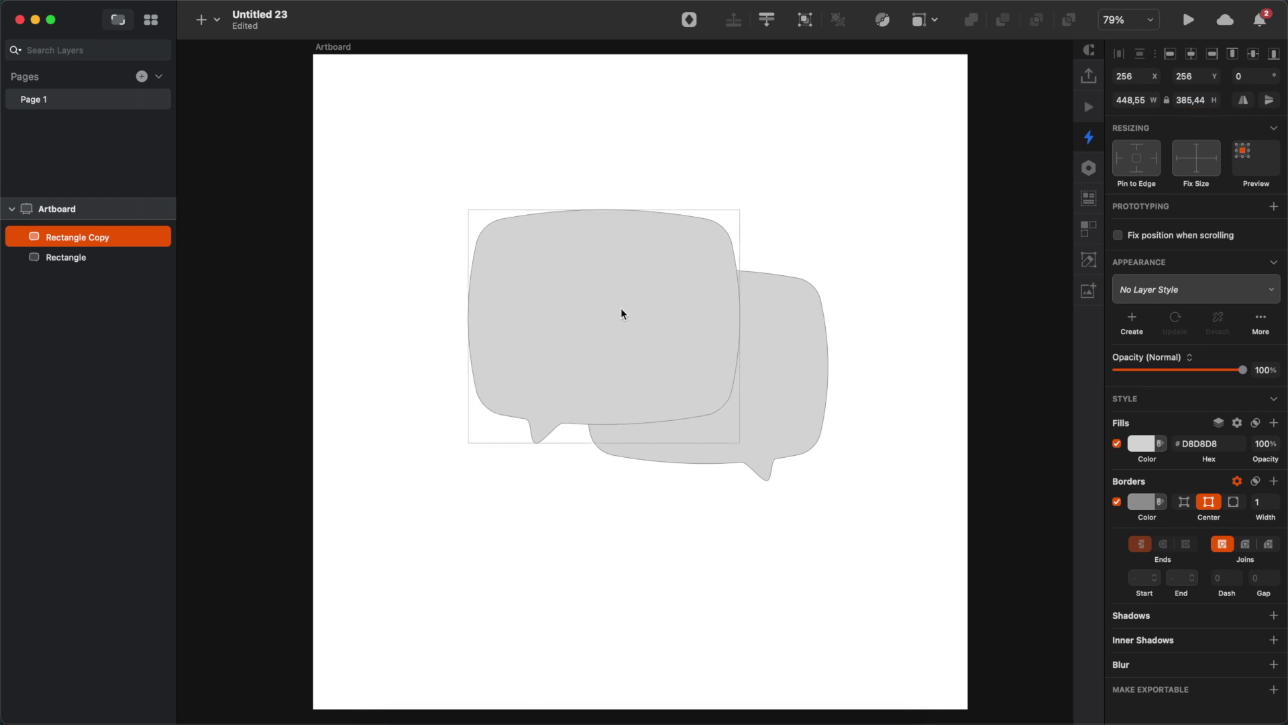
Step: Move both speech bubbles together so they are horizontally centred on the artboard, and remove their borders
shift+click(618, 367)
shift+click(618, 368)
shift+click(754, 430)
drag(755, 431, 747, 439)
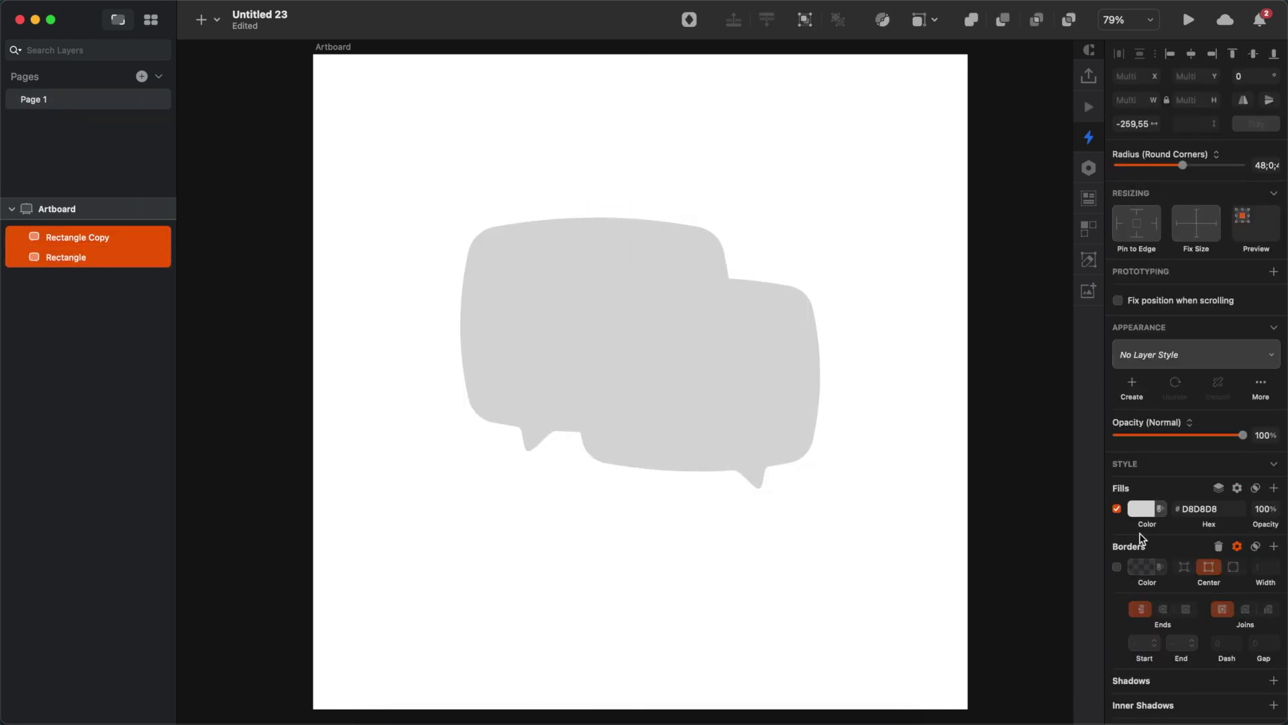
Step: Fill both speech bubbles with B39292 and recolour the lower-right one to 9E6060
click(1146, 508)
click(1147, 542)
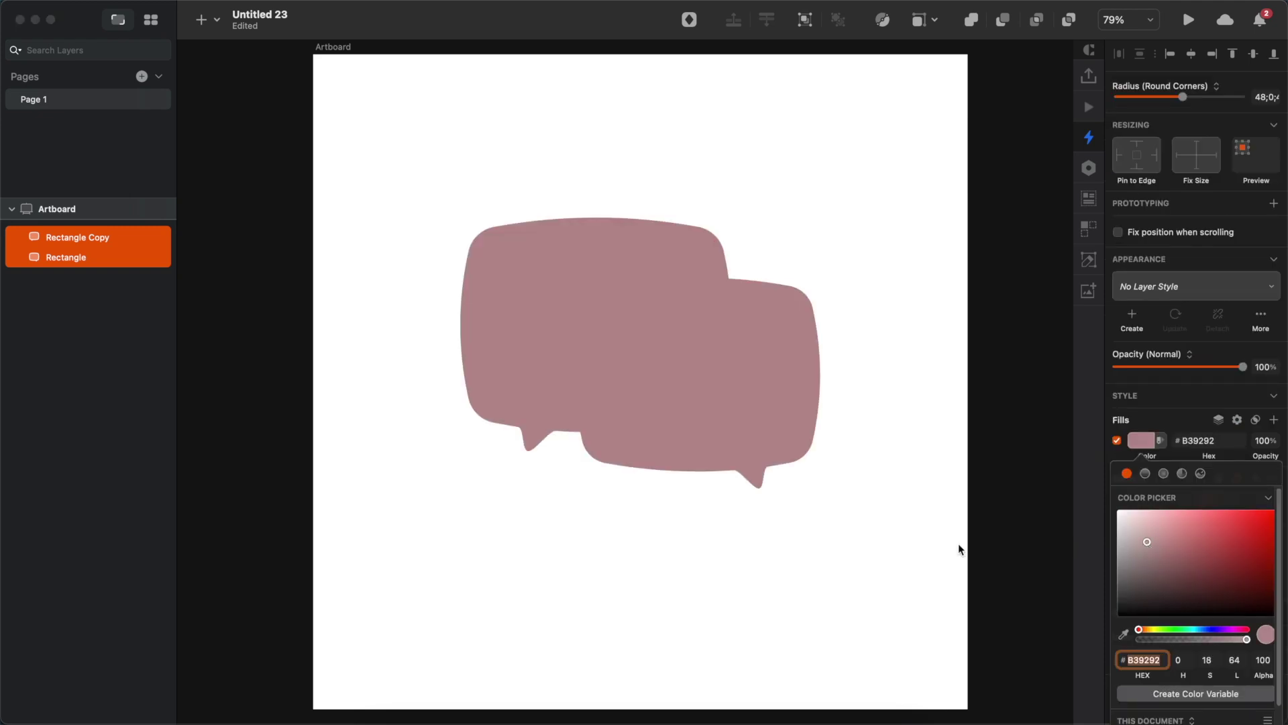
key(Escape)
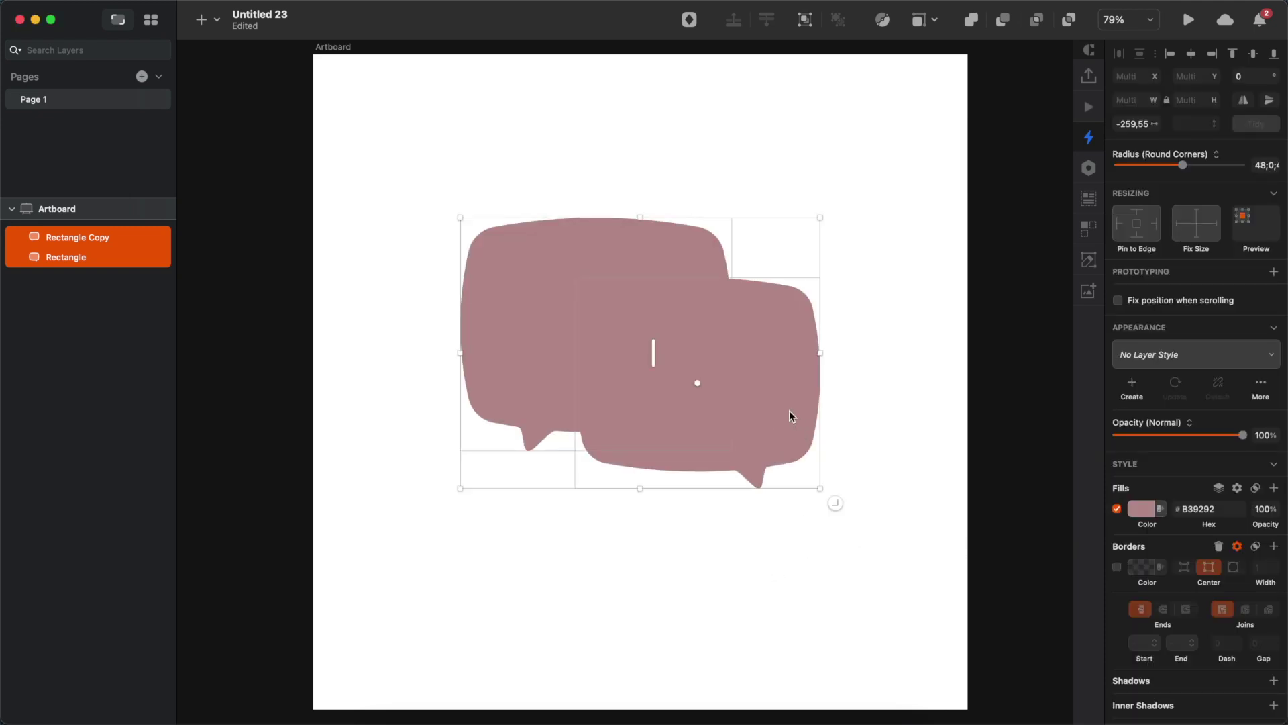
click(843, 466)
click(779, 416)
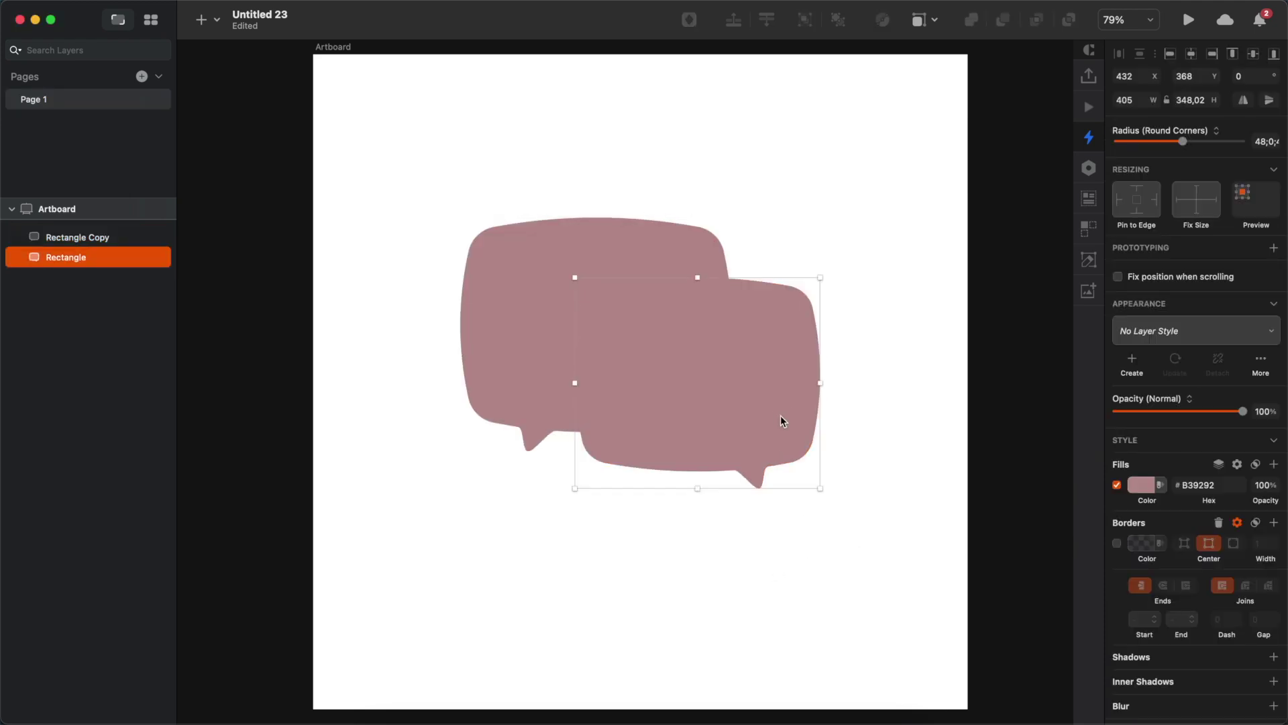
click(1146, 485)
click(1179, 551)
key(Escape)
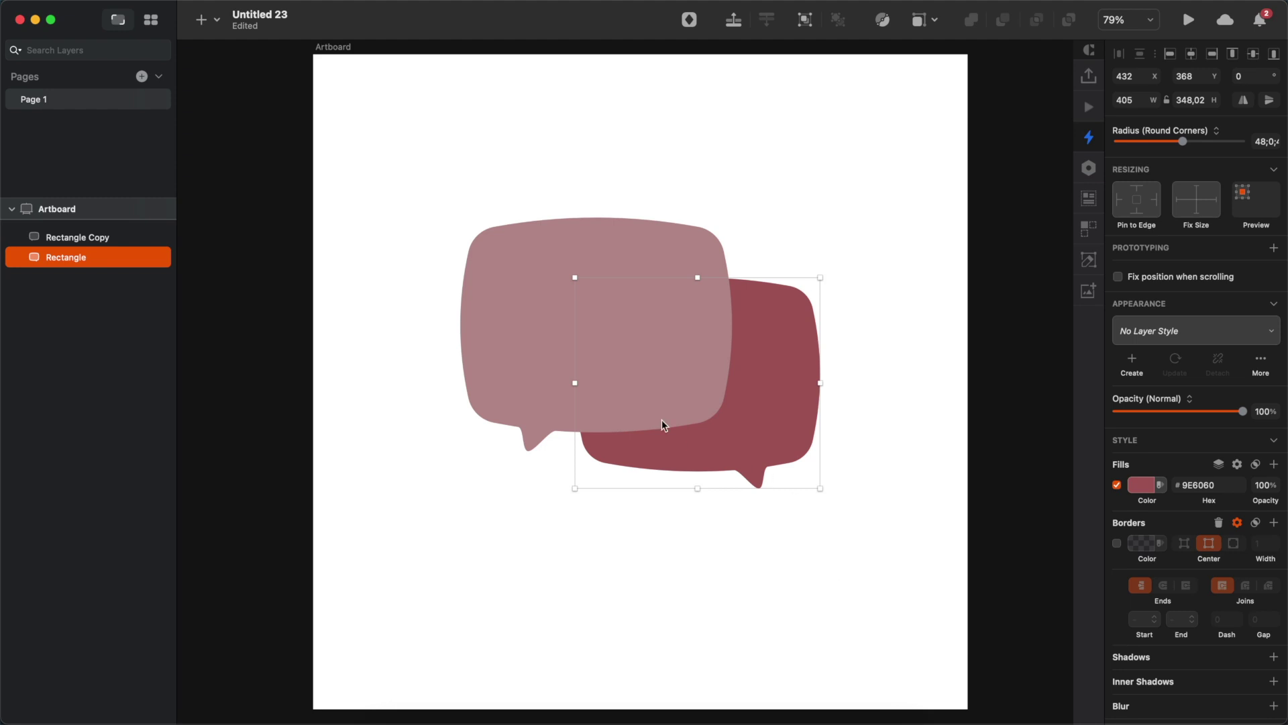
Step: Fill the upper-left speech bubble with the solid blue 5F5FE6
click(528, 295)
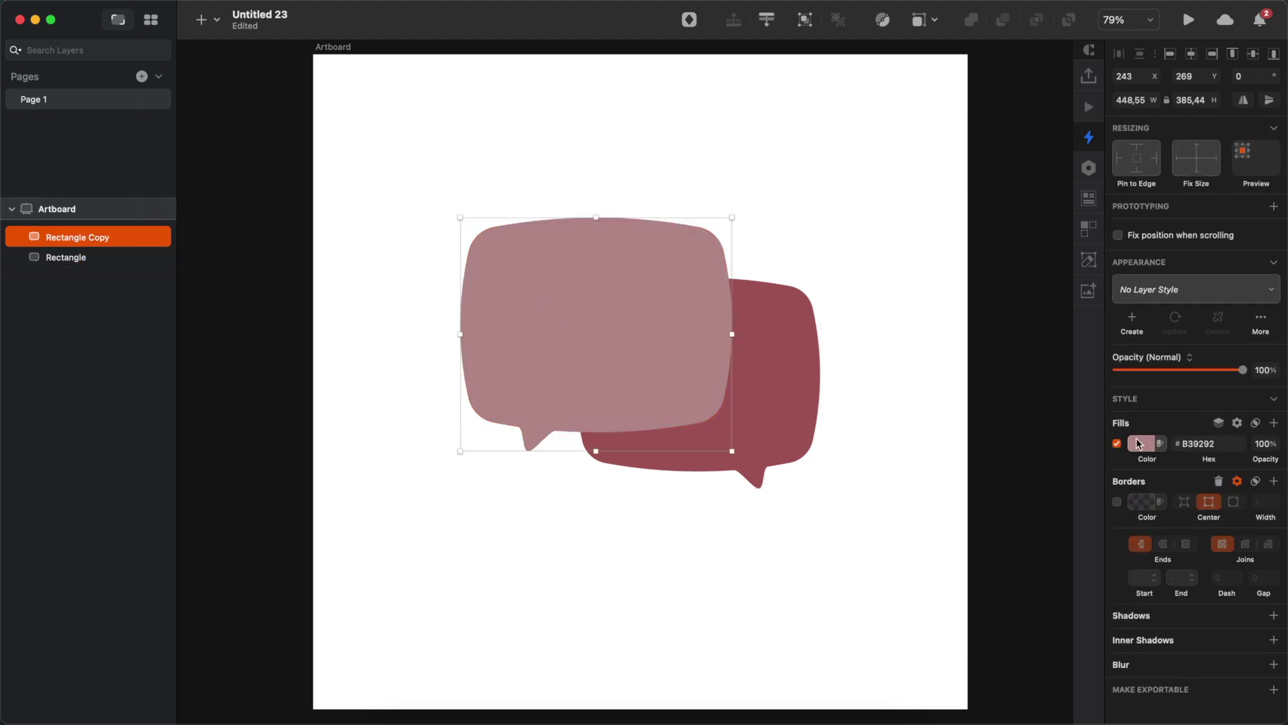
click(1138, 444)
drag(1206, 630, 1211, 630)
click(1237, 516)
drag(1238, 518, 1210, 521)
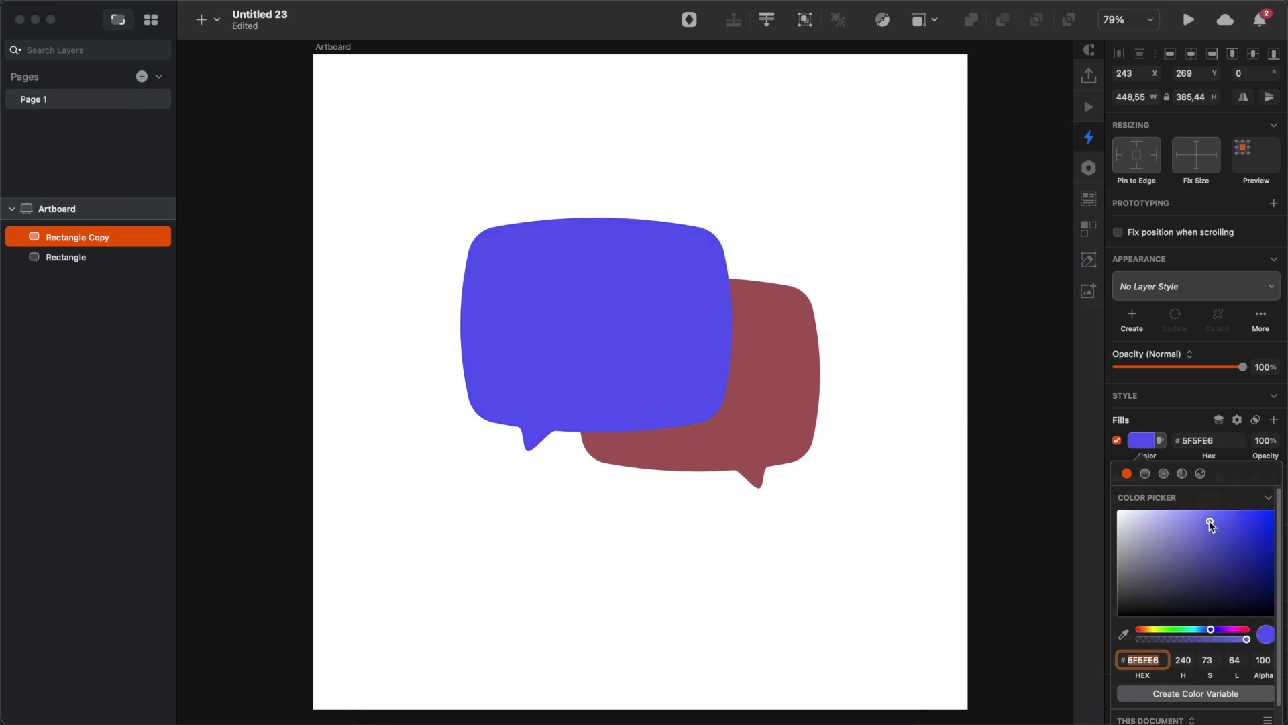
Step: Change the upper-left bubble's fill to a linear gradient running diagonally from its upper-left corner to its lower-right corner
click(1146, 474)
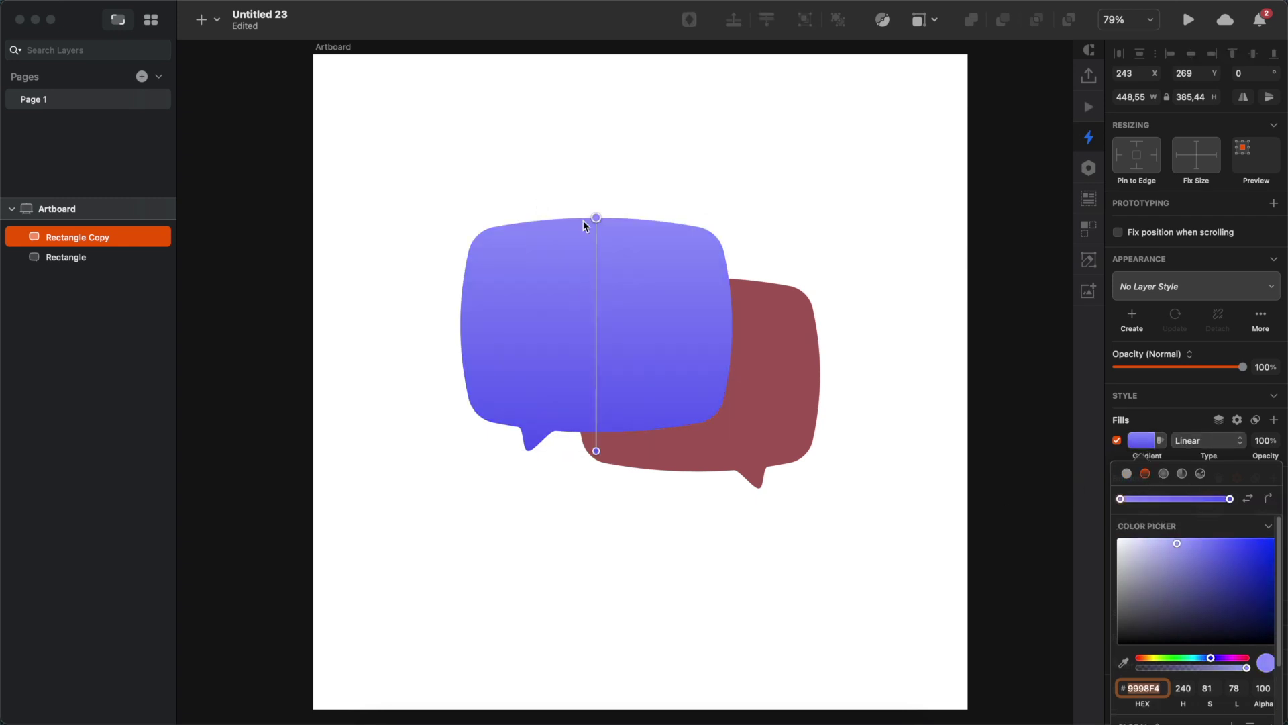
drag(597, 218, 497, 233)
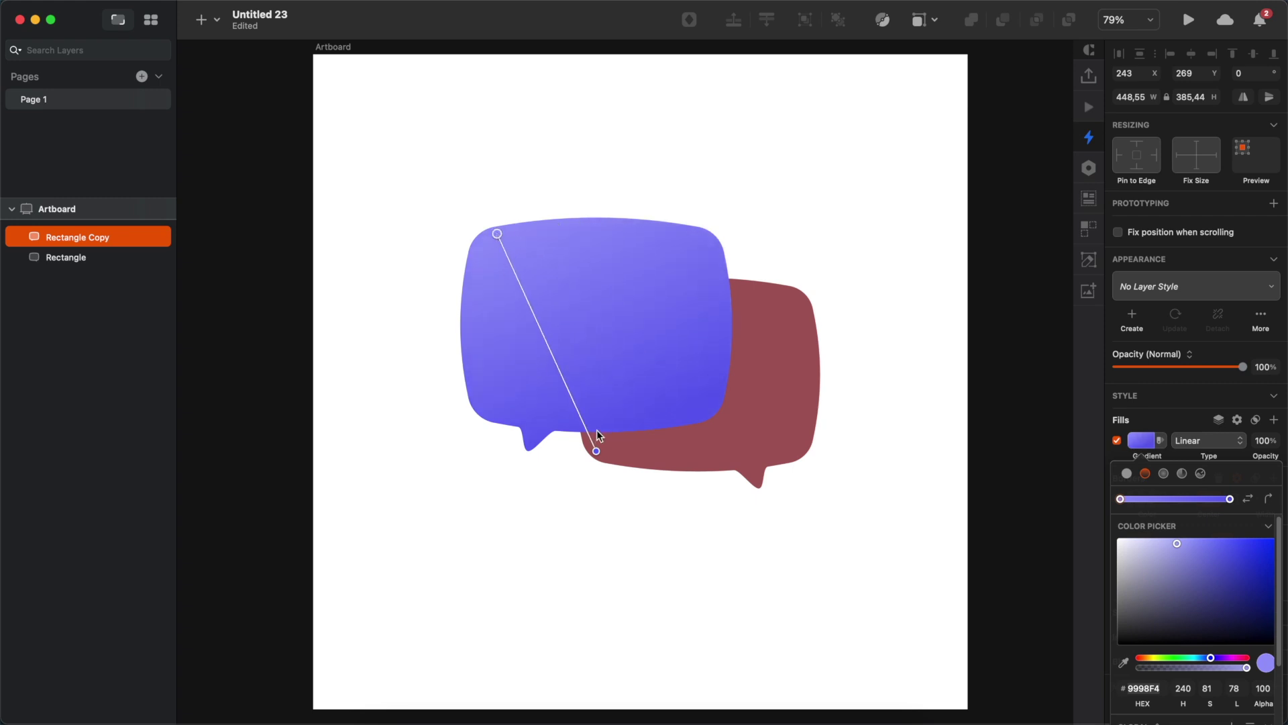
drag(596, 450, 706, 418)
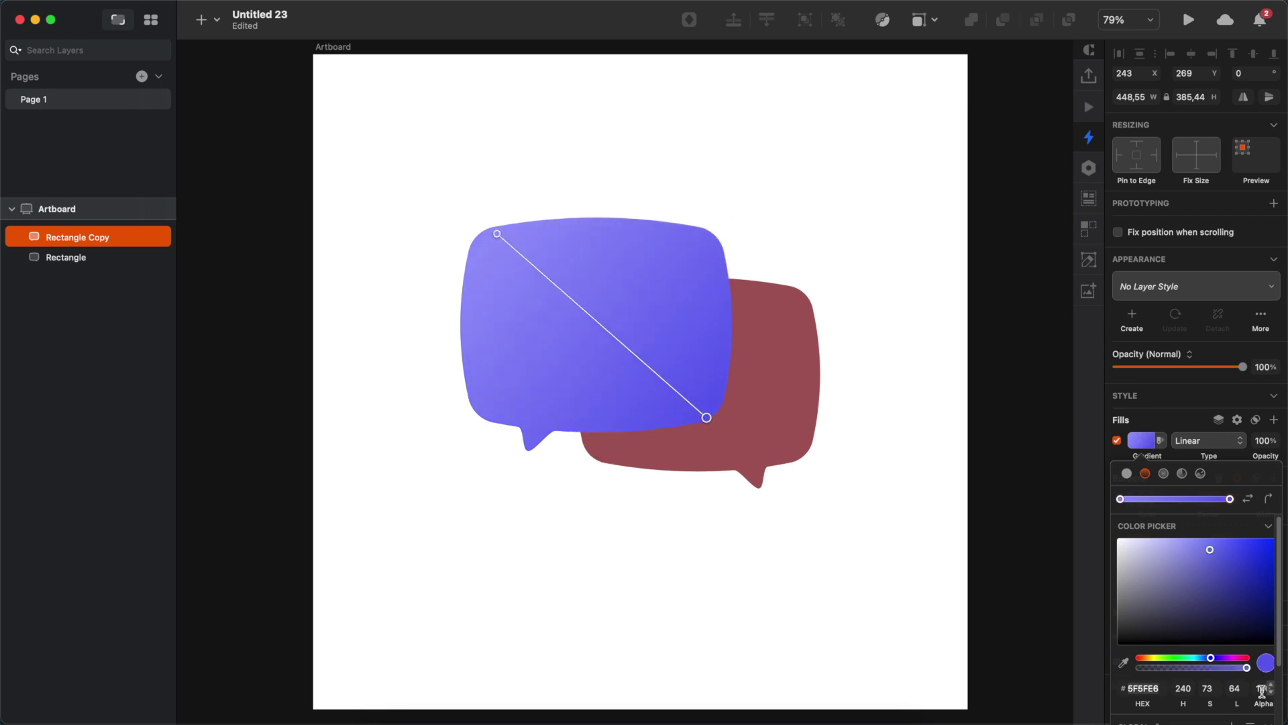
Step: Set the alpha of the gradient's lower-right stop to 60 and of its upper-left stop to 10
click(1262, 692)
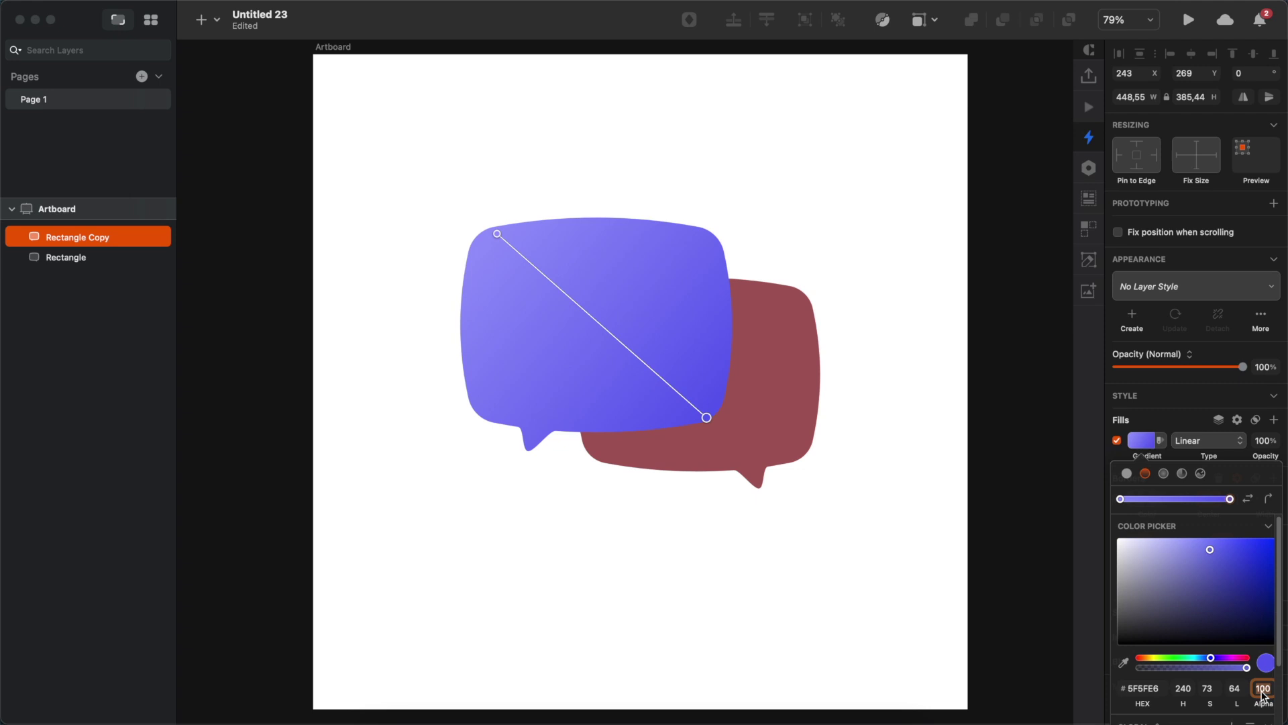
text(60)
key(Return)
click(1120, 500)
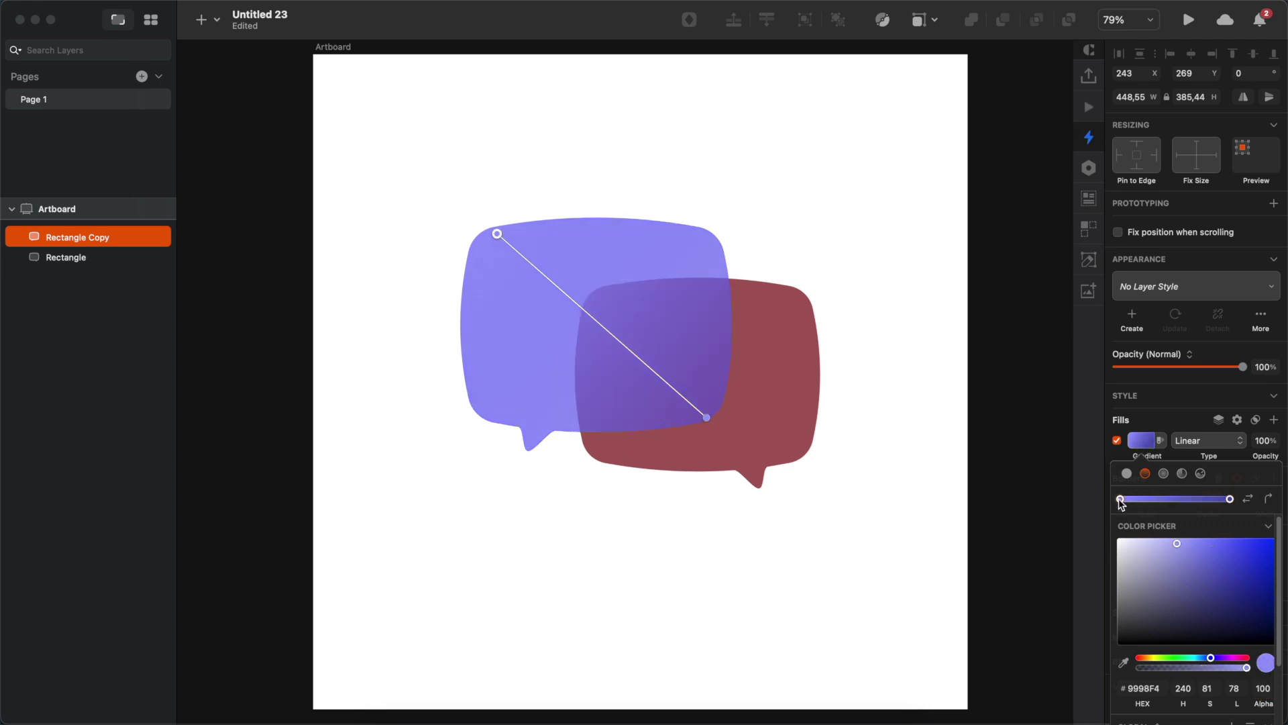
click(1263, 688)
text(10)
key(Return)
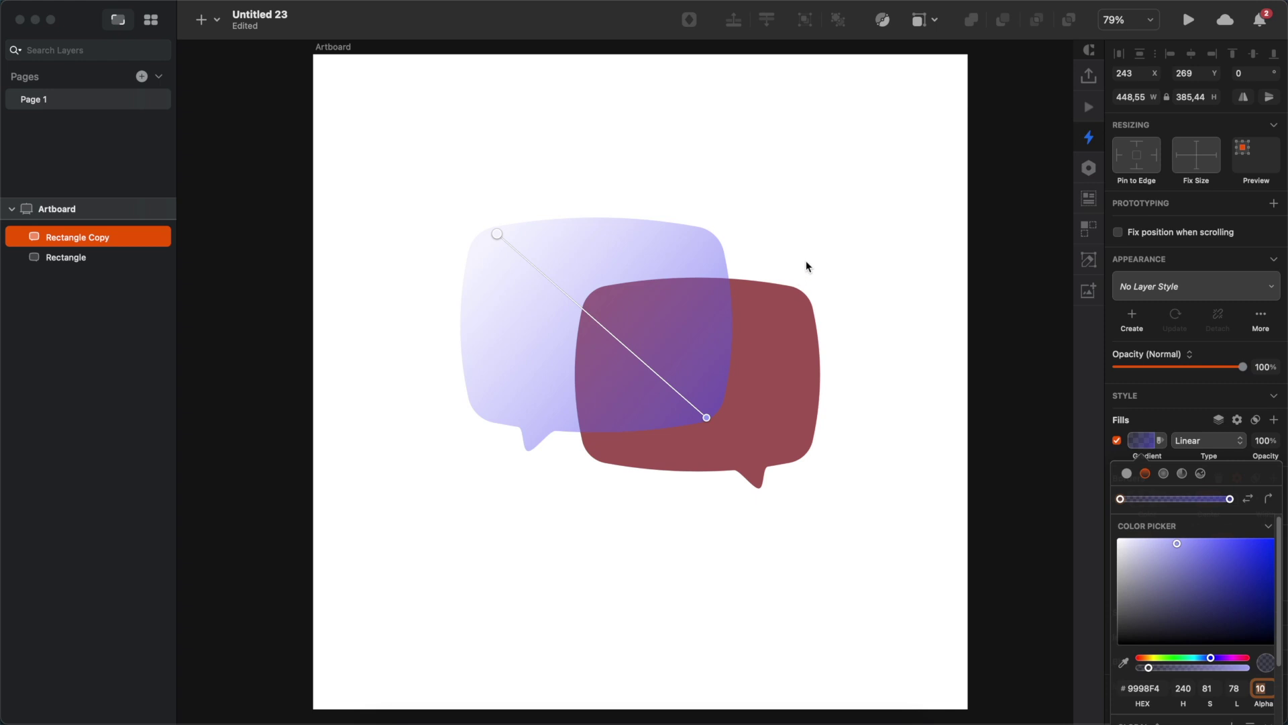
click(809, 261)
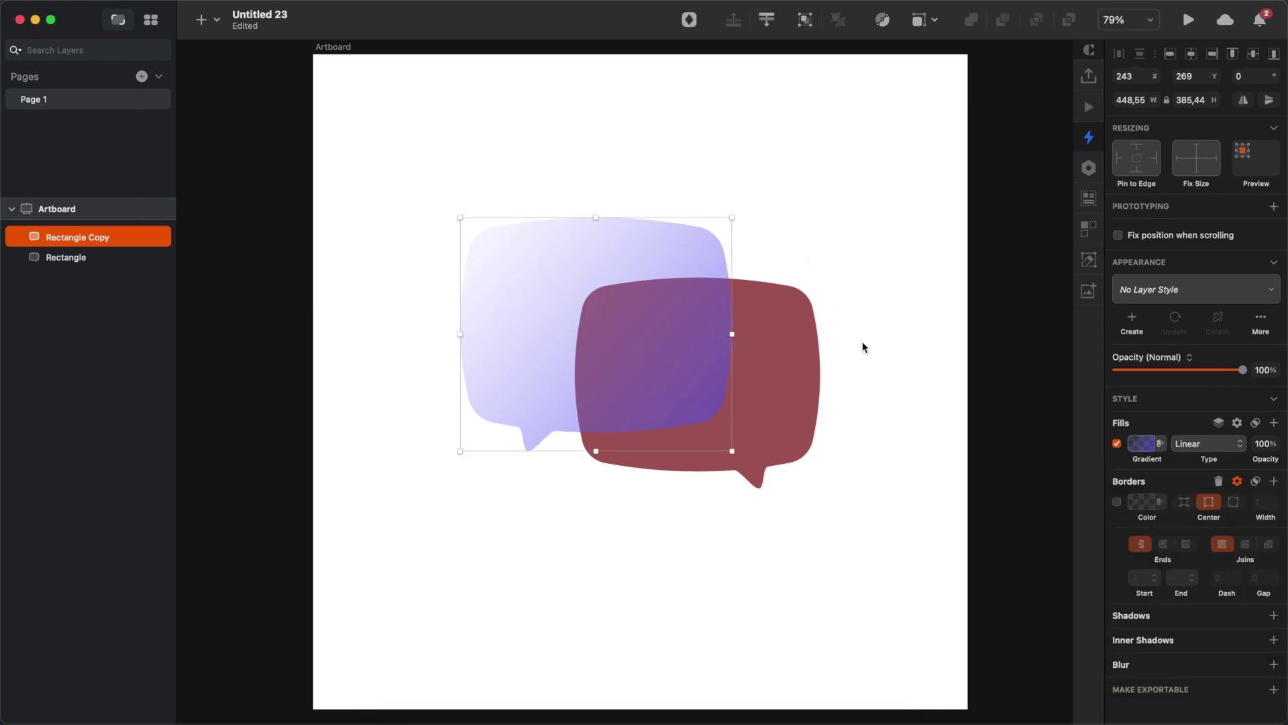
Step: Fill the lower-right speech bubble with the same blue as the other bubble, 5F5FE6
click(795, 409)
click(691, 376)
click(1144, 443)
click(1168, 689)
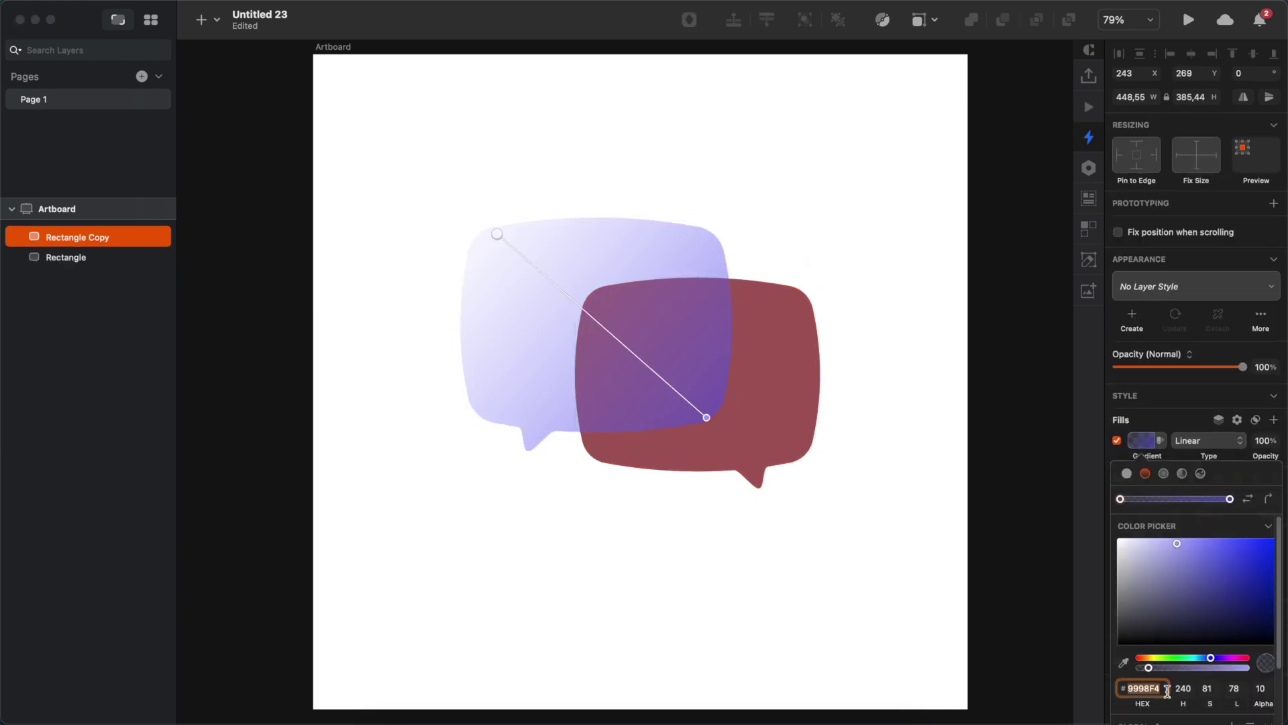
click(869, 534)
click(807, 411)
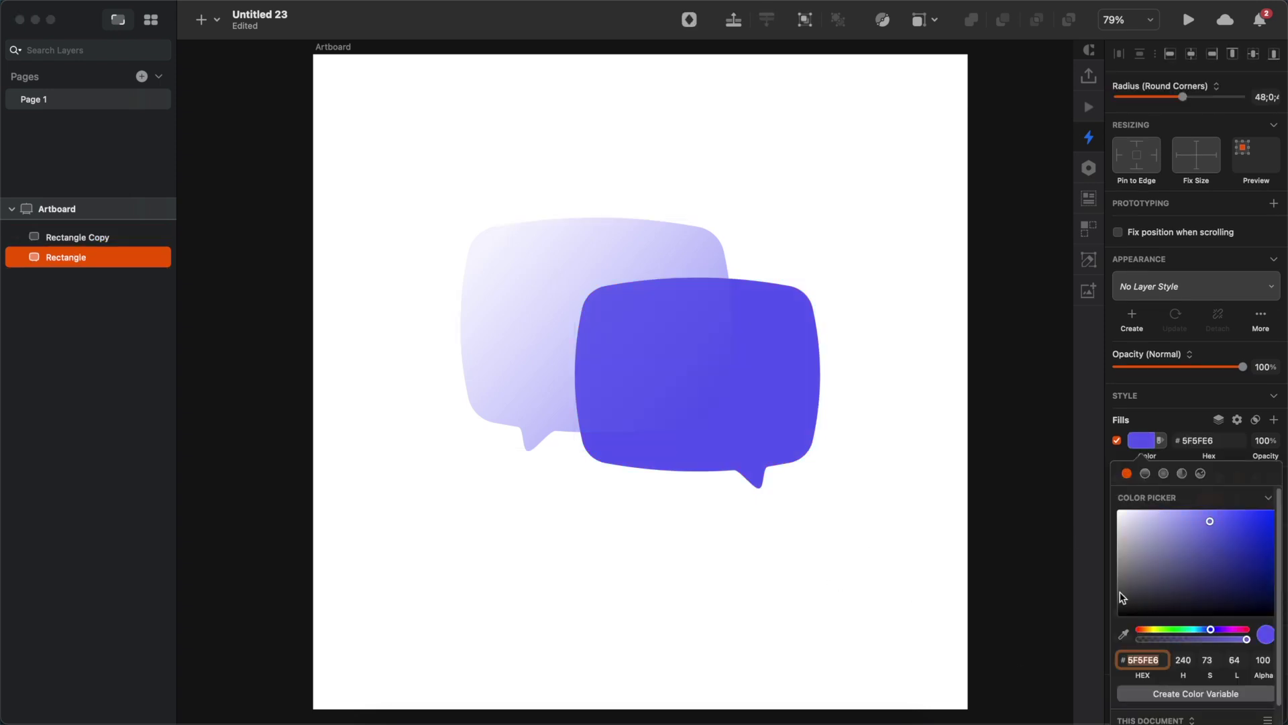
Step: Give the lower-right bubble a linear gradient running diagonally from its upper-left corner to its lower-right corner
click(1145, 473)
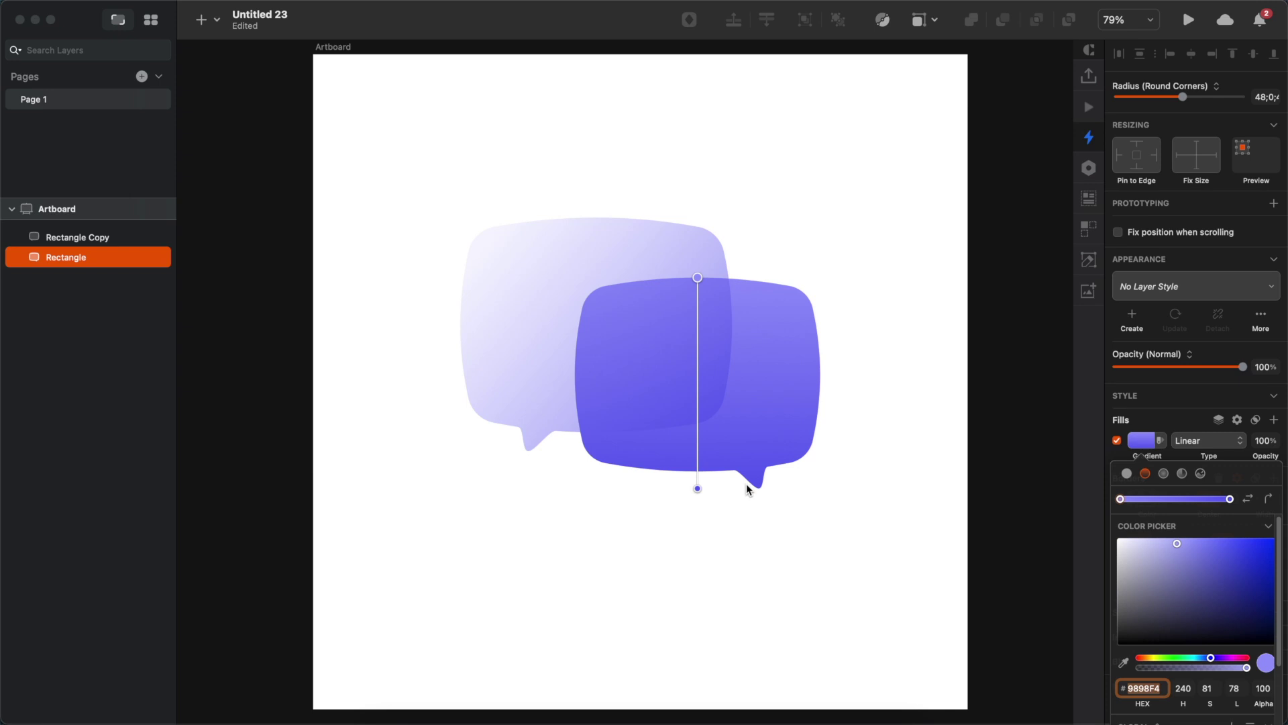
click(698, 489)
drag(698, 488, 798, 465)
drag(698, 277, 605, 299)
Step: Set the lightness of the gradient's upper-left stop to 88 and reduce the lower-right stop's lightness by 10
click(1234, 687)
key(shift+Up)
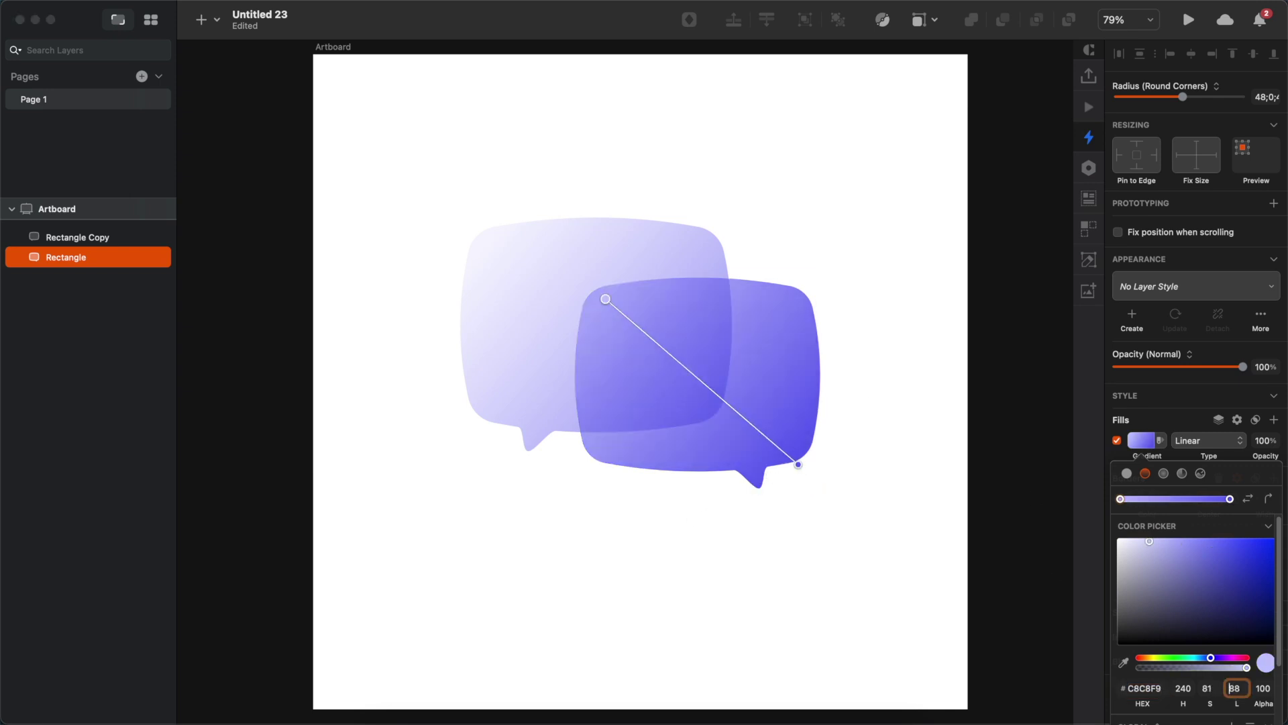
click(1230, 500)
click(1235, 687)
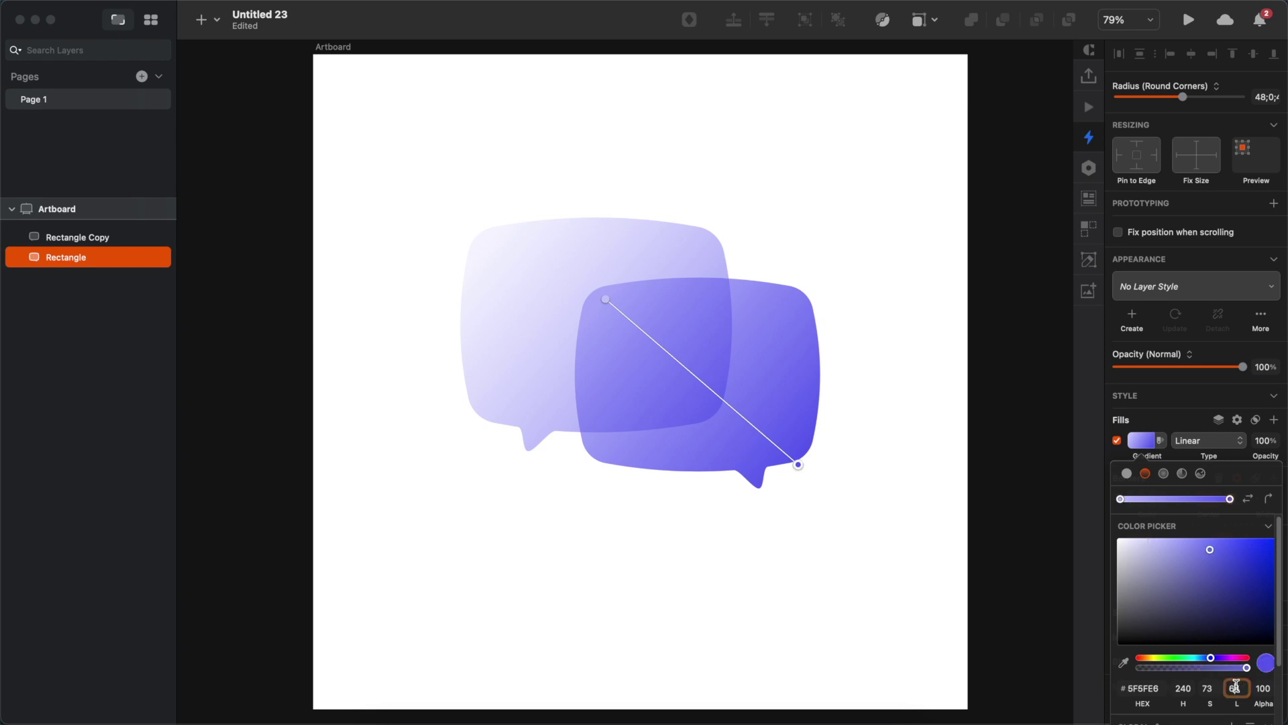
key(shift+Down)
click(926, 348)
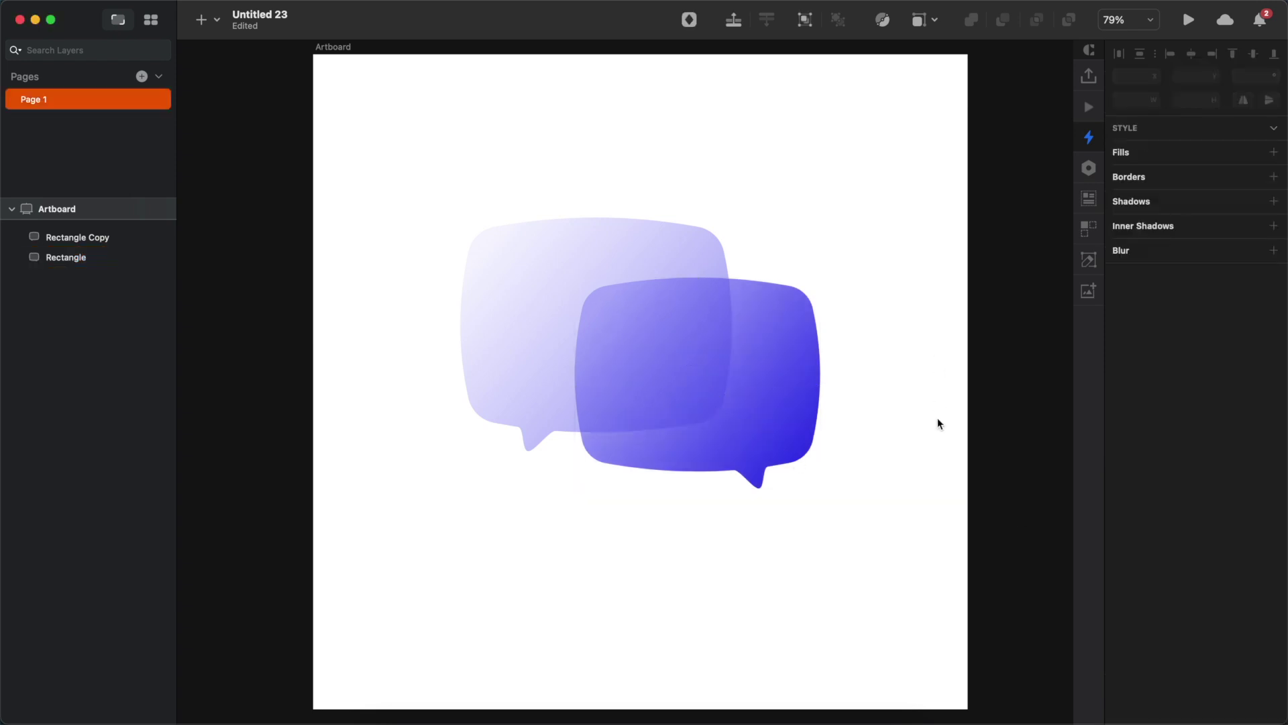
Step: Rename the upper-left bubble's layer TOP and the lower-right bubble's layer BOTTOM
click(638, 322)
double_click(78, 238)
text(TOP)
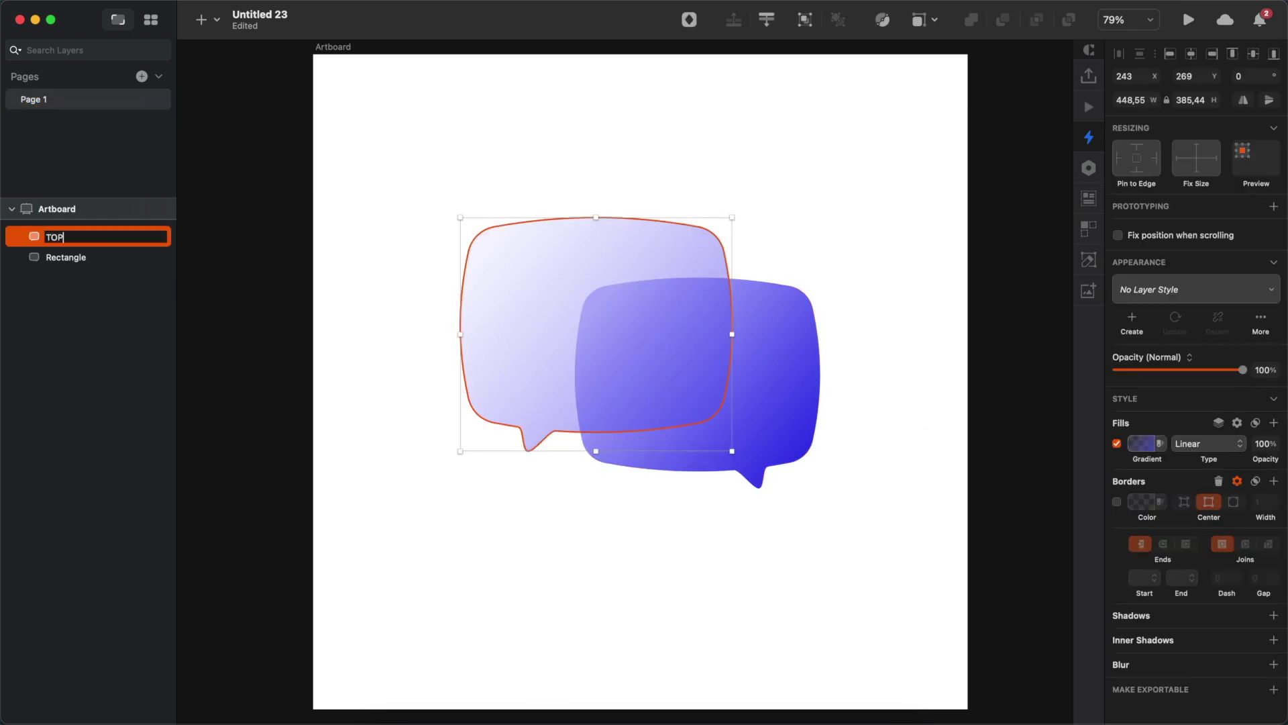
key(Return)
double_click(80, 257)
text(BOTTOM)
key(Return)
Step: Move the TOP bubble to X 223, Y 263, and shrink the BOTTOM bubble to 389 × 334, placed at about X 447, Y 383
click(564, 287)
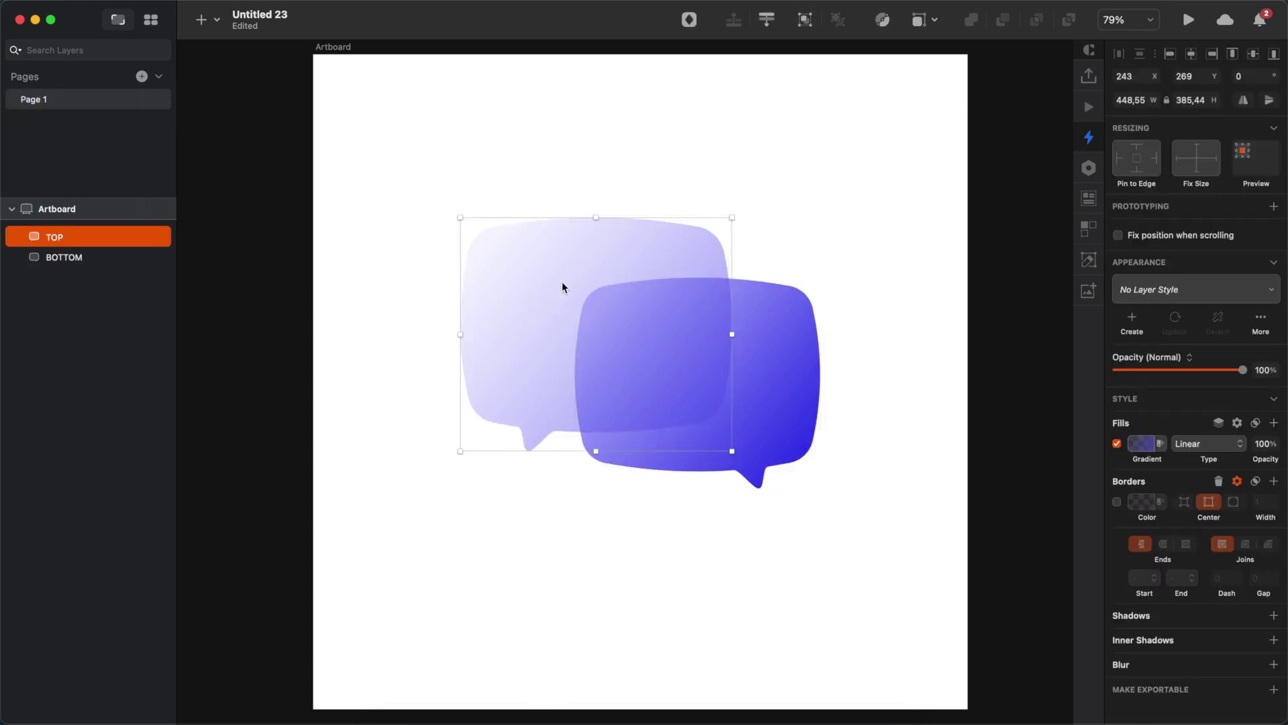
drag(586, 300, 573, 302)
click(771, 416)
mouse_move(820, 488)
mouse_down()
mouse_move(805, 470)
mouse_move(817, 480)
mouse_up()
drag(754, 398, 759, 403)
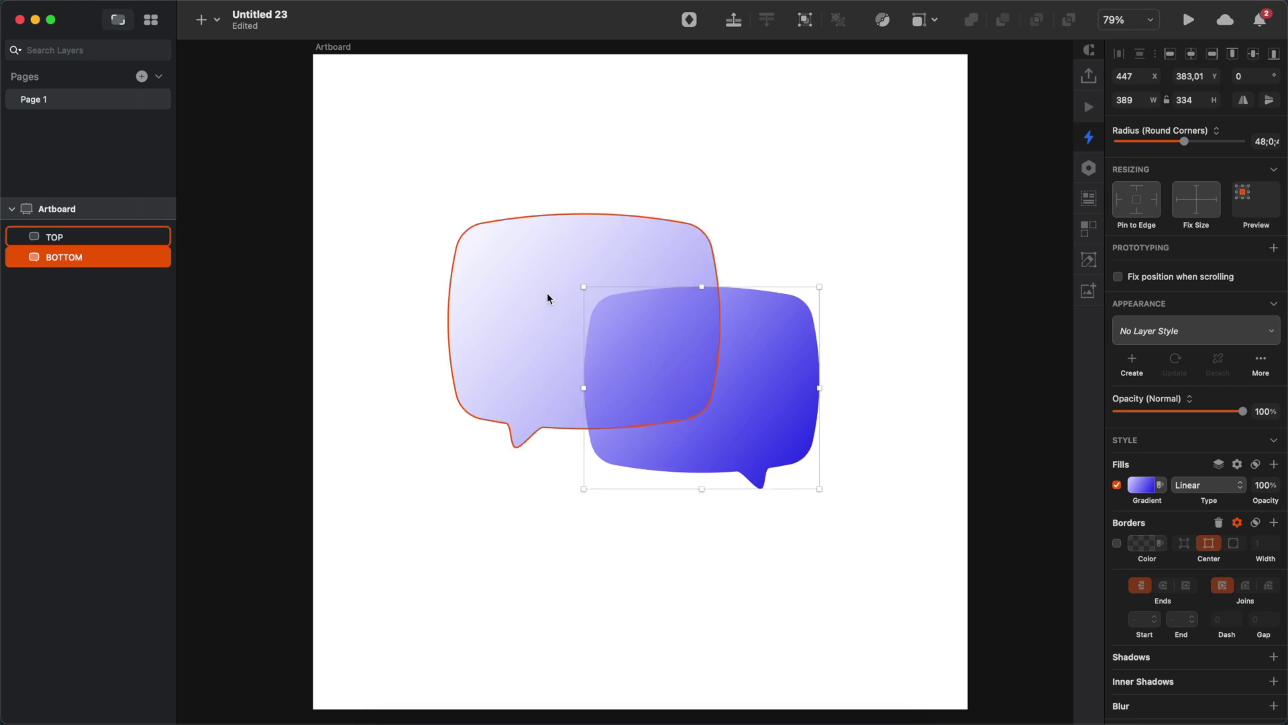
Step: Add a Background Blur of 20 to the TOP bubble
click(548, 298)
click(1274, 664)
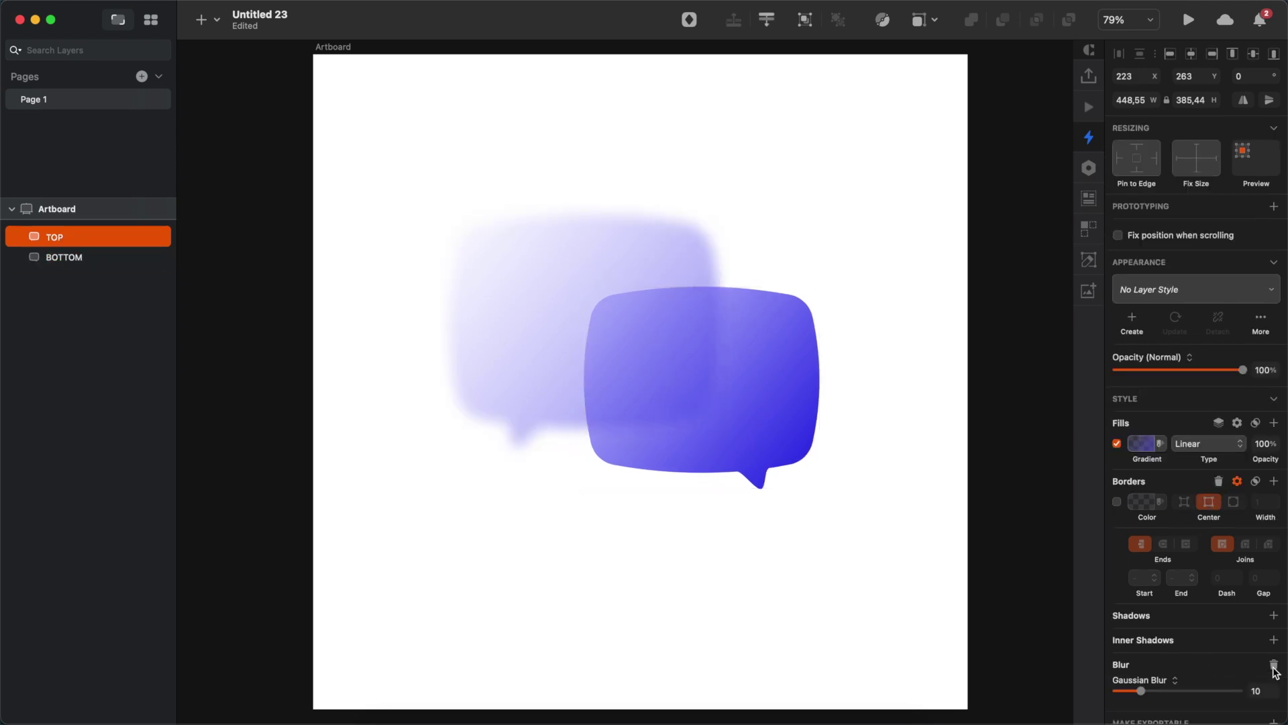
scroll(1210, 637, down, 1)
click(1145, 667)
click(1150, 716)
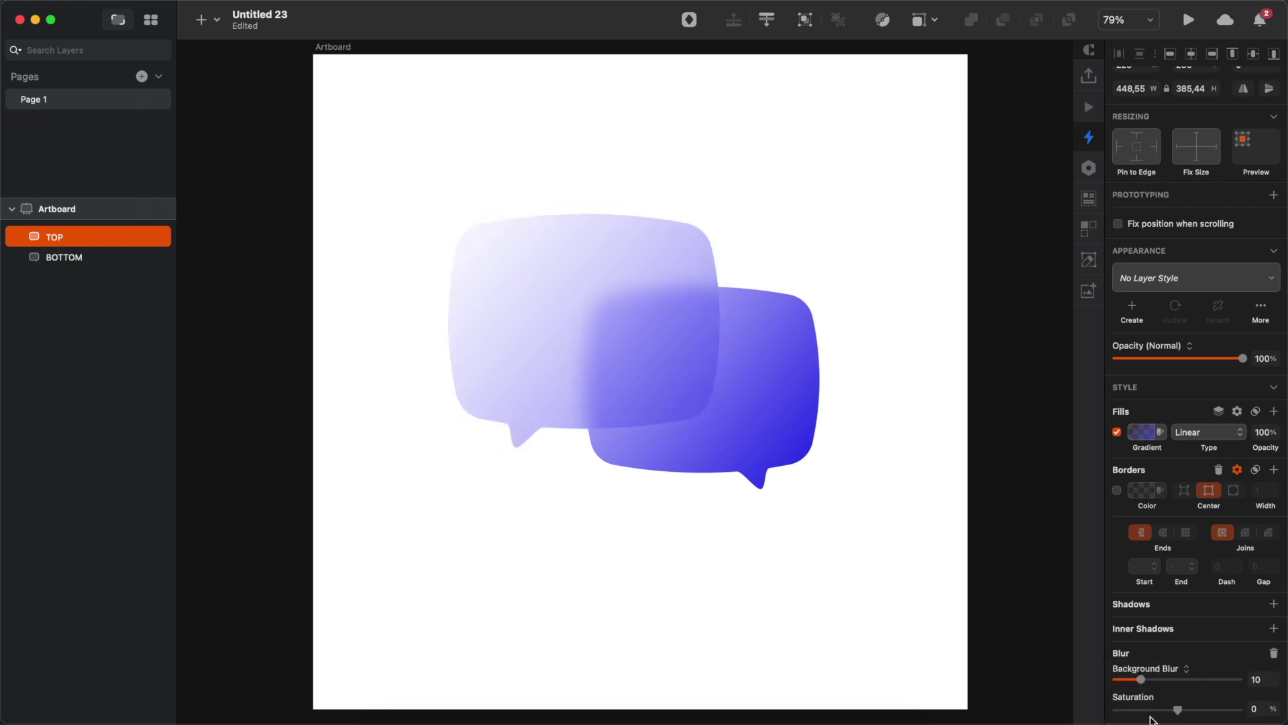
scroll(1177, 676, down, 1)
drag(1141, 655, 1160, 658)
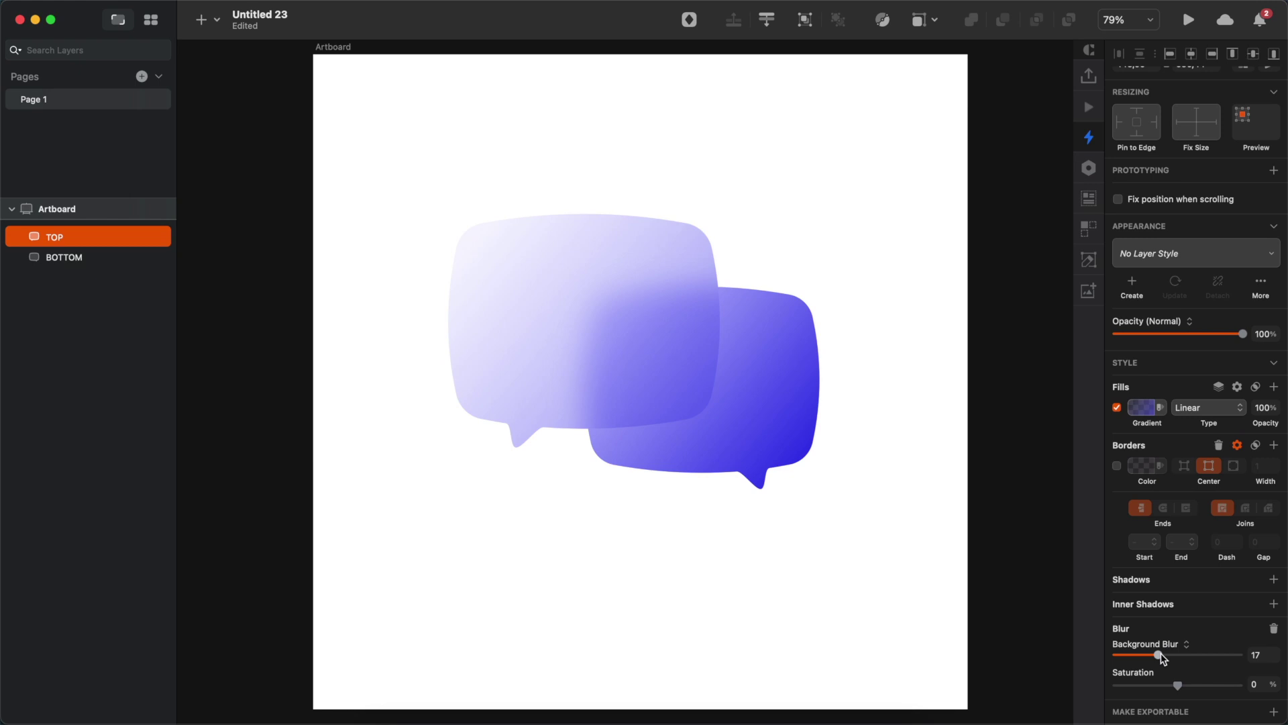
mouse_move(1164, 654)
mouse_down()
mouse_move(1186, 661)
mouse_move(1171, 656)
mouse_up()
Step: Add an inner shadow to the TOP bubble and colour it white, FFFFFF, at 50 alpha
click(1275, 606)
click(1149, 624)
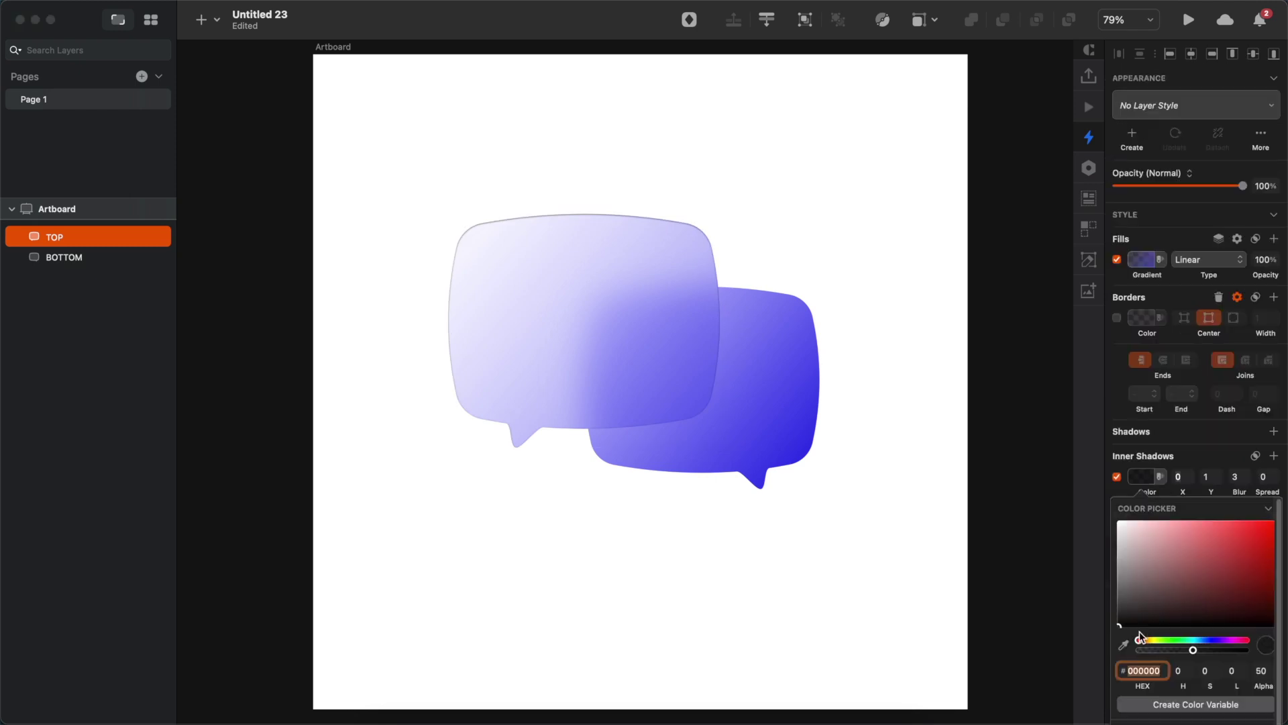
drag(1147, 567, 1108, 511)
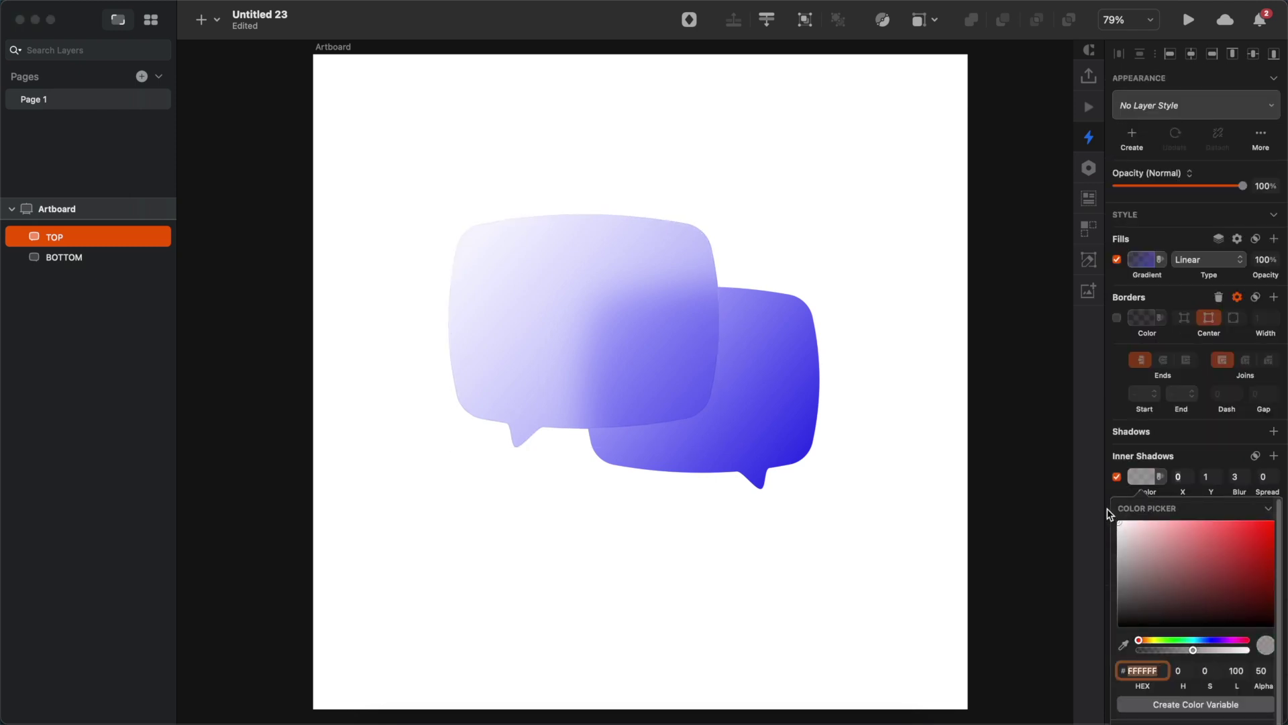
click(1109, 486)
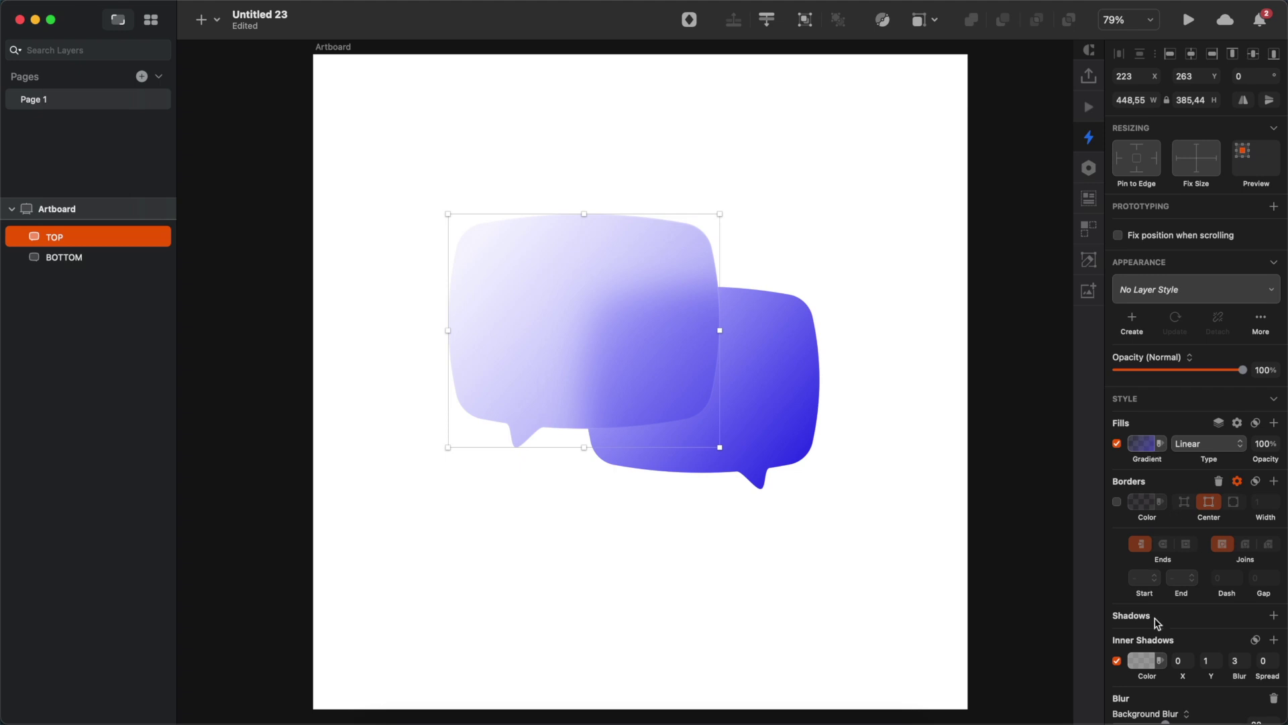
Step: Set the TOP bubble's inner shadow to Y offset 0 and blur 50, with the Overlay blend mode
scroll(1157, 623, down, 1)
click(1210, 657)
text(0)
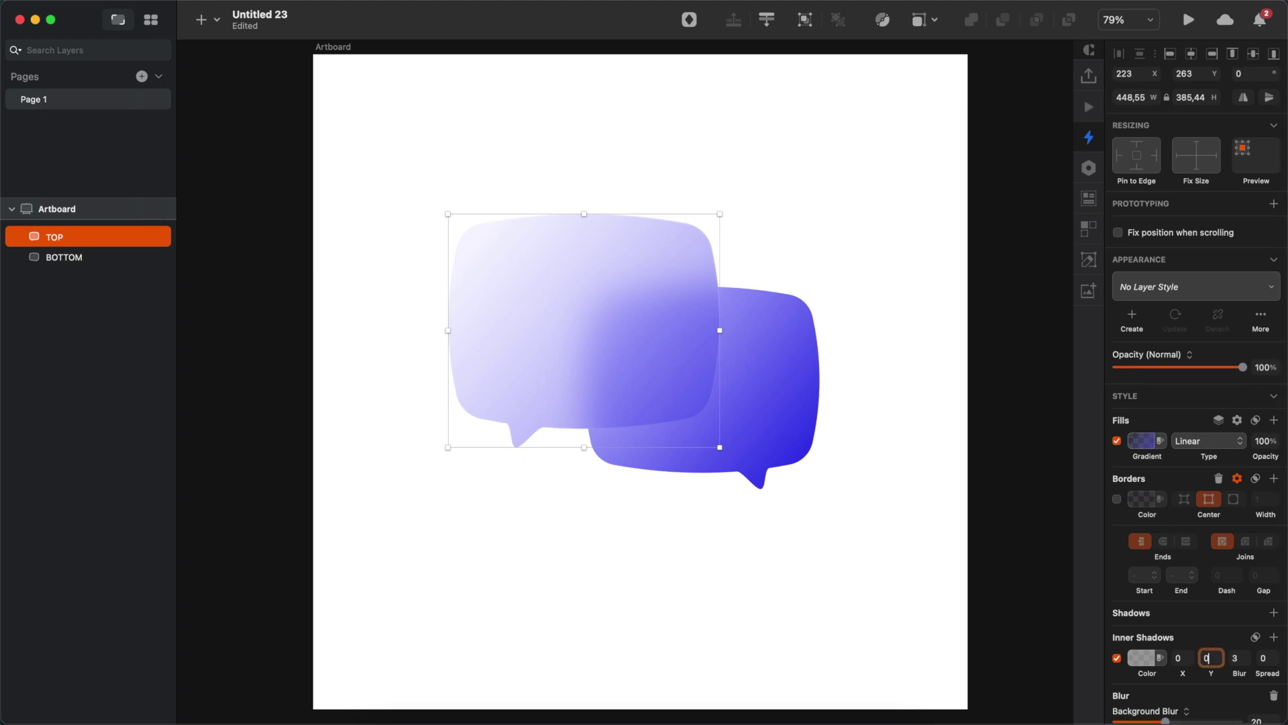
key(Tab)
key(Return)
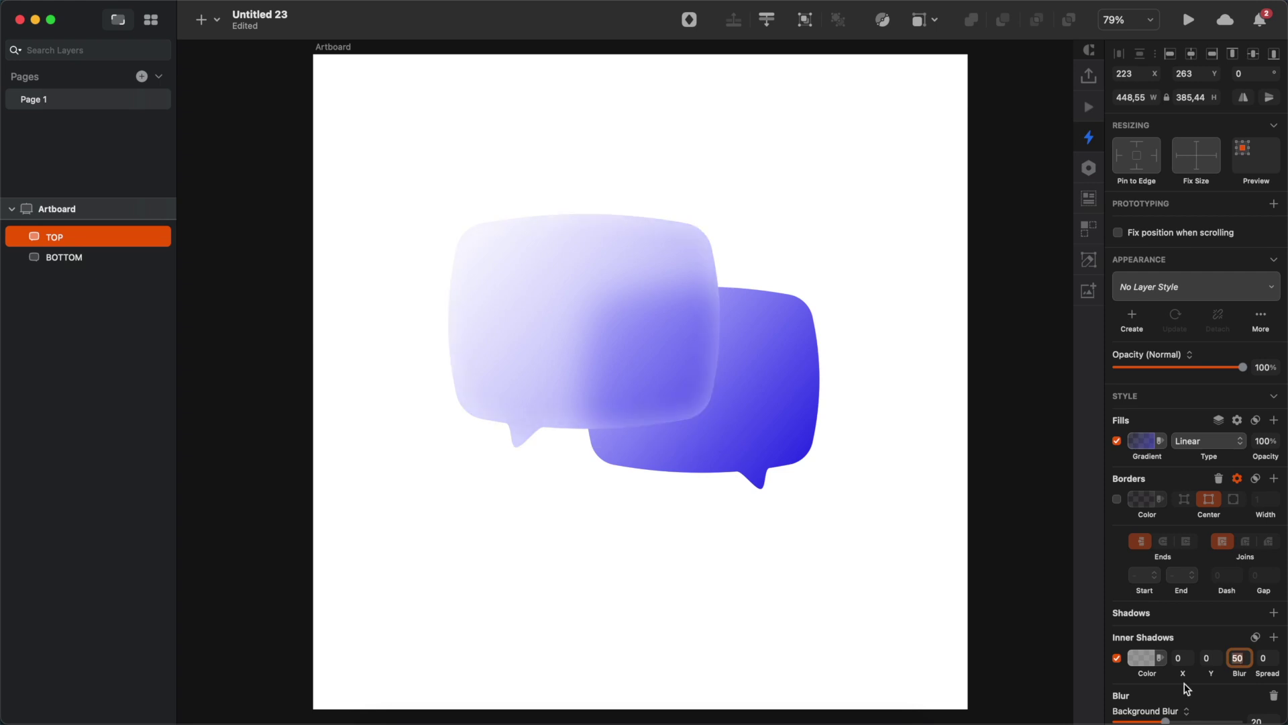
click(1256, 638)
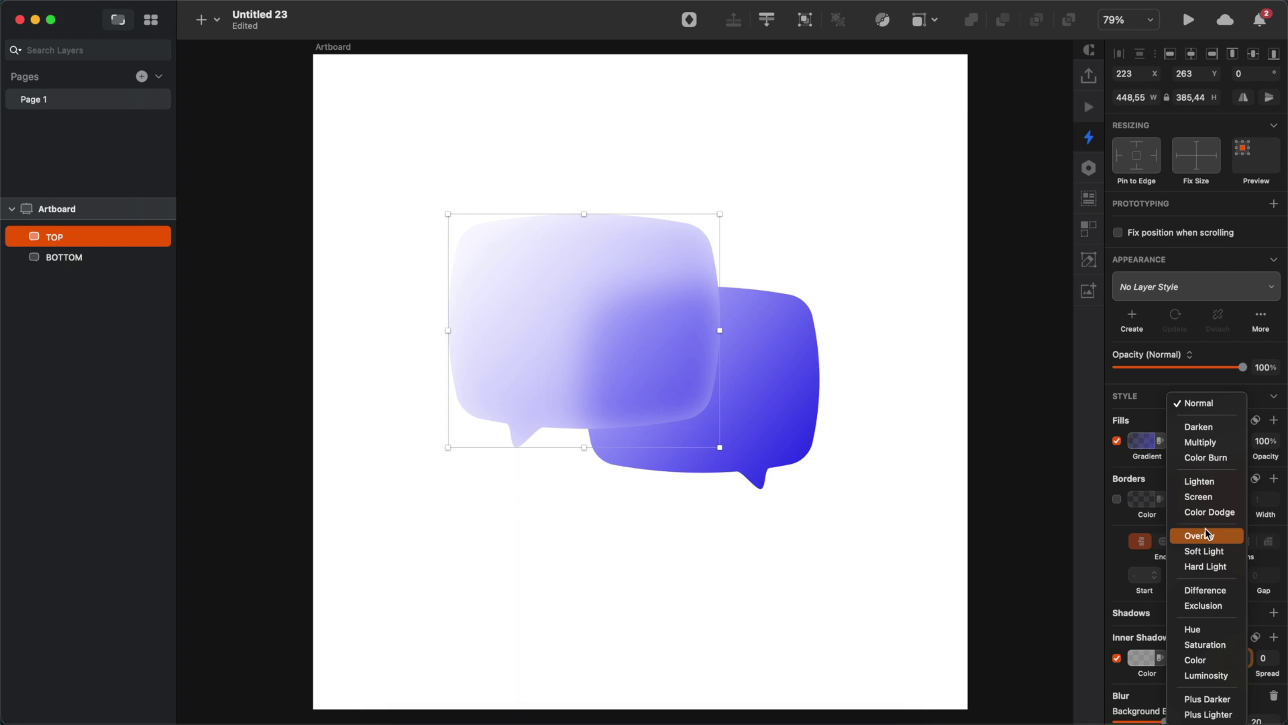
key(Escape)
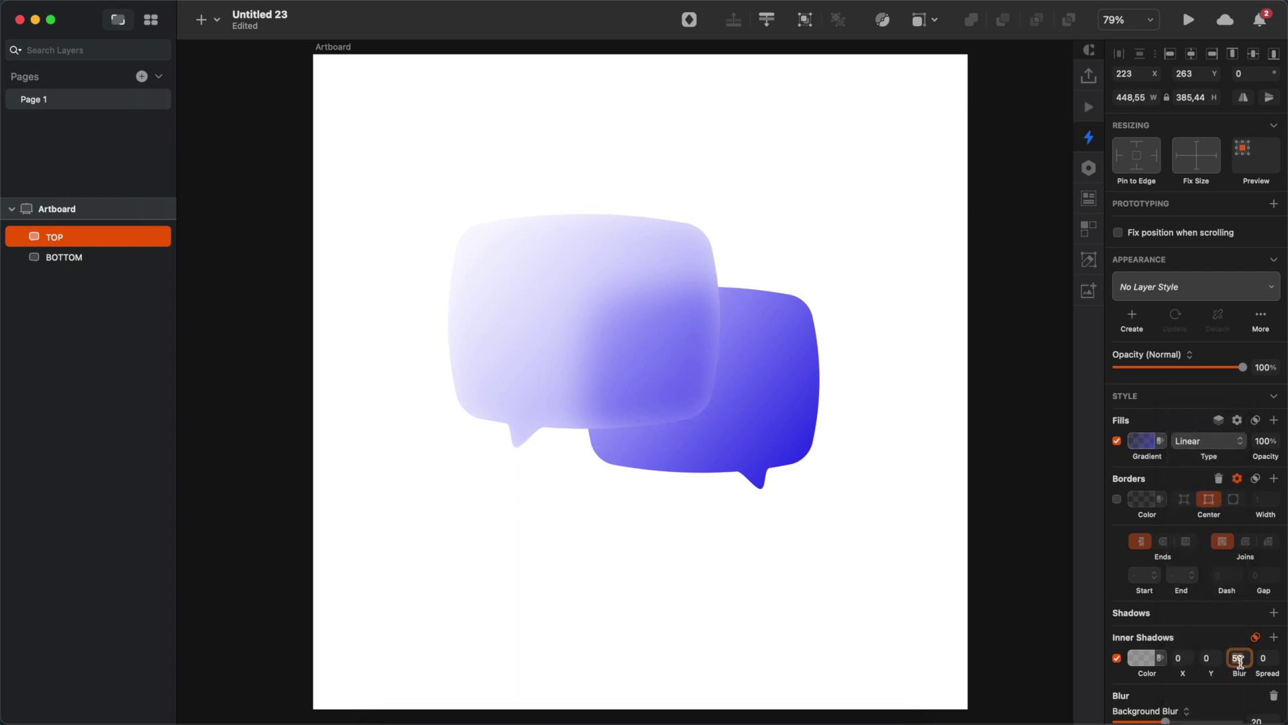
Step: Set the blur of the TOP bubble's inner shadow to 80
double_click(1239, 660)
key(Return)
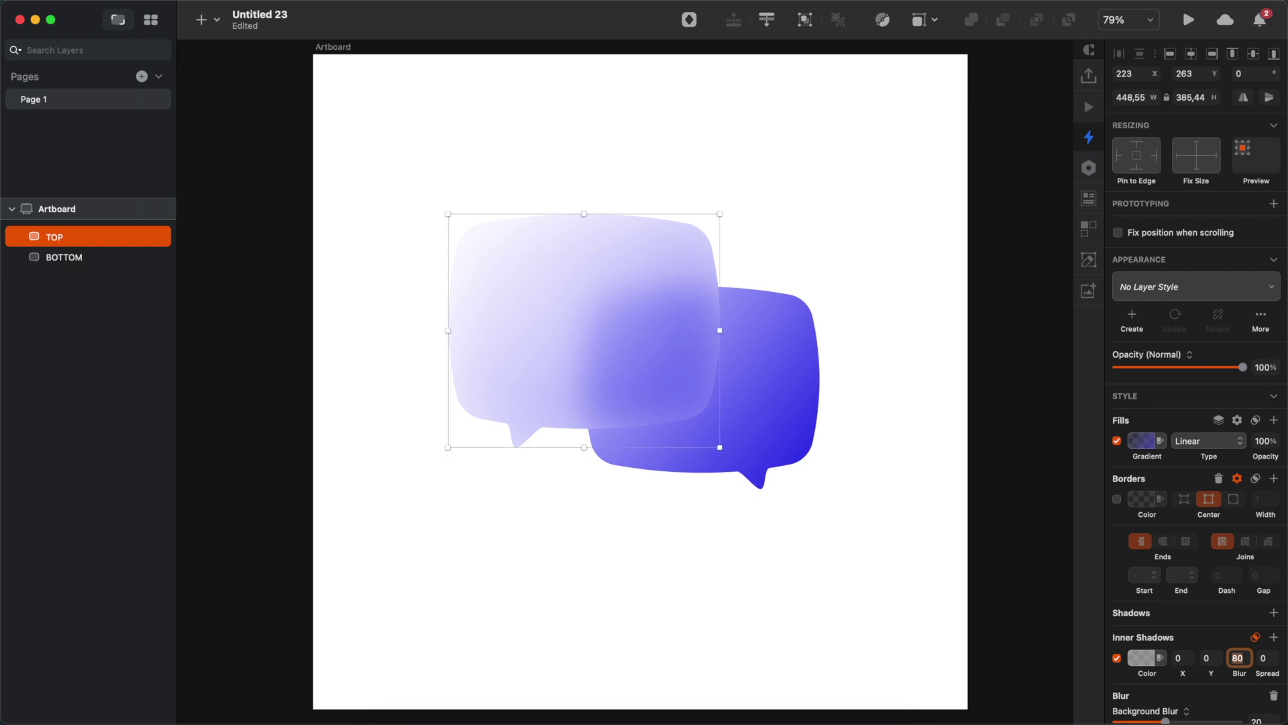
click(888, 257)
click(664, 333)
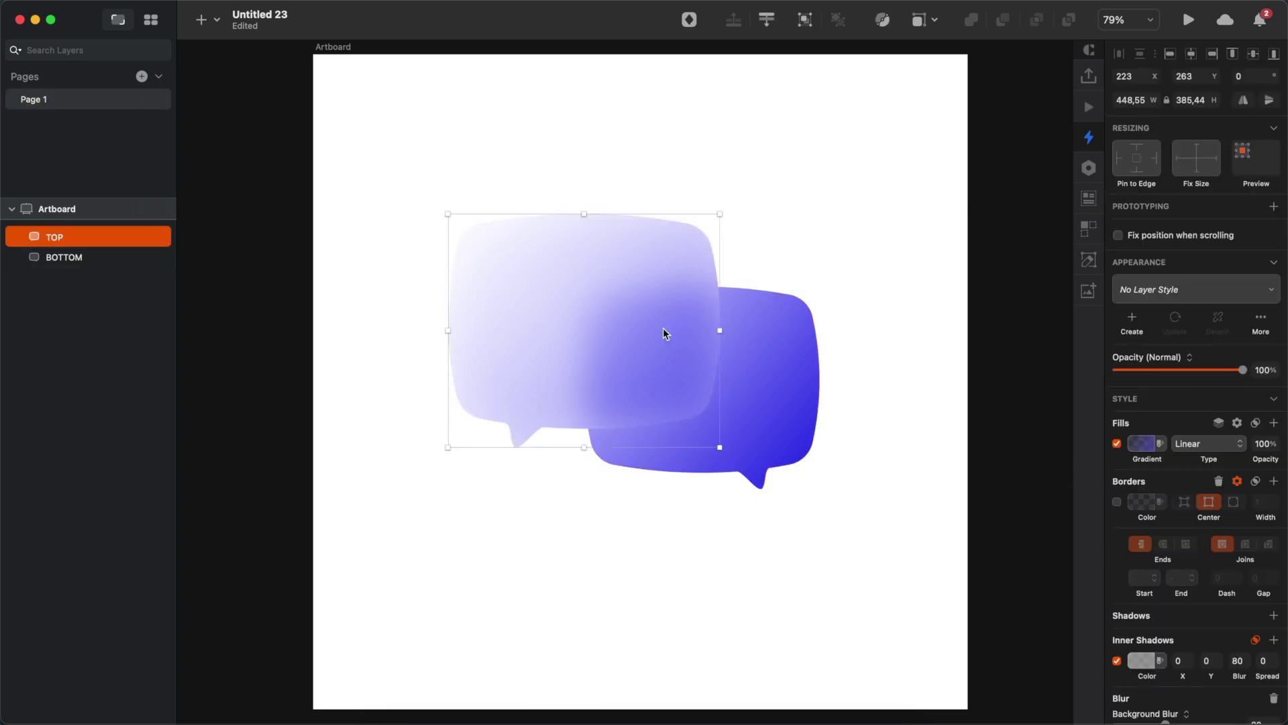
Step: Set the alpha of the TOP bubble's lower-right gradient stop, 5F5FE6, to 45 and deselect the bubble
click(1146, 442)
click(1262, 689)
text(60)
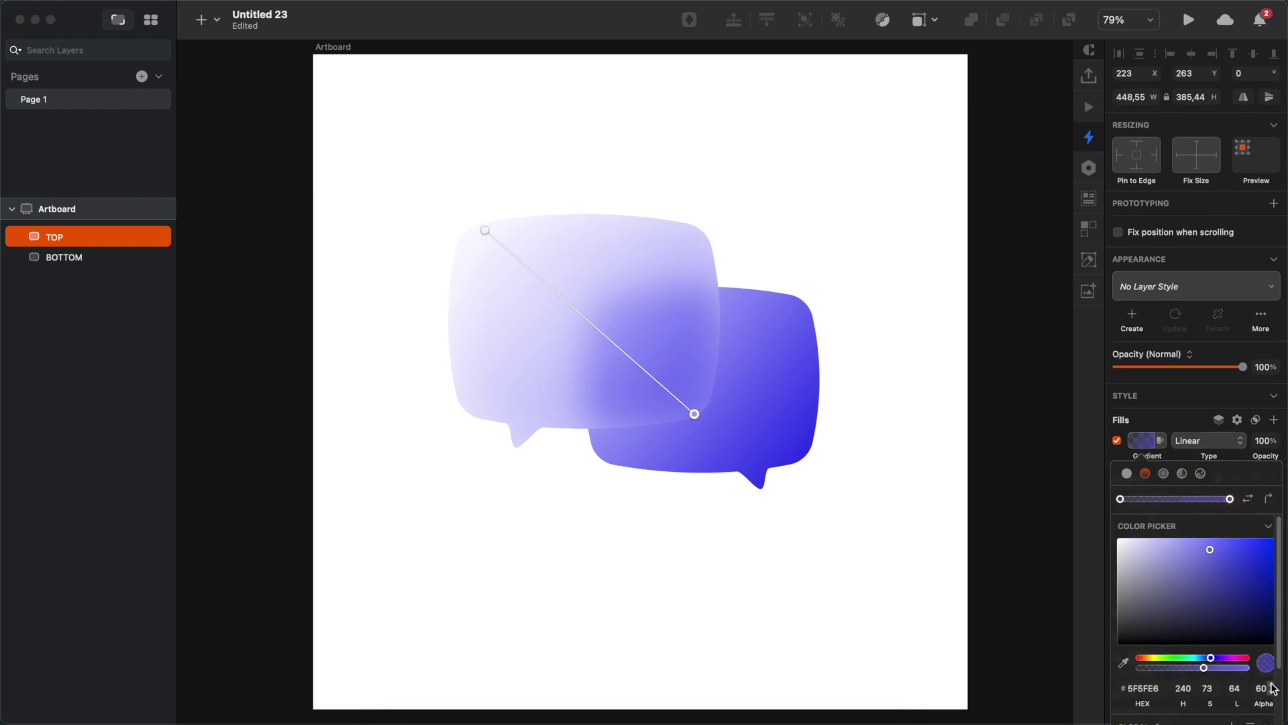
key(Return)
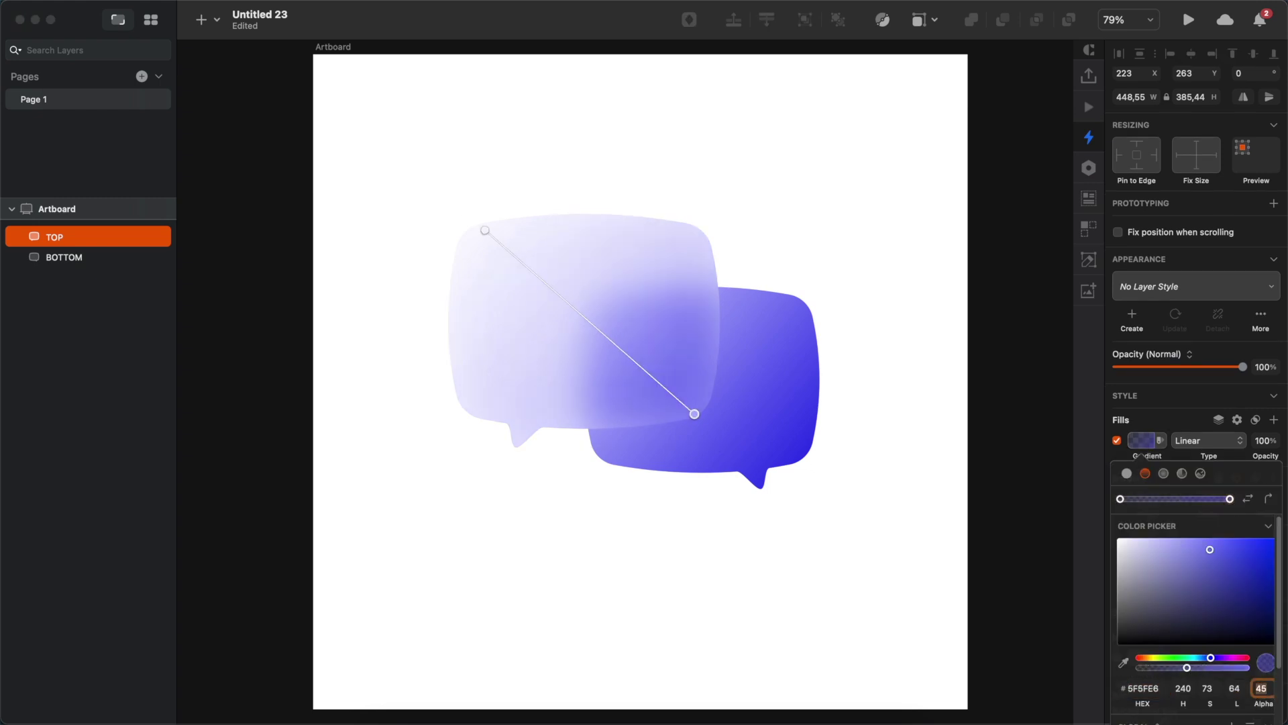
click(874, 575)
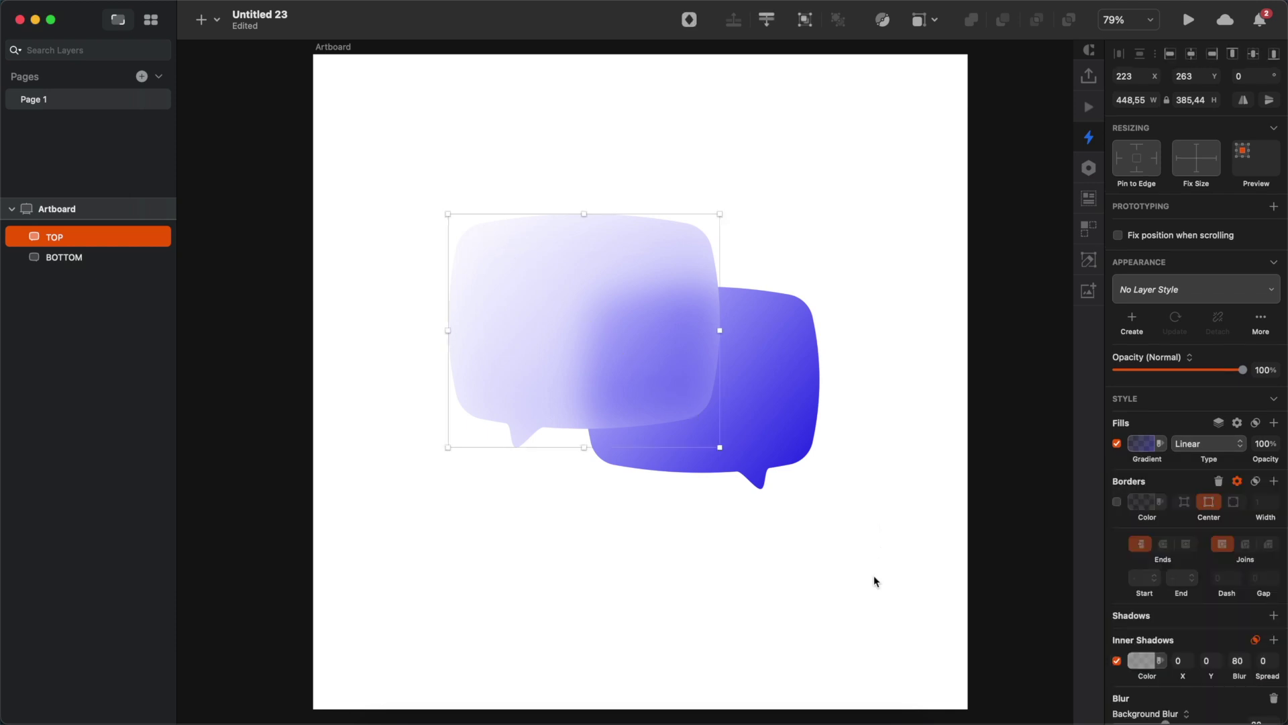
click(874, 575)
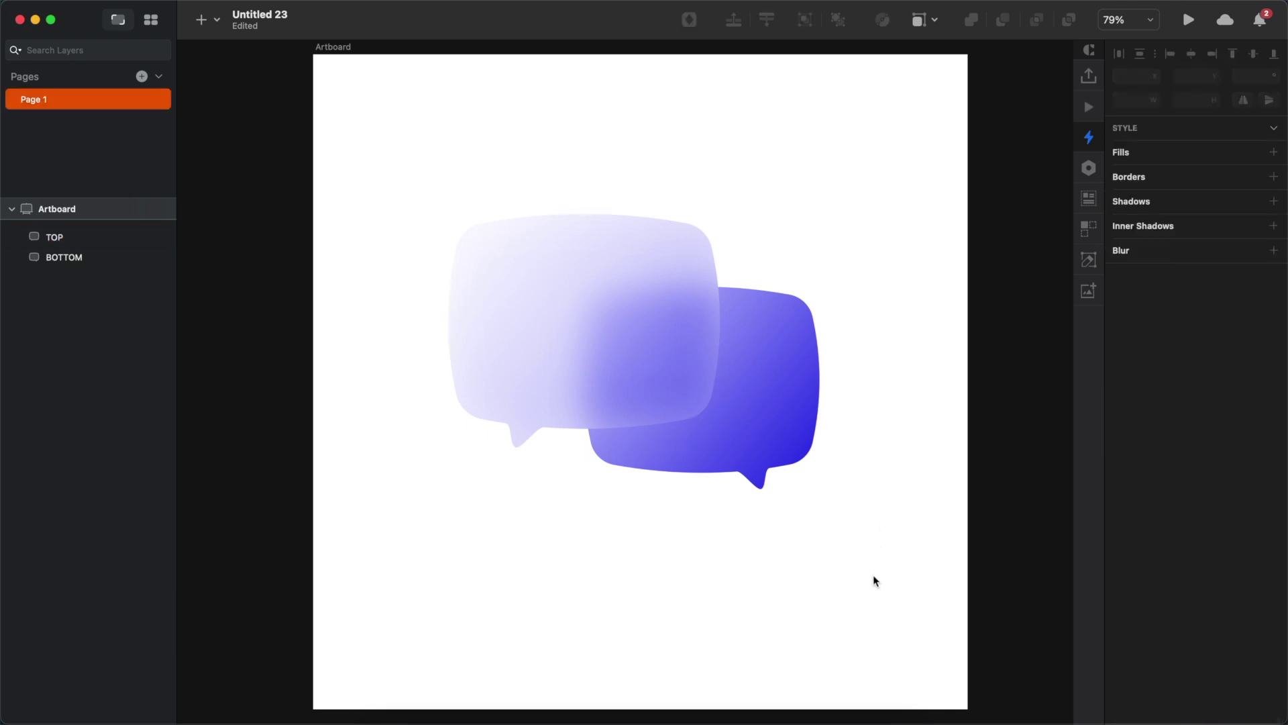
Step: Duplicate the BOTTOM bubble, place the copy beneath it in the layer order and rename the copy Shadow
click(758, 427)
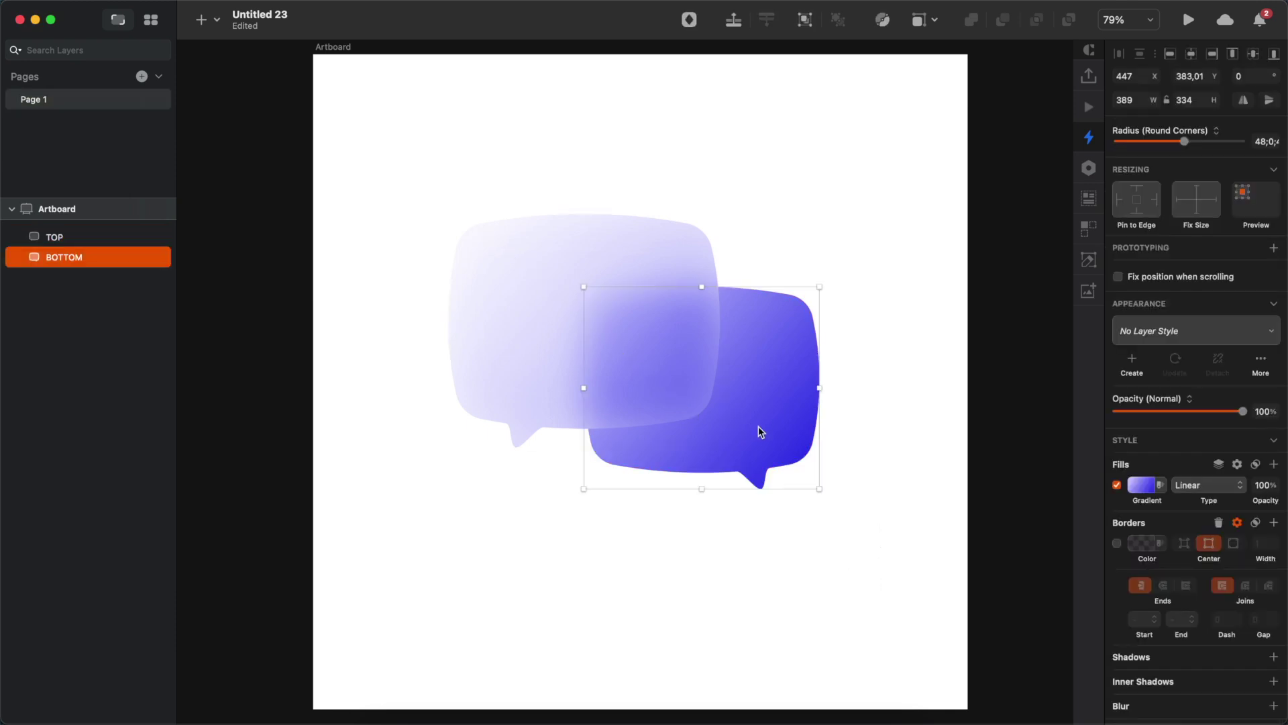
key(super+d)
drag(67, 263, 67, 284)
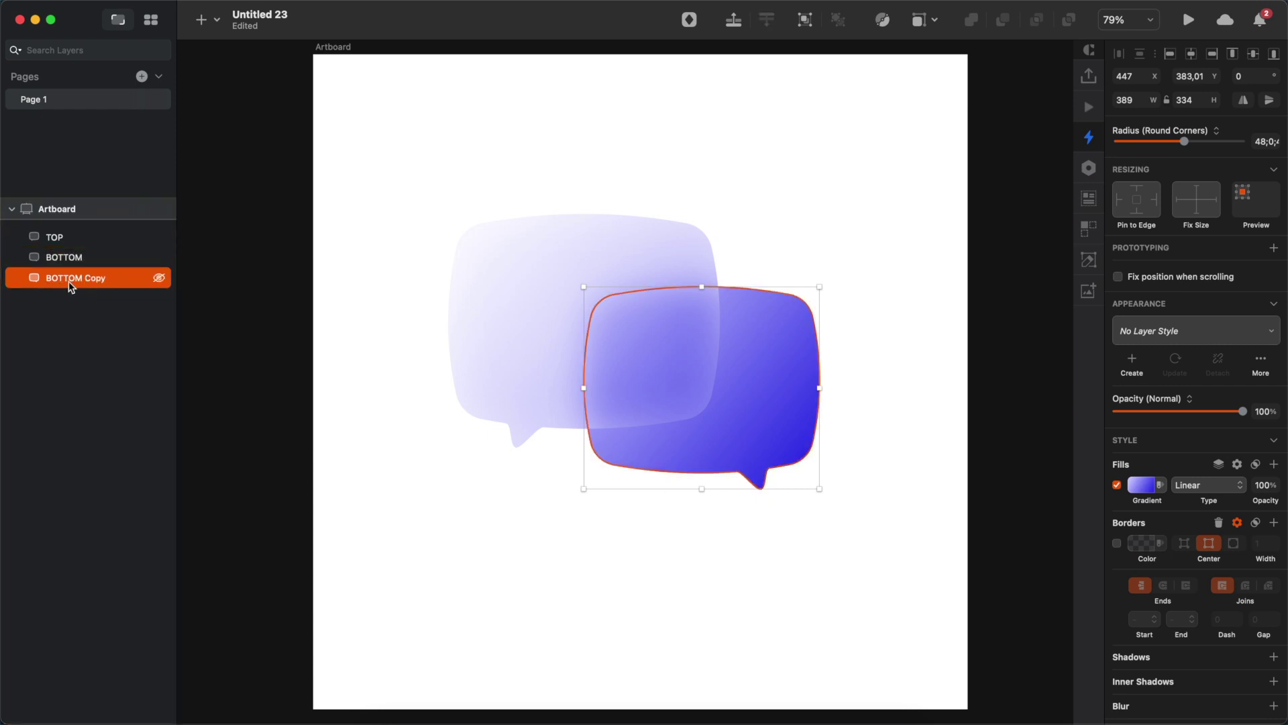
double_click(70, 278)
text(Shadow)
key(Return)
Step: Add a Gaussian Blur of 10 to the Shadow layer, shrink it to 369 × 316 and offset it down and to the right
scroll(1180, 557, down, 2)
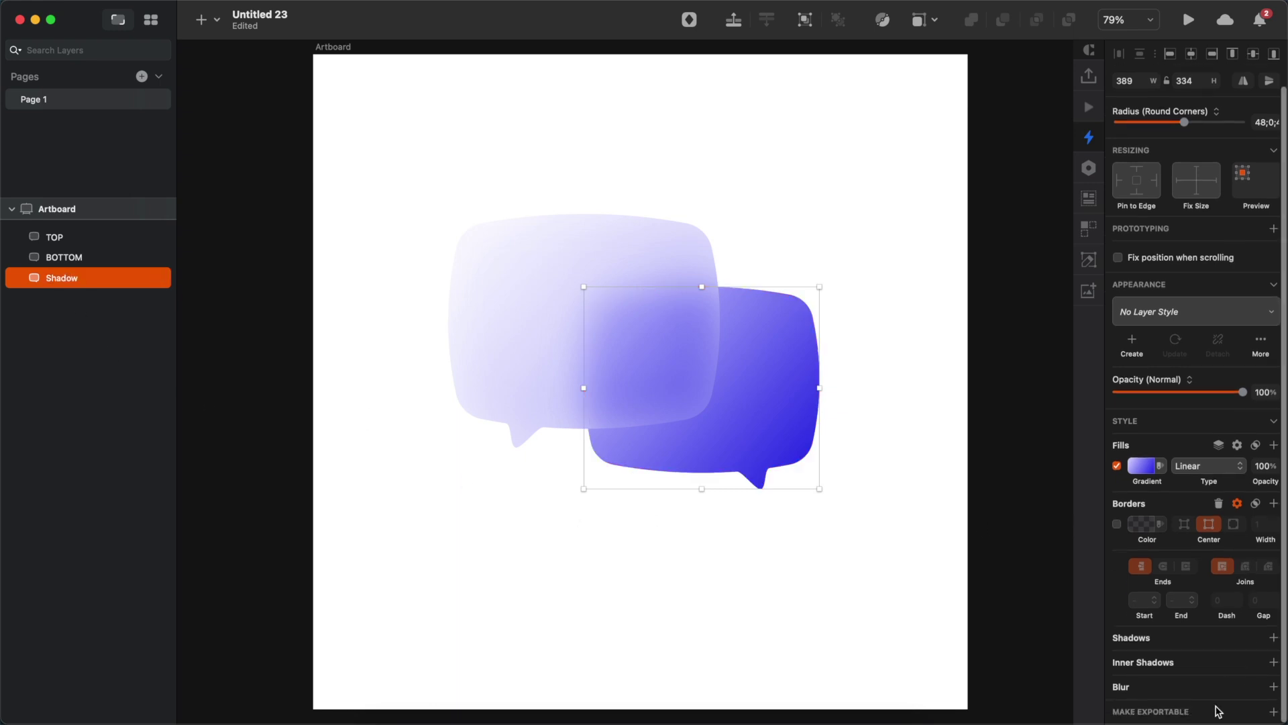
click(1274, 691)
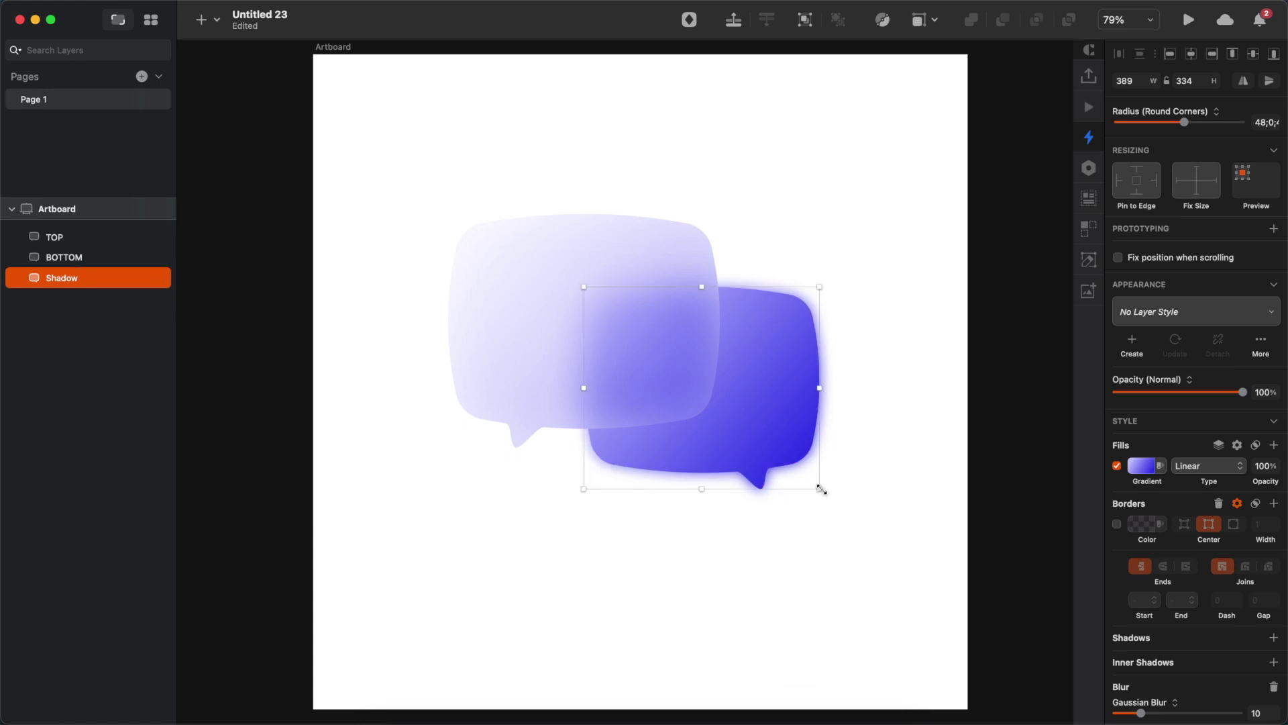
drag(822, 490, 816, 484)
key(shift+Down)
key(shift+Down)
key(shift+Down)
key(shift+Right)
key(shift+Right)
key(shift+Right)
Step: Lower the Shadow layer's opacity to 30% and set its Gaussian Blur to 25
key(3)
key(5)
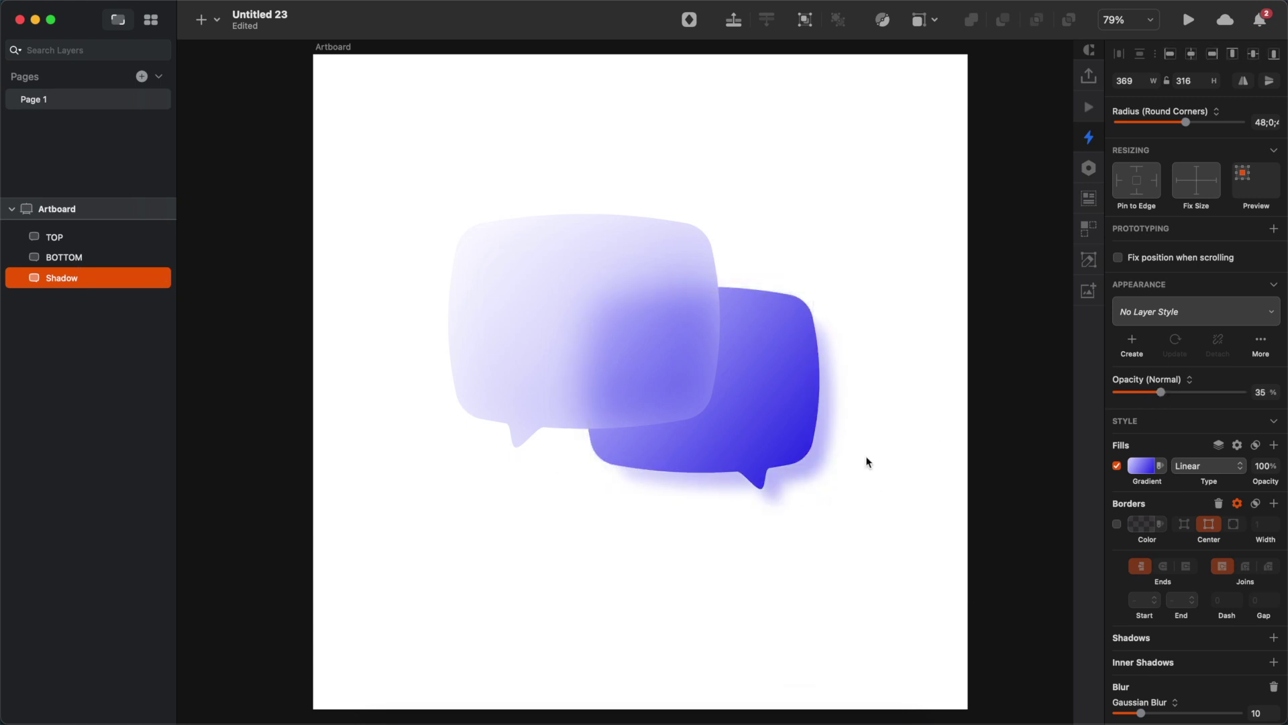
key(3)
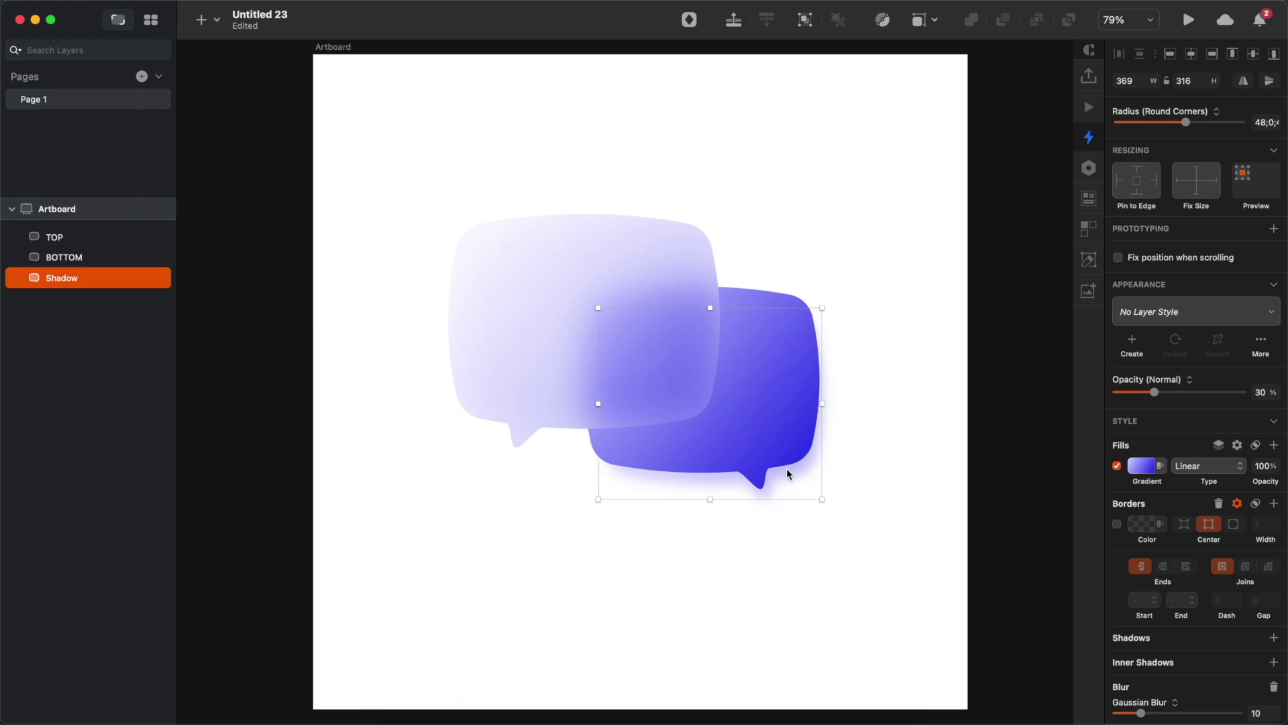
scroll(1250, 607, down, 1)
click(1257, 679)
text(25)
key(Return)
click(918, 473)
click(792, 473)
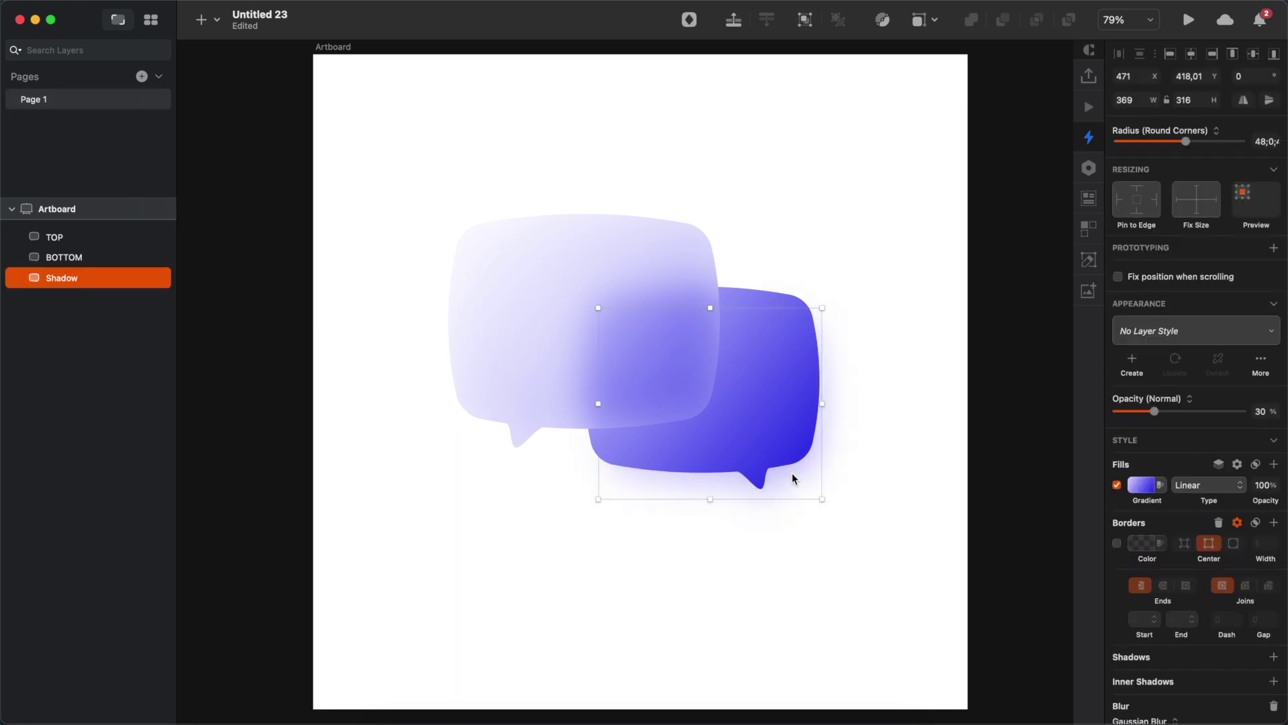
Step: Move the Shadow layer to X 481, Y 428 and set its opacity to 50%
key(shift+Down)
key(shift+Right)
key(6)
key(5)
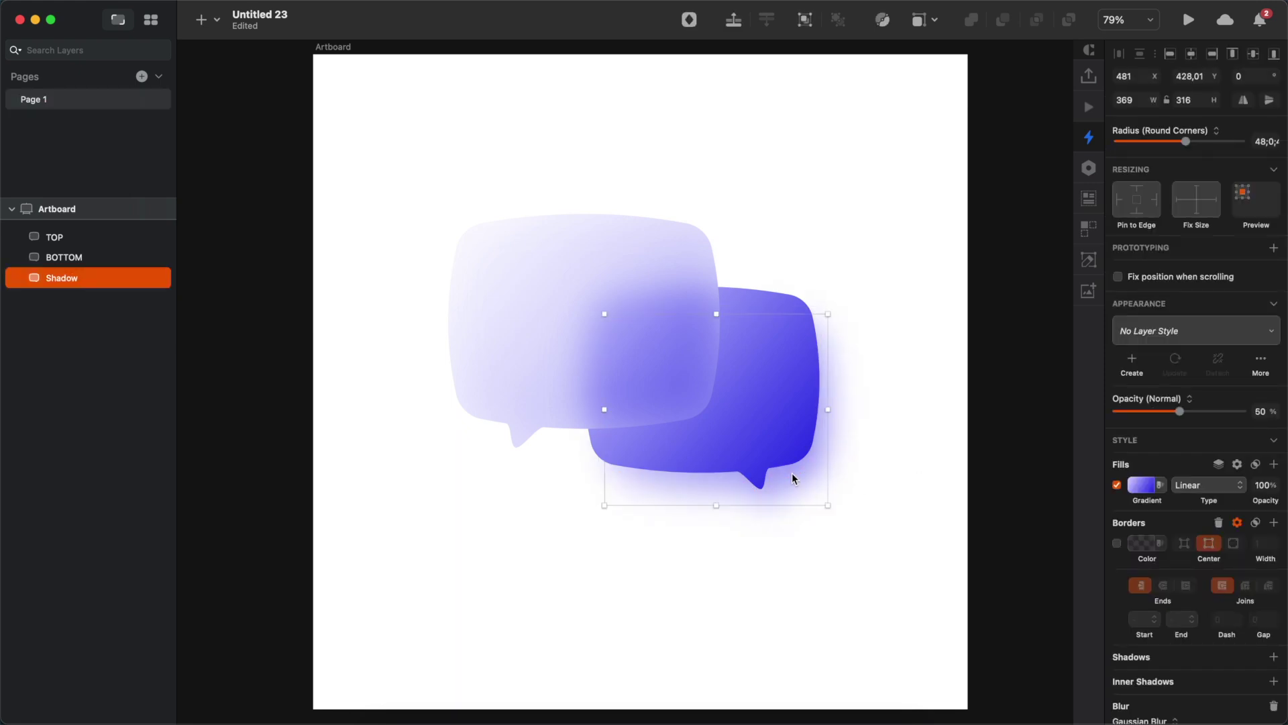
Step: Duplicate the TOP bubble, place the copy directly beneath it in the layer order and rename it TOP Shadow
click(664, 392)
key(super+d)
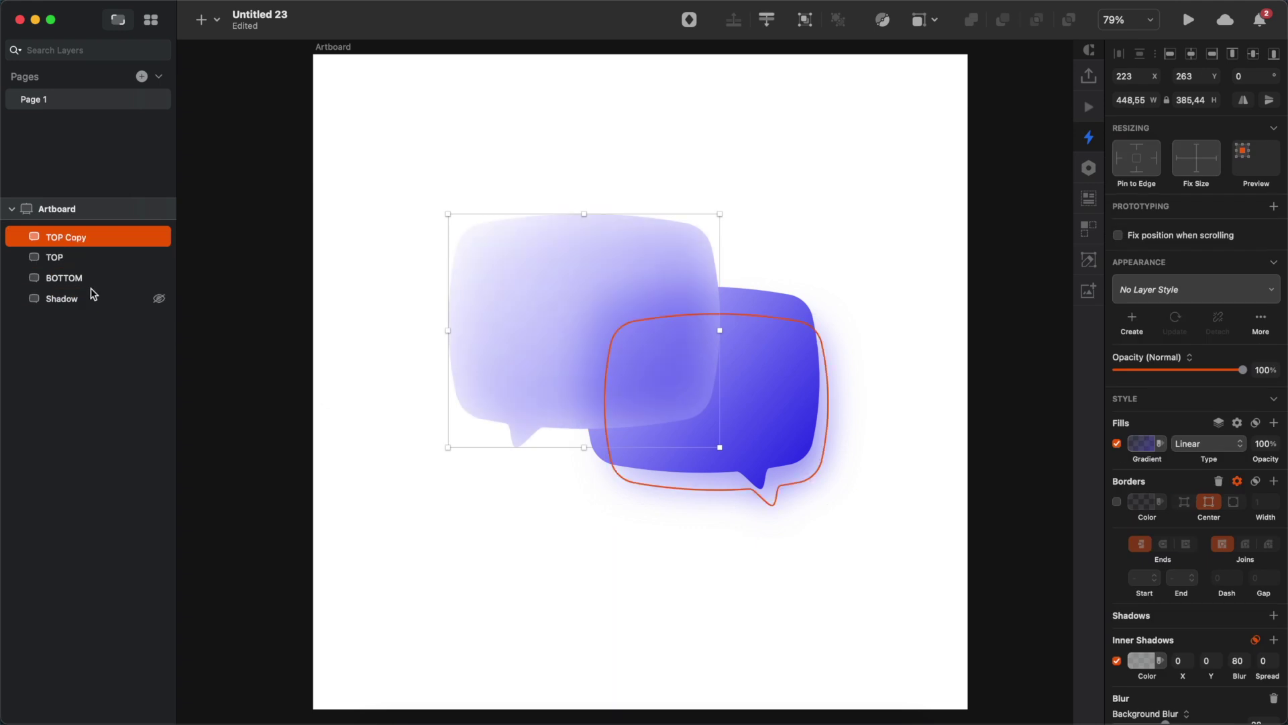
drag(76, 249, 77, 266)
double_click(75, 258)
text(Shadow)
key(Return)
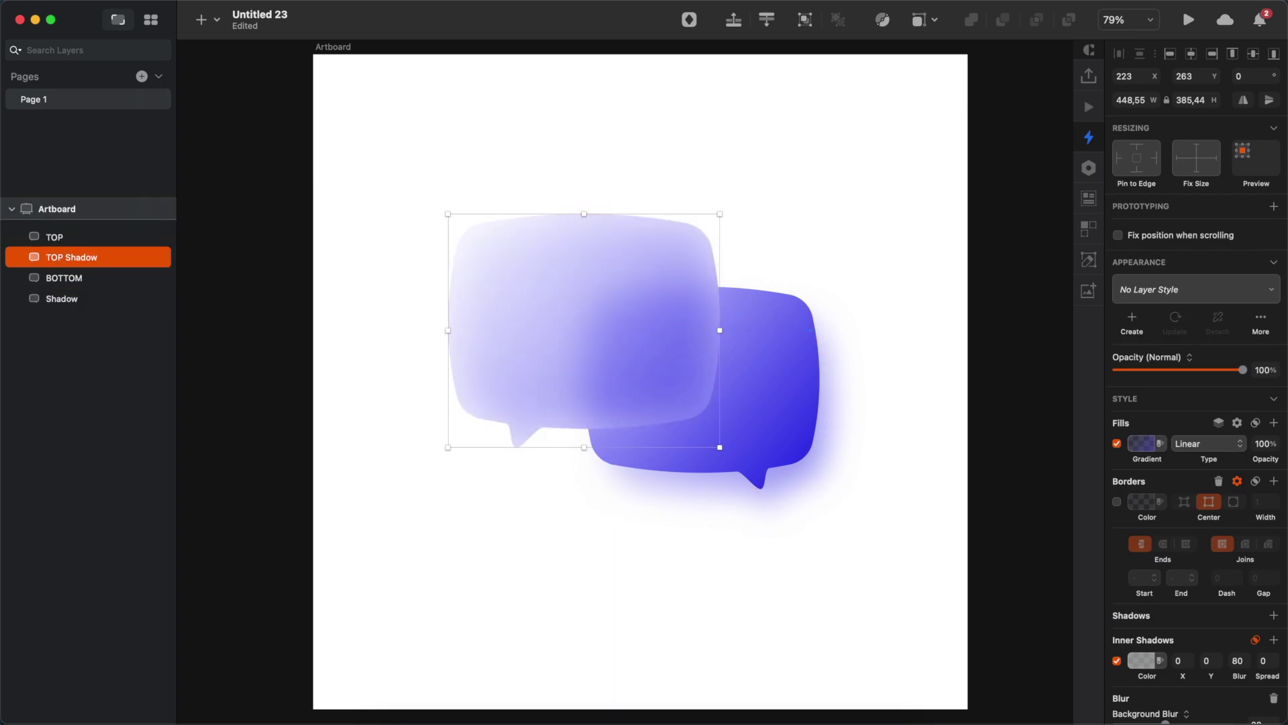
Step: Mask the TOP Shadow layer with the BOTTOM bubble and move the masked layer to X 273, Y 313
shift+click(70, 280)
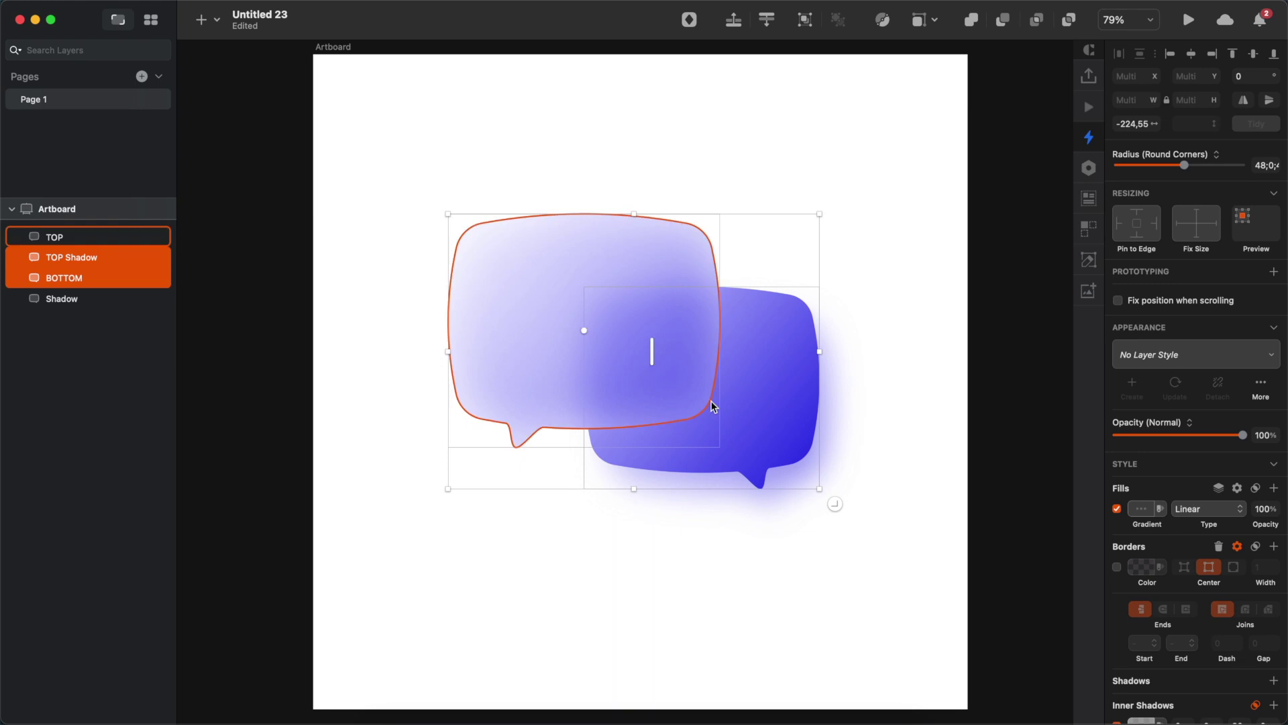
click(930, 22)
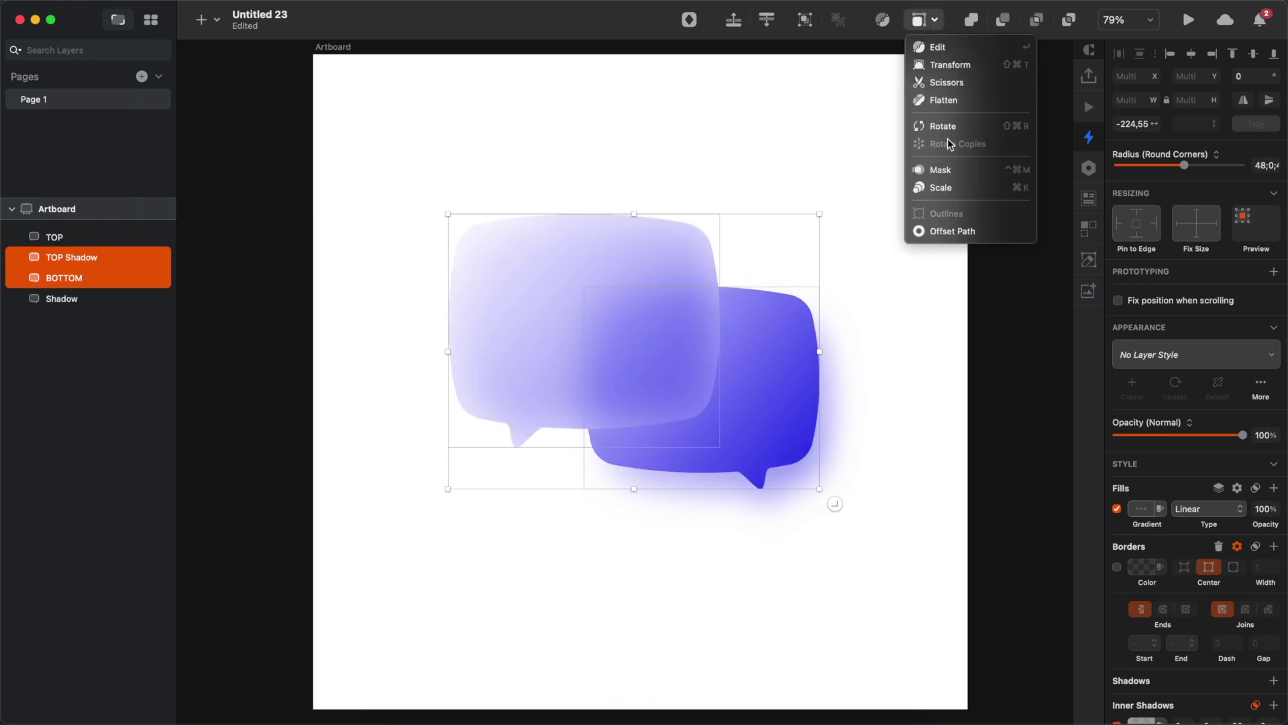
click(950, 173)
click(20, 258)
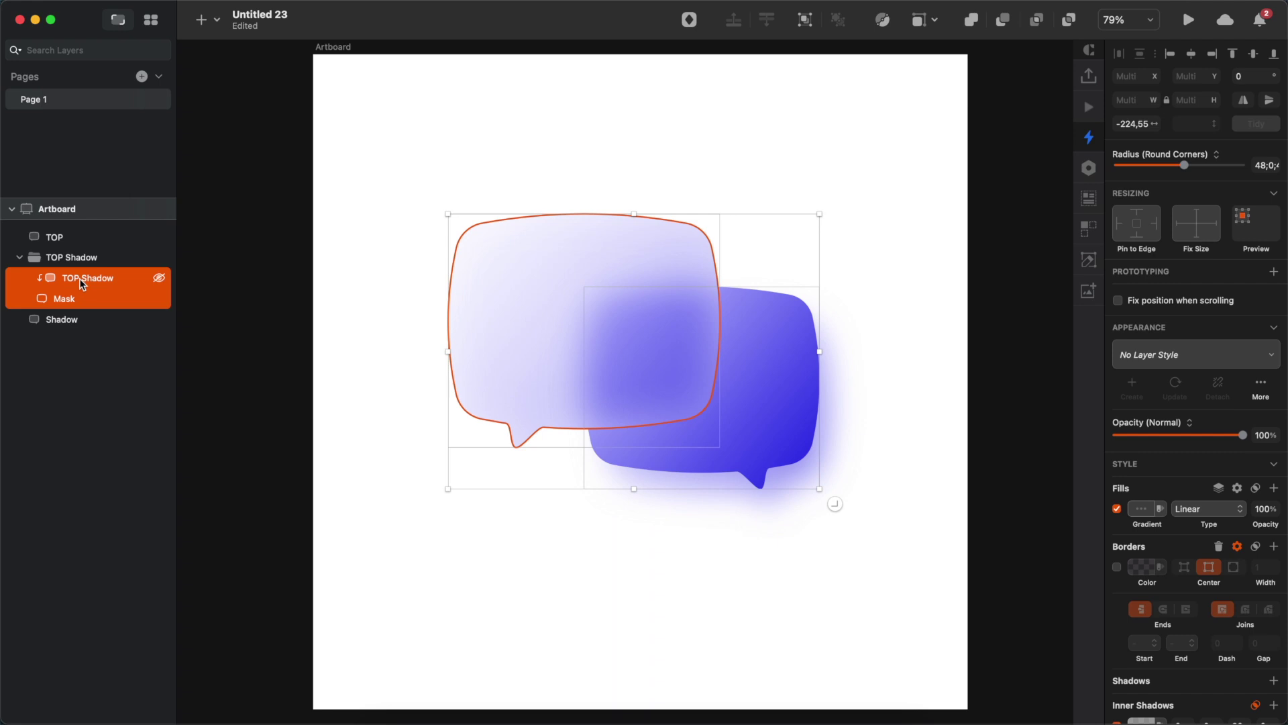
key(Escape)
click(84, 280)
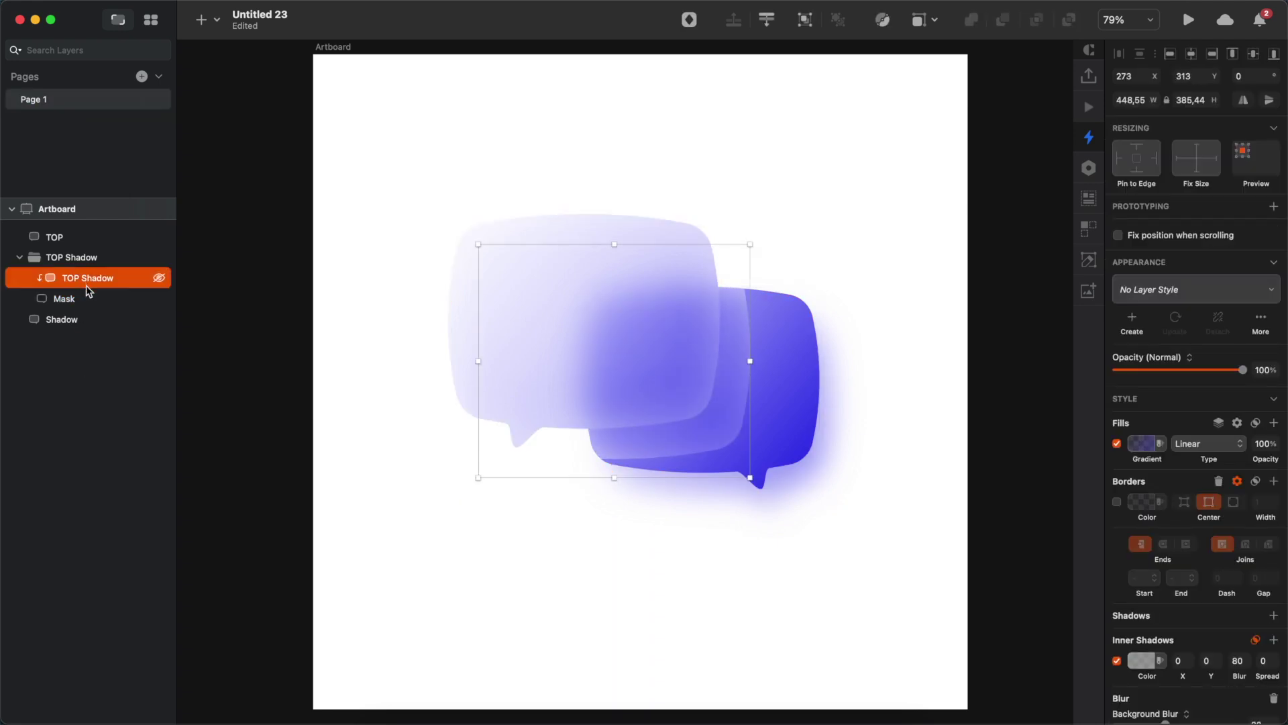
Step: Change the masked TOP Shadow's fill to the solid blue 3131C6 sampled from the back bubble, at 30 alpha
click(1143, 444)
click(1127, 473)
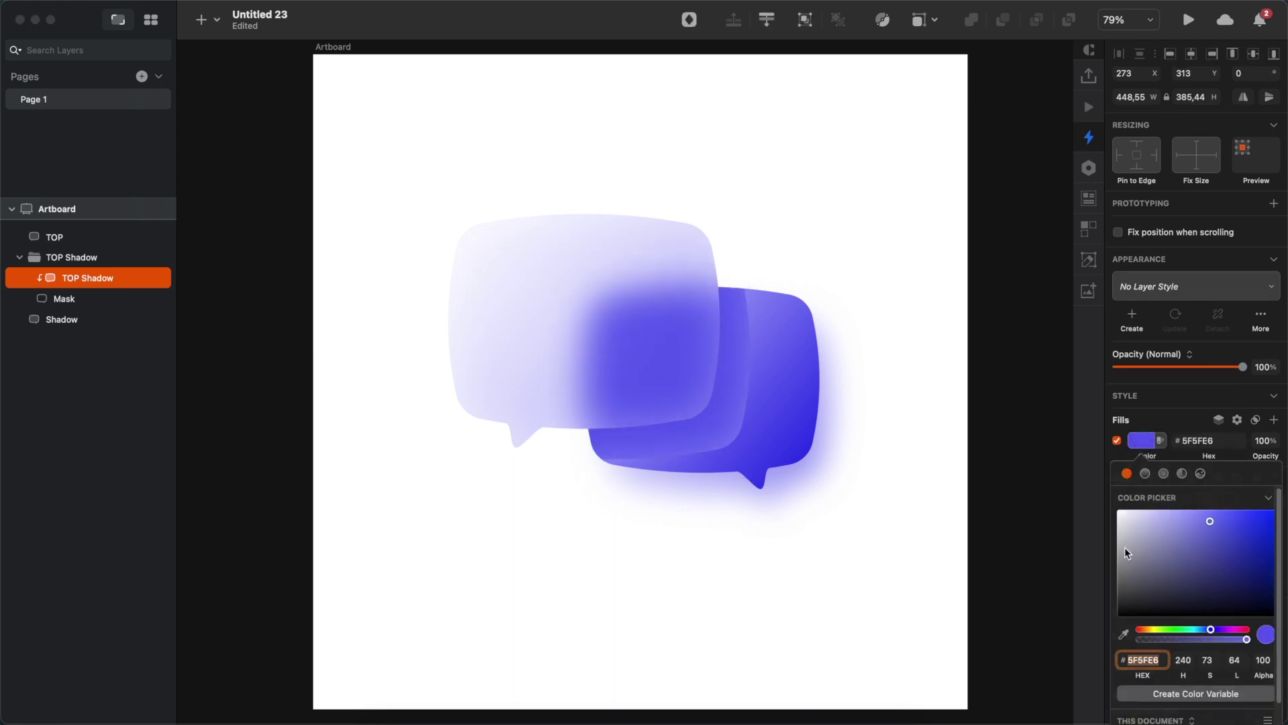
click(1125, 636)
click(765, 441)
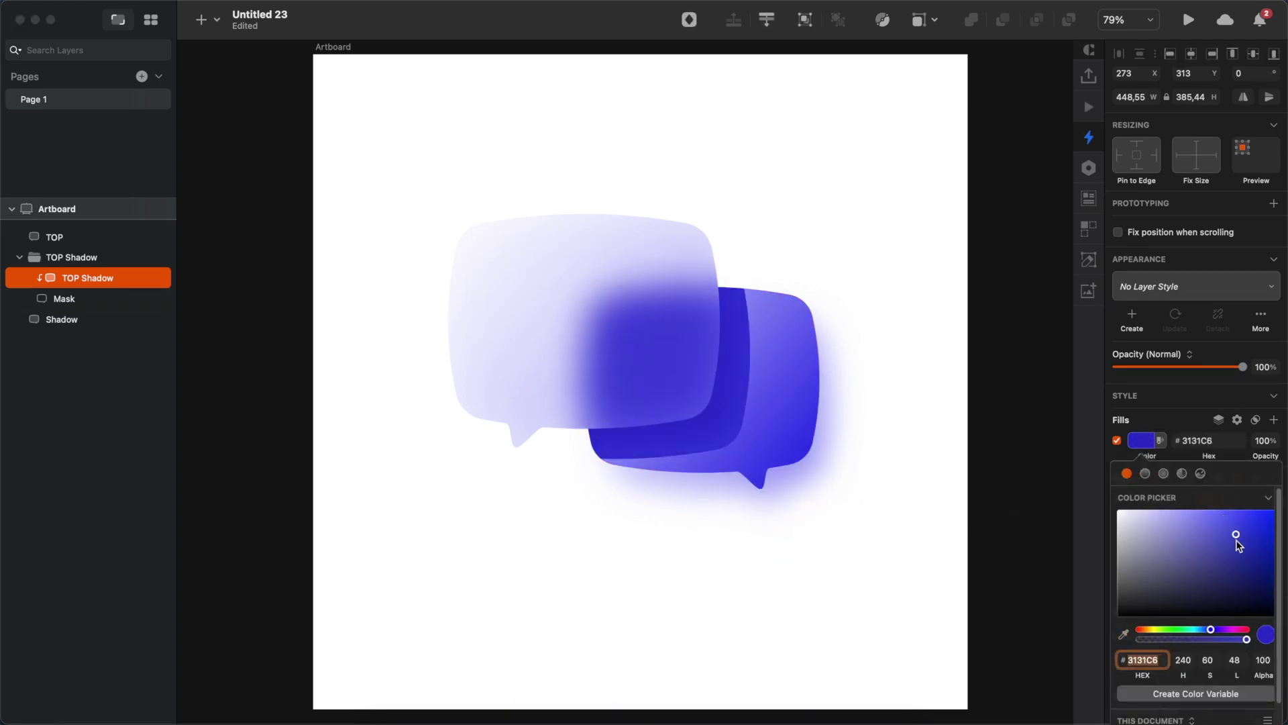
click(1262, 662)
text(30)
click(1166, 418)
Step: Turn off the TOP Shadow's inner shadow and replace its Background Blur with a Gaussian Blur
scroll(1184, 523, down, 3)
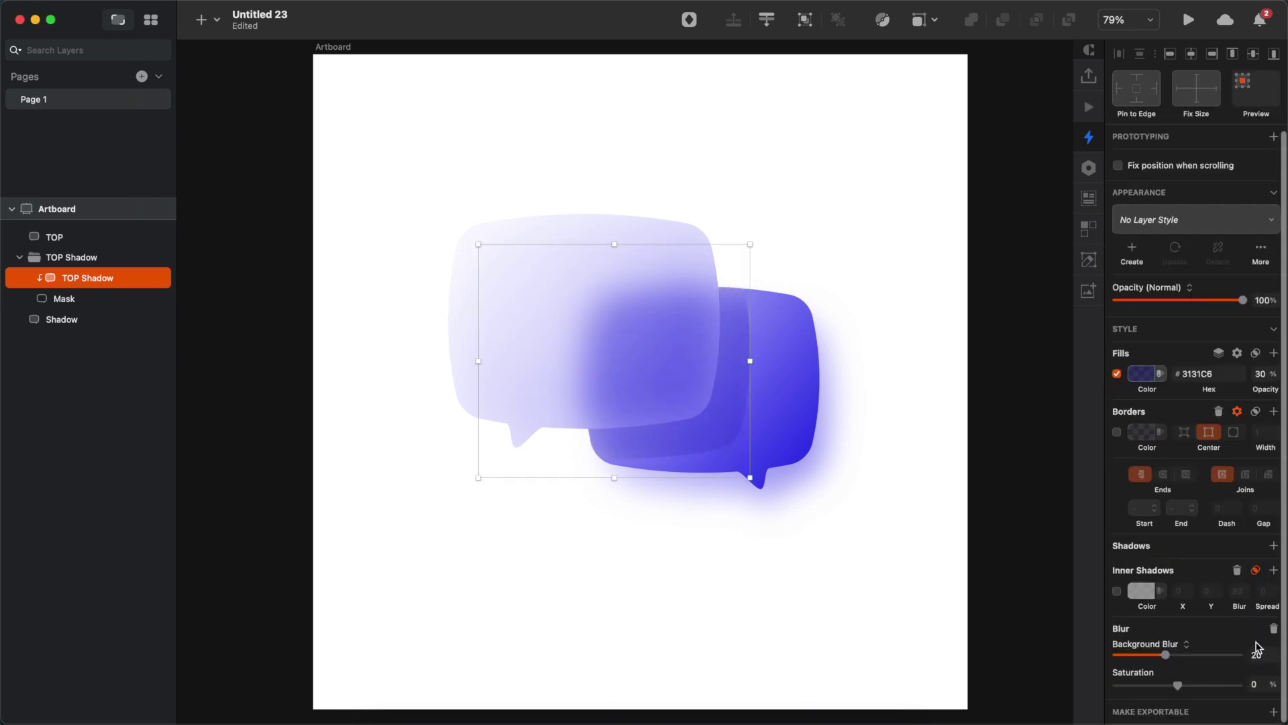
click(1273, 629)
click(1274, 685)
scroll(1210, 617, down, 3)
click(1167, 644)
click(1154, 586)
Step: Darken the TOP Shadow's fill to 1F1F98, keeping 30 alpha
click(1141, 398)
drag(1238, 491, 1245, 512)
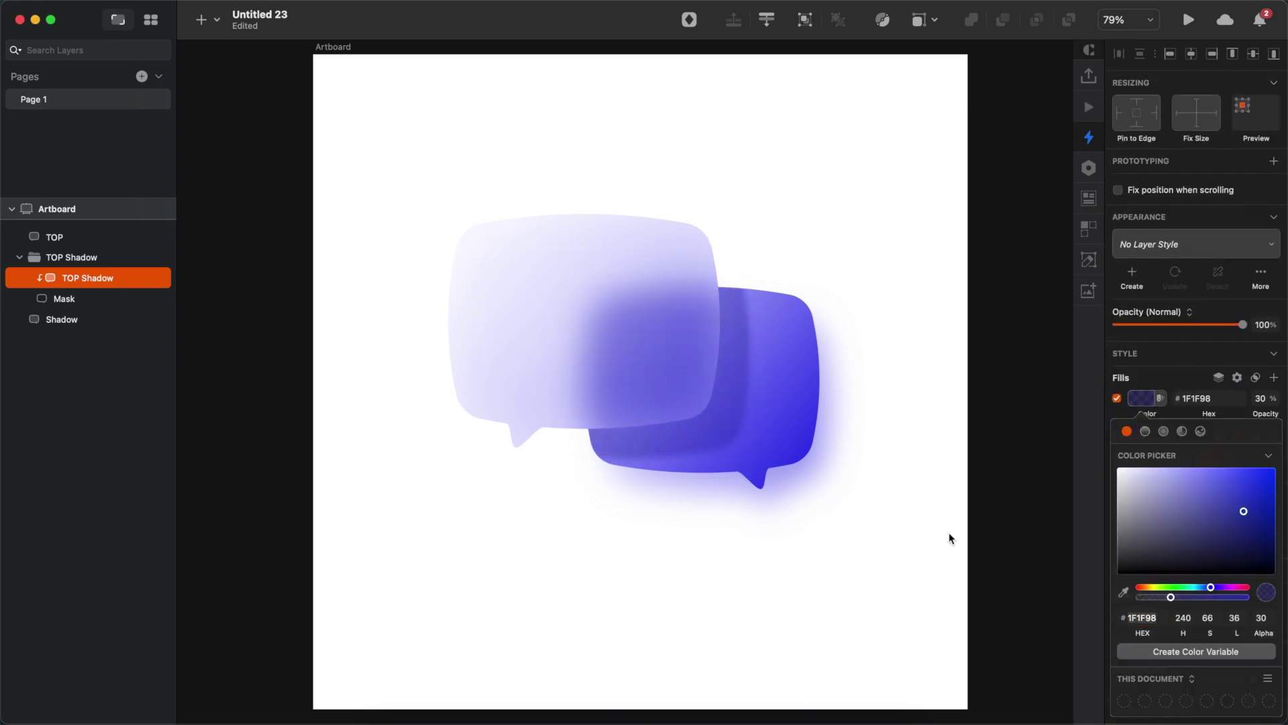
click(1141, 398)
Step: Increase the TOP Shadow's Gaussian Blur, shift it slightly up and to the left, and deselect it
drag(1129, 679, 1158, 679)
scroll(1158, 675, up, 3)
drag(732, 424, 727, 417)
key(Escape)
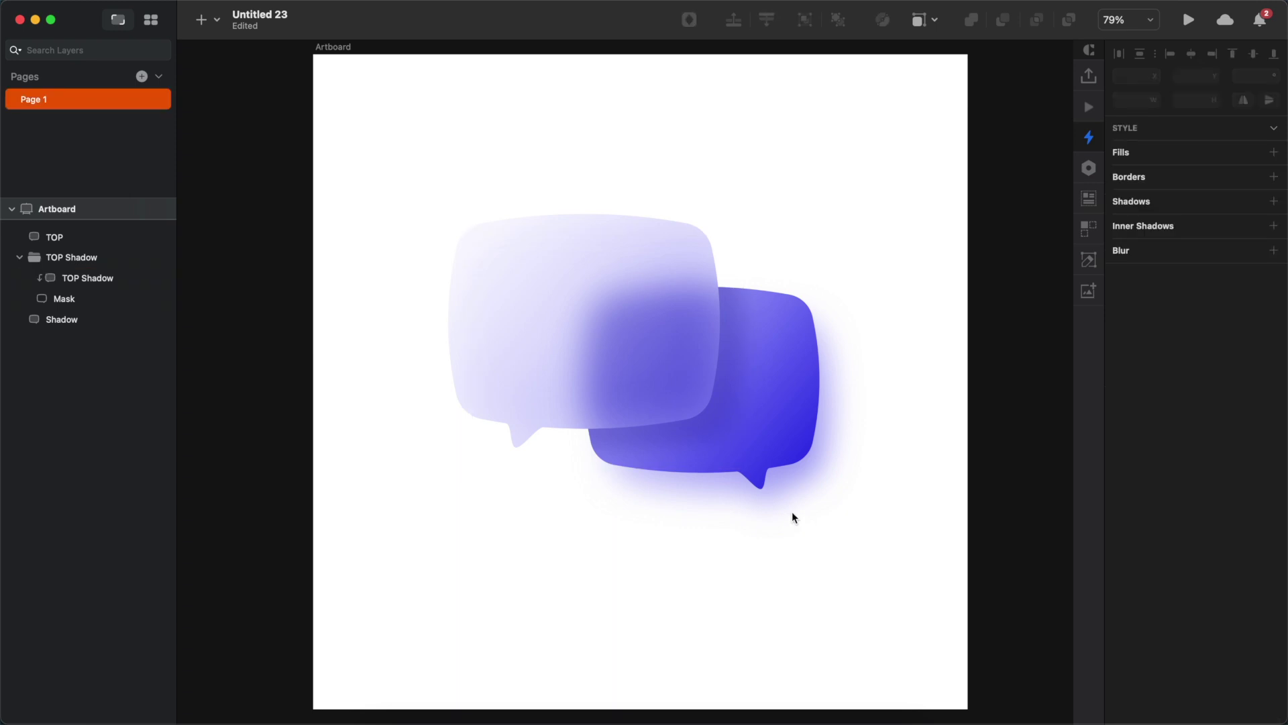
Step: Draw a 35 × 35 circle inside the TOP bubble and move it to X 357, Y 421
key(o)
drag(523, 309, 546, 330)
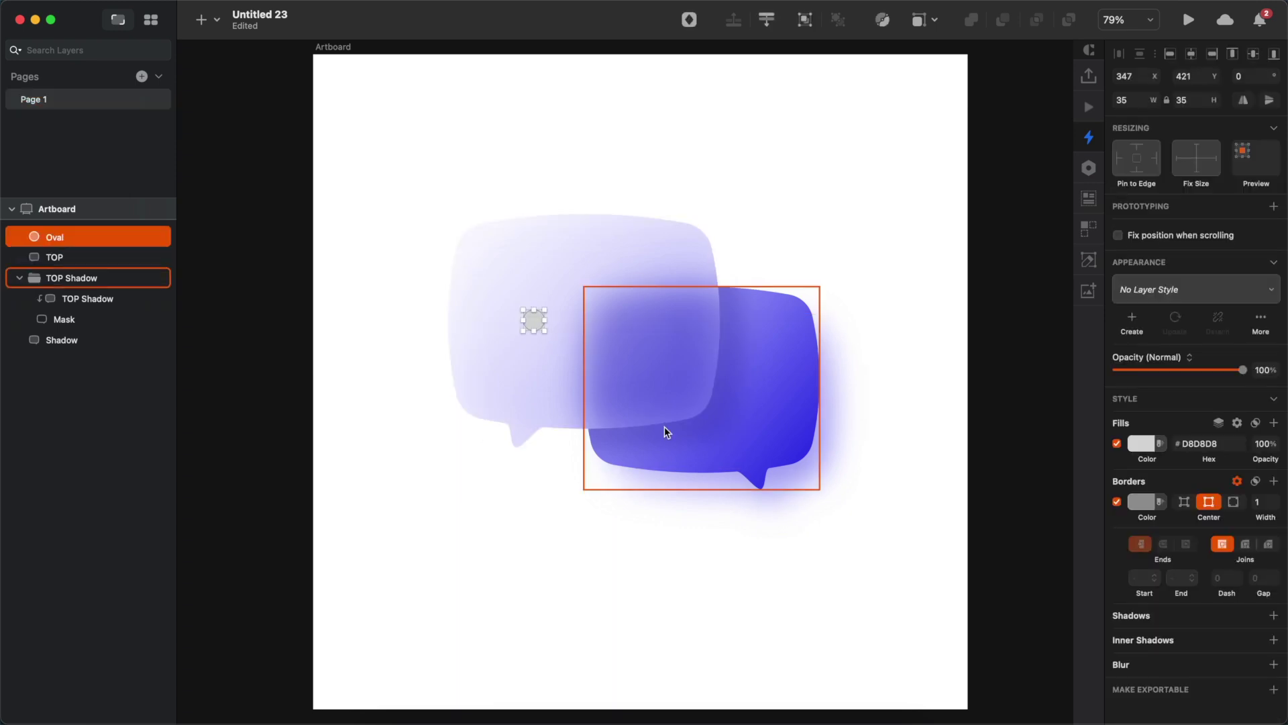
key(shift+Right)
Step: Duplicate the circle twice at 60 px intervals to its right, placing the copies at X 417 and X 477
key(super+d)
key(shift+Right)
key(shift+Right)
key(shift+Right)
key(shift+Right)
key(shift+Right)
key(shift+Right)
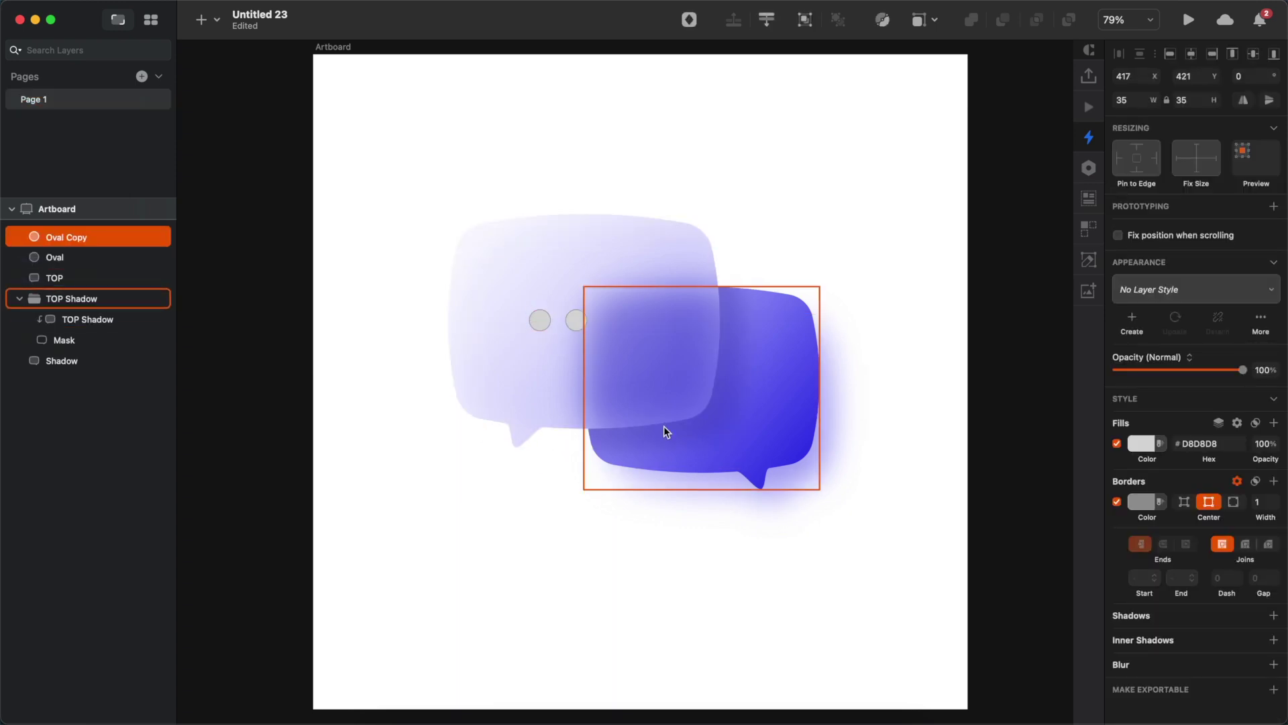
key(super+d)
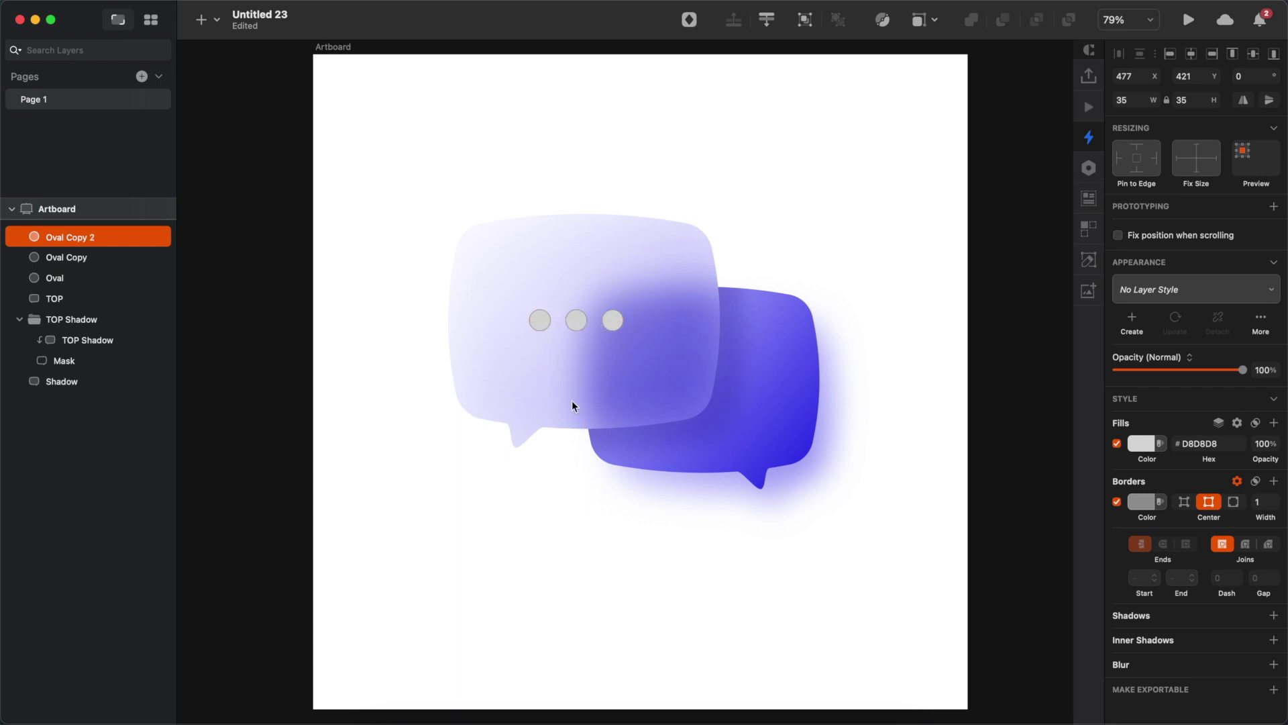
Step: Turn off the border of all three circles and fill them with white, FFFFFF
click(575, 324)
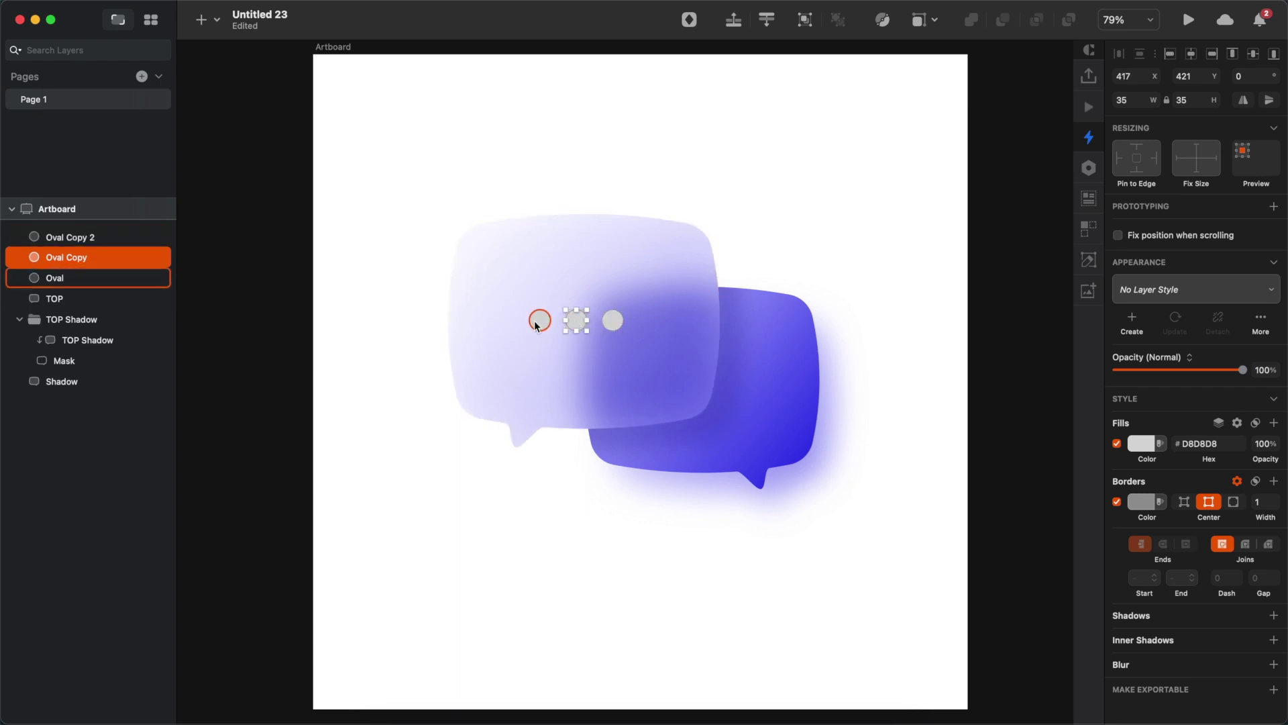
shift+click(612, 323)
shift+click(536, 326)
click(1117, 525)
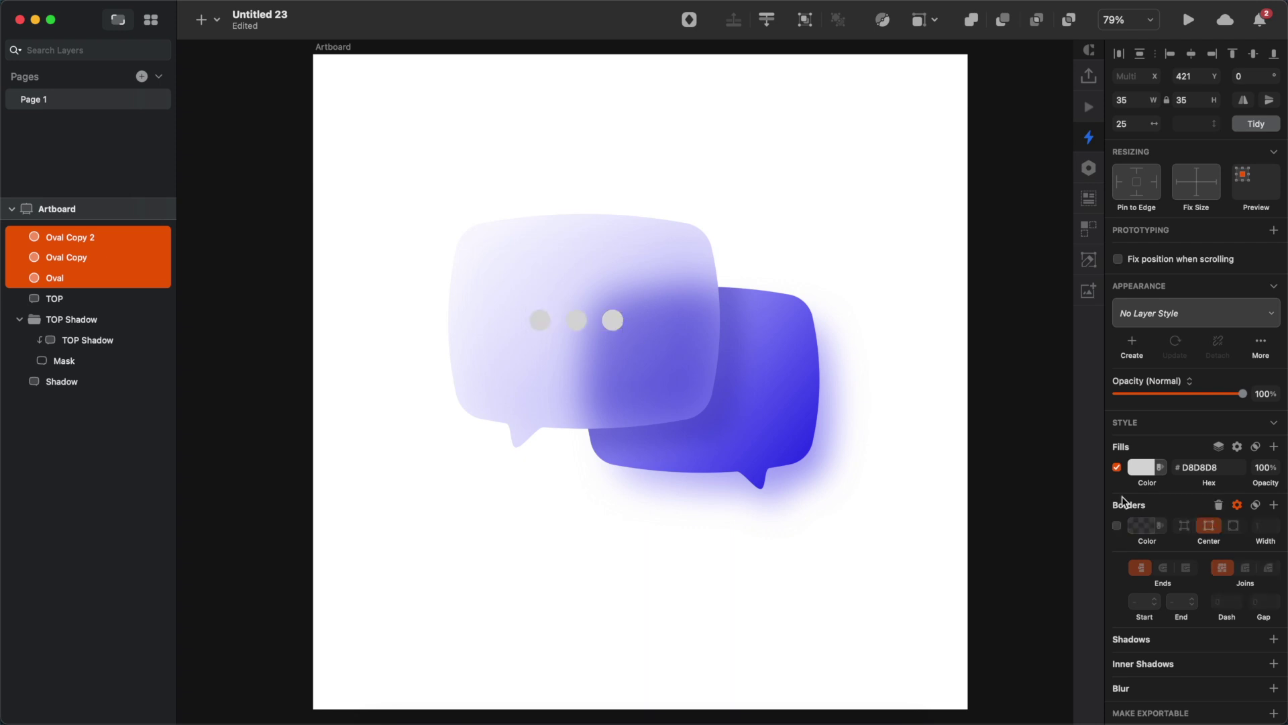
click(1147, 467)
drag(1129, 514, 1118, 510)
Step: Unite the three circles into one combined shape and move it to X 370, Y 428
click(615, 321)
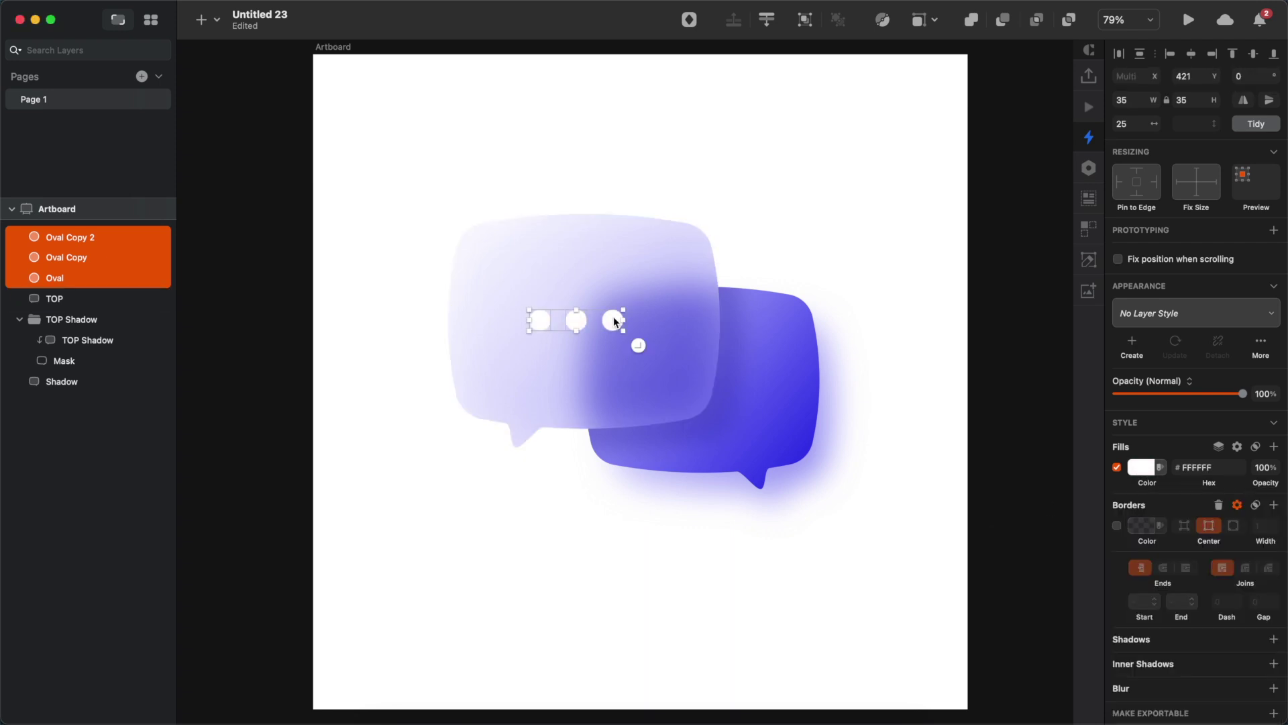
click(971, 20)
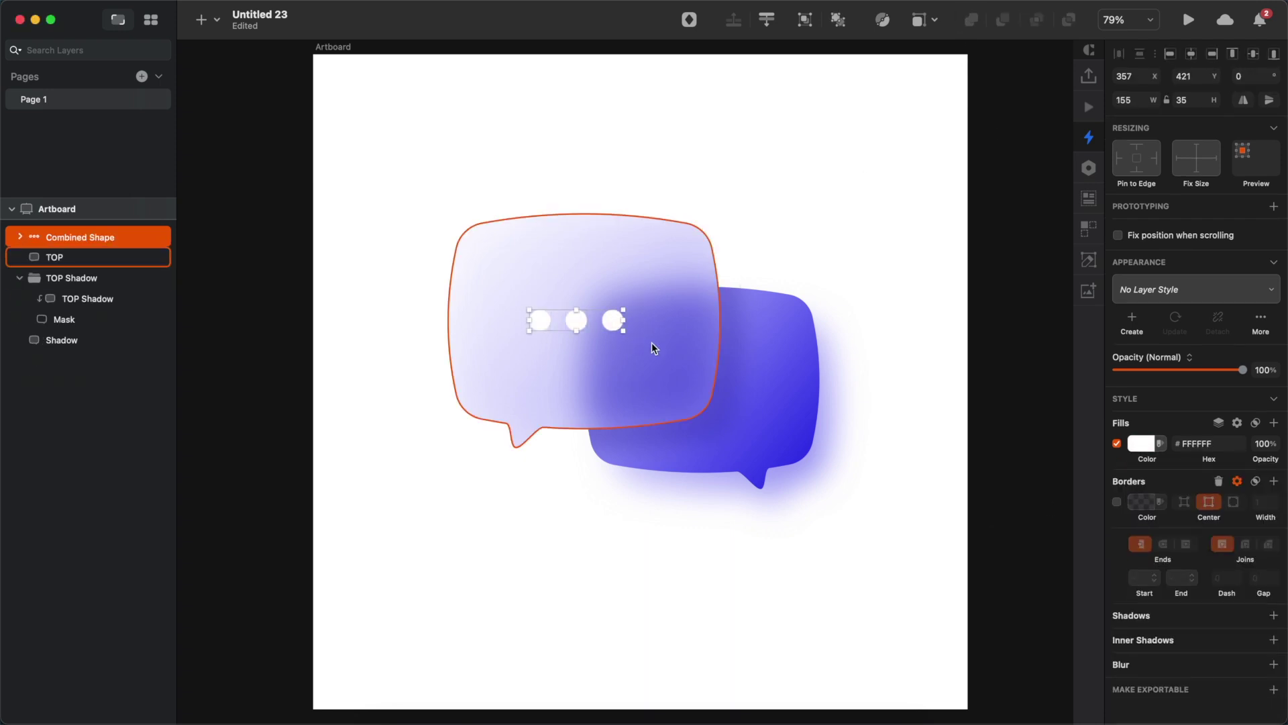
drag(609, 322, 618, 327)
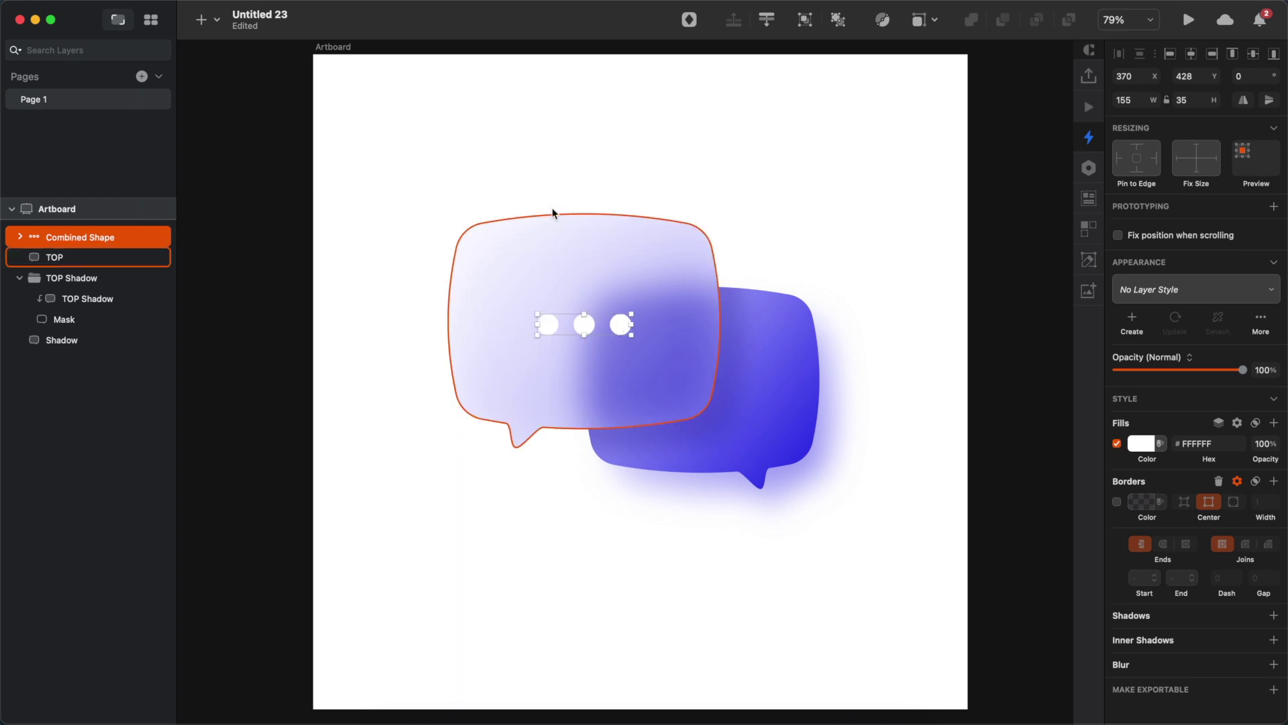
Step: Draw a spacer rectangle of about 103 × 165 from the TOP bubble's upper edge to the dots and place a copy below, reaching its lower edge
key(r)
mouse_move(558, 214)
mouse_down()
mouse_move(595, 253)
mouse_move(621, 325)
mouse_up()
key(super+d)
drag(594, 276, 600, 394)
Step: Move the three dots up to Y 424, centred between the two spacer rectangles, and delete both spacers
scroll(562, 421, up, 5)
click(581, 324)
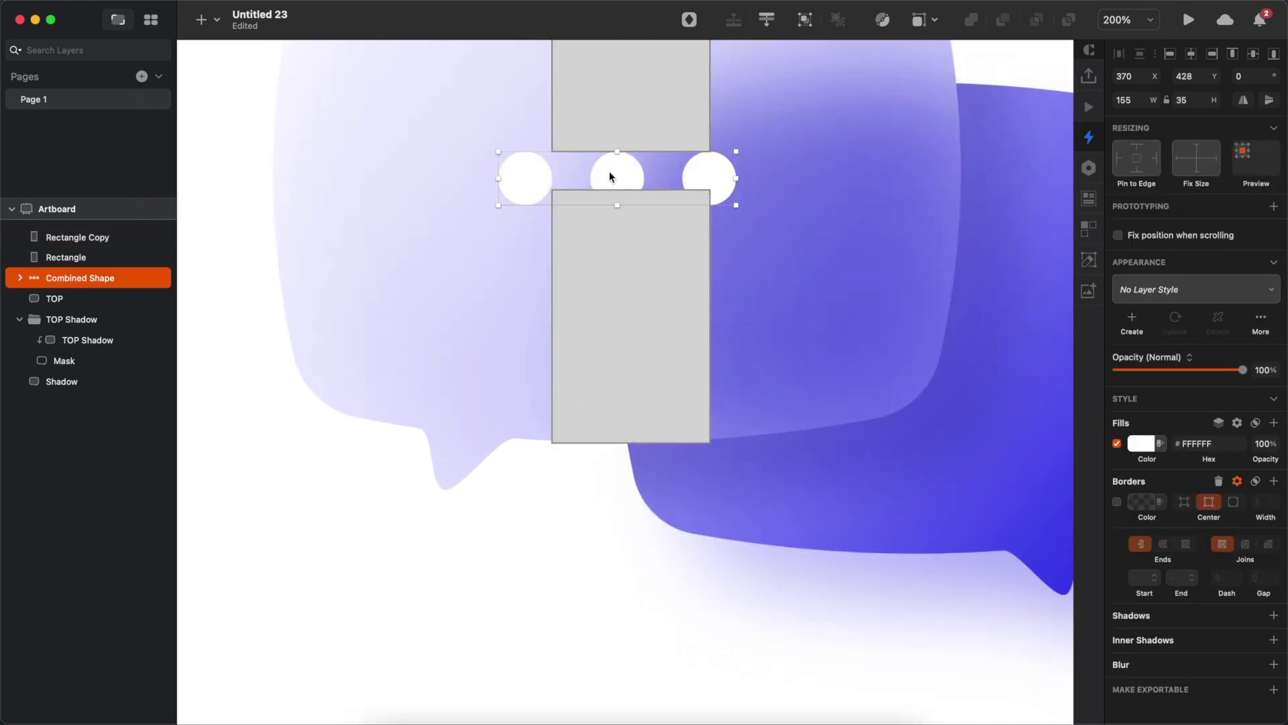
scroll(609, 171, down, 3)
click(617, 228)
shift+click(616, 131)
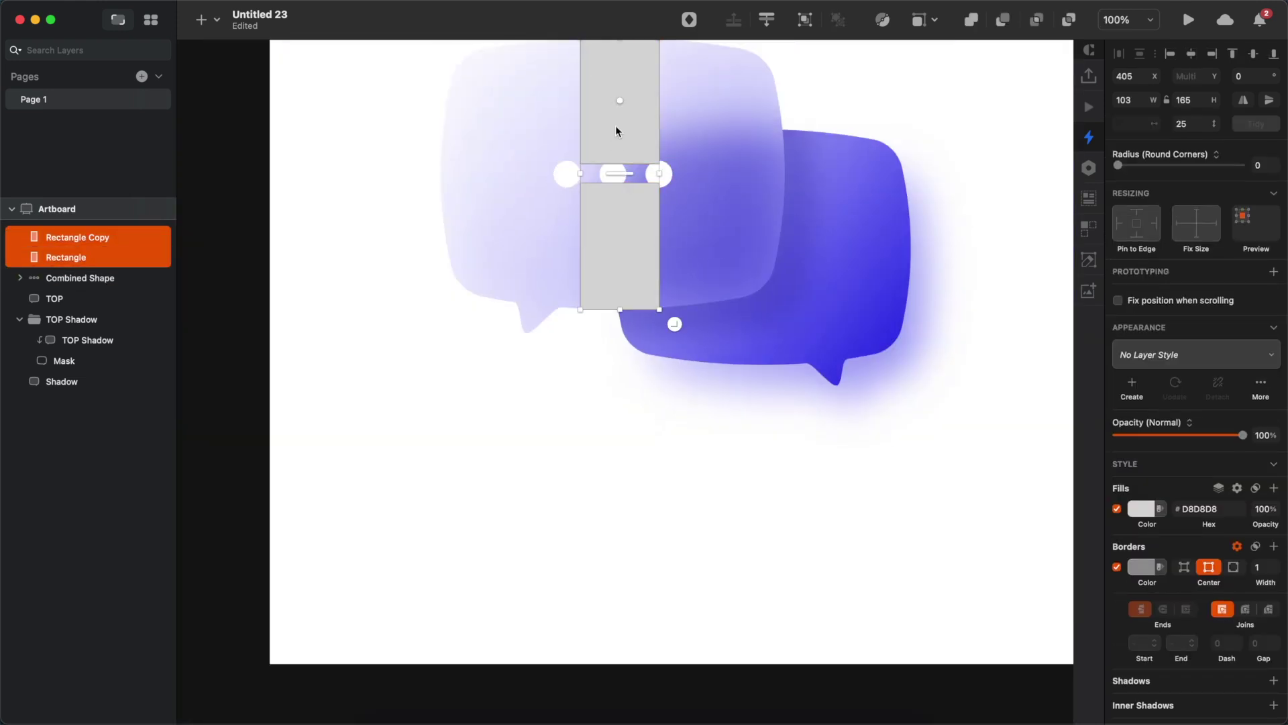
key(BackSpace)
Step: Add a shadow to the three dots, sampling its colour from the overlapping bubbles and darkening it to 3E3EBA
scroll(675, 342, up, 3)
click(657, 222)
click(1274, 615)
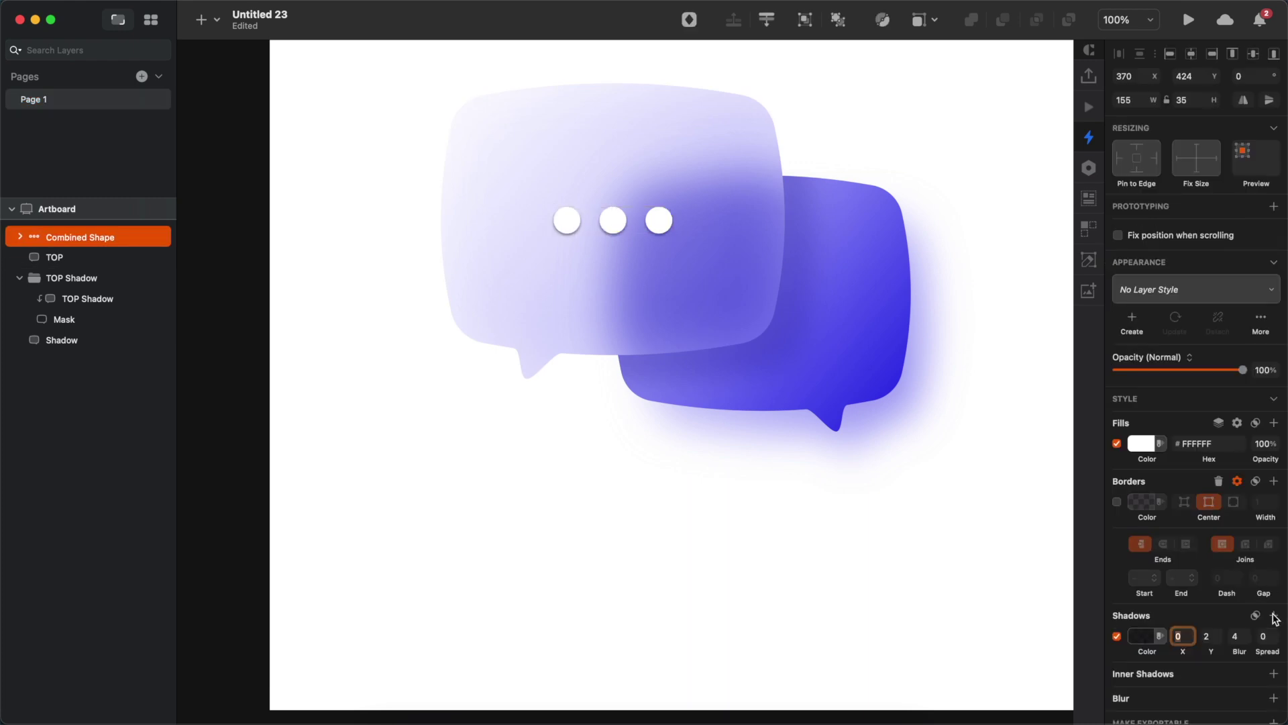
click(1145, 648)
click(1124, 608)
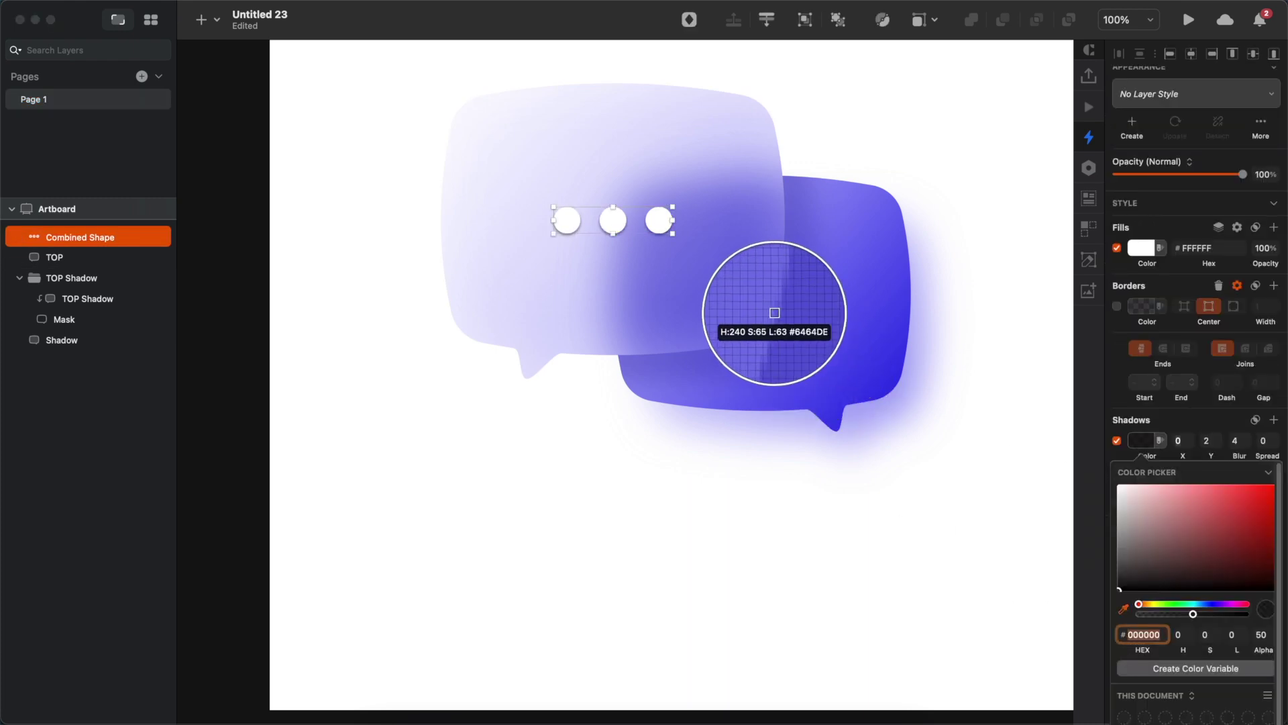
click(775, 314)
click(1222, 514)
Step: Set the dots' shadow to Y offset 8 and blur 16, with its colour alpha at about 37
click(1217, 441)
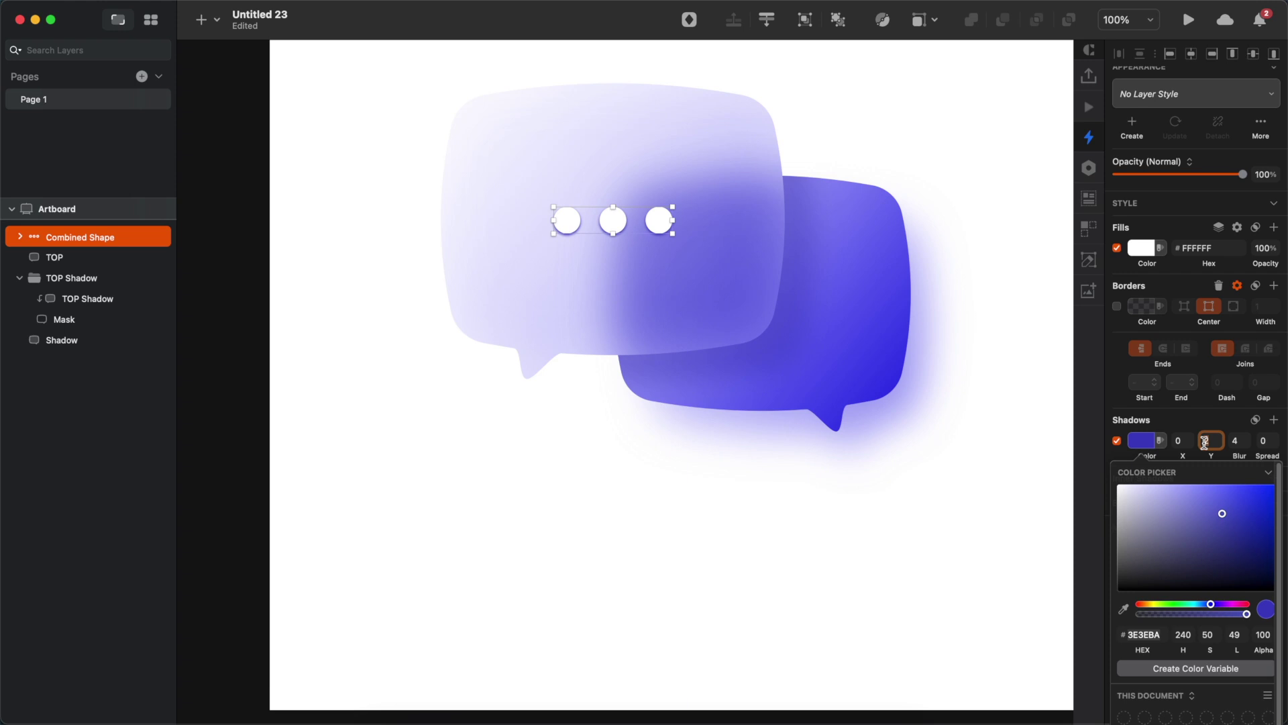
text(8)
key(Tab)
text(16)
key(Return)
click(1187, 614)
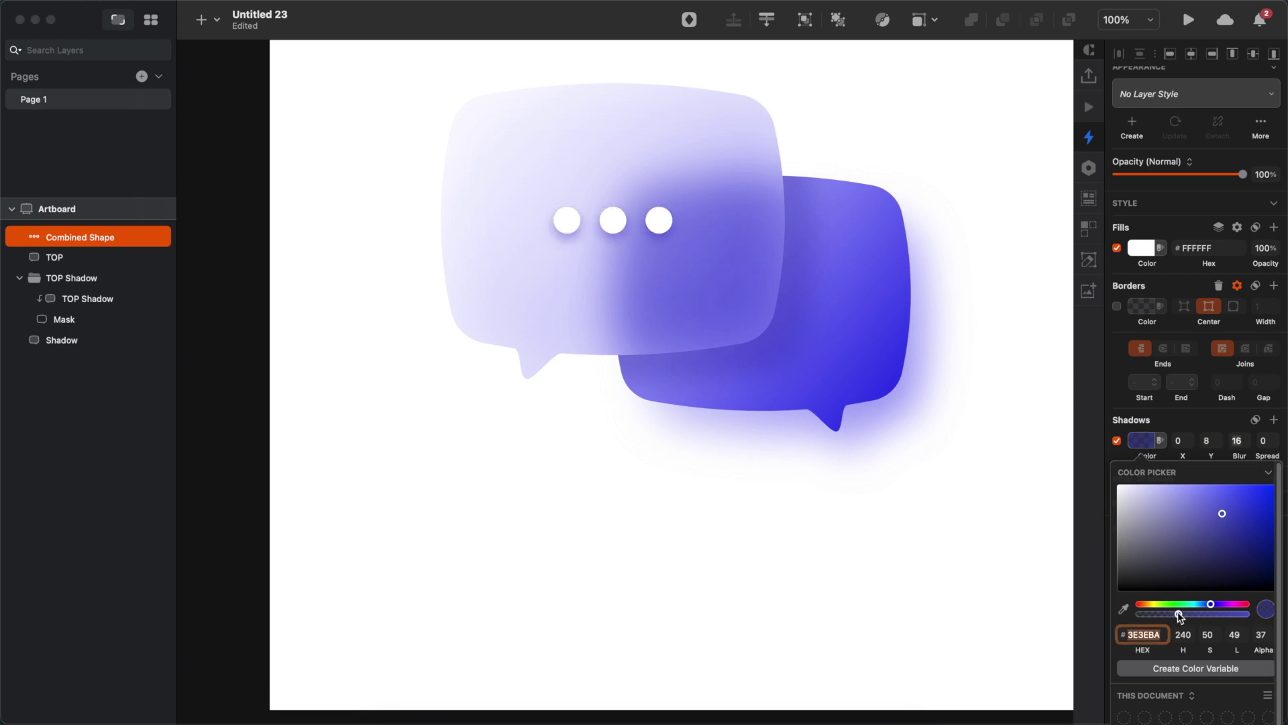
click(755, 542)
click(667, 490)
Step: Draw a 149 × 1080 rectangle at the artboard's left edge, spanning its full height, and turn off its border
key(super+minus)
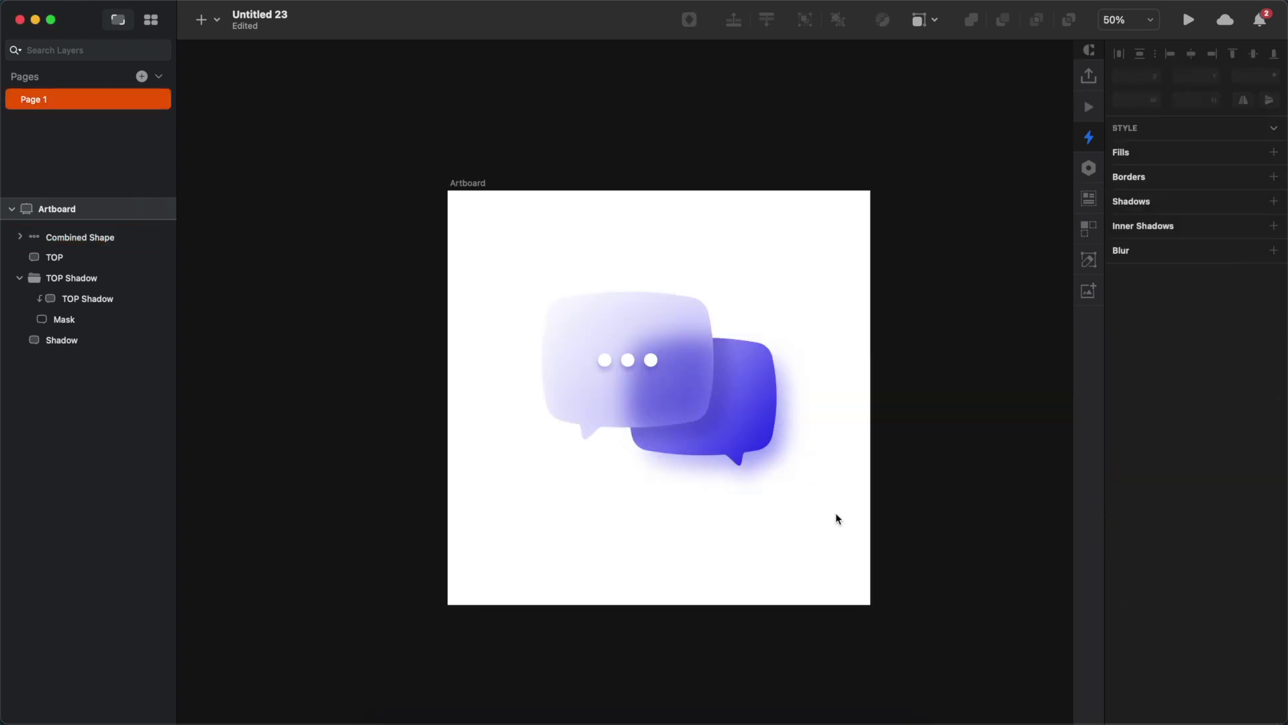
drag(449, 192, 505, 605)
click(1118, 544)
Step: Fill the strip with a linear gradient between two lavender tones sampled from the TOP bubble, the lighter one at the strip's upper end
click(1147, 484)
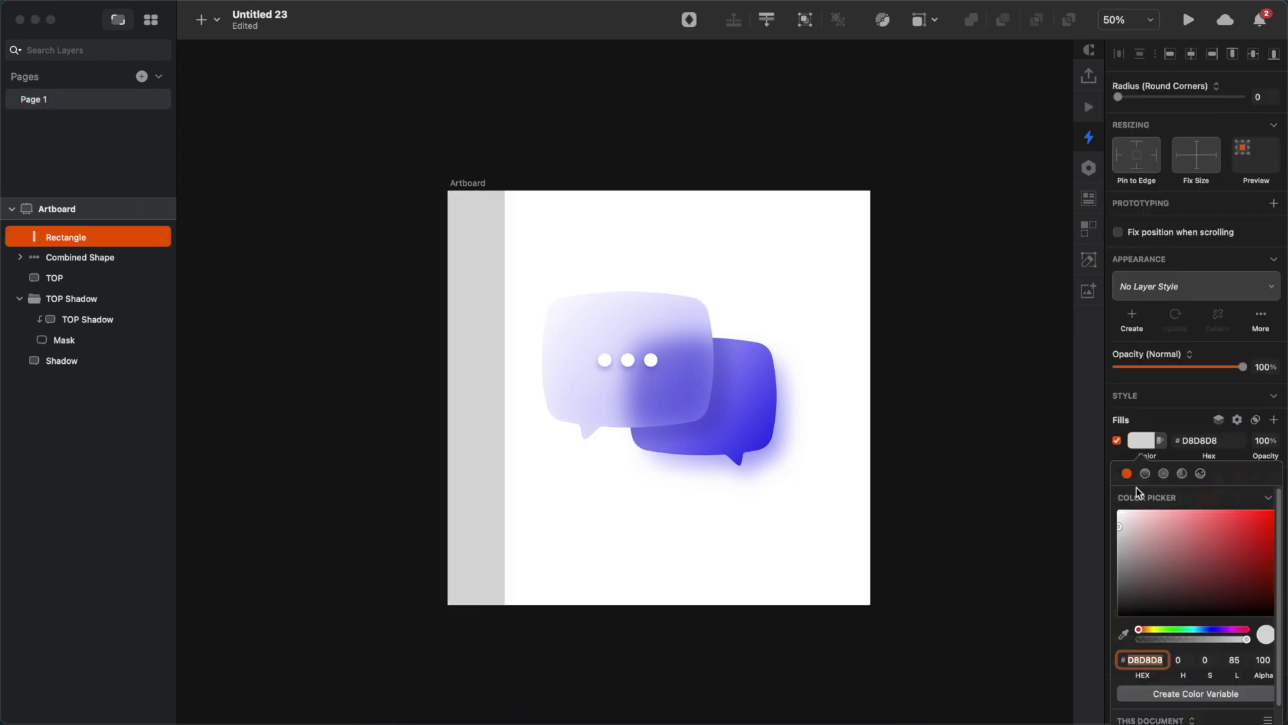
click(1146, 473)
click(1122, 663)
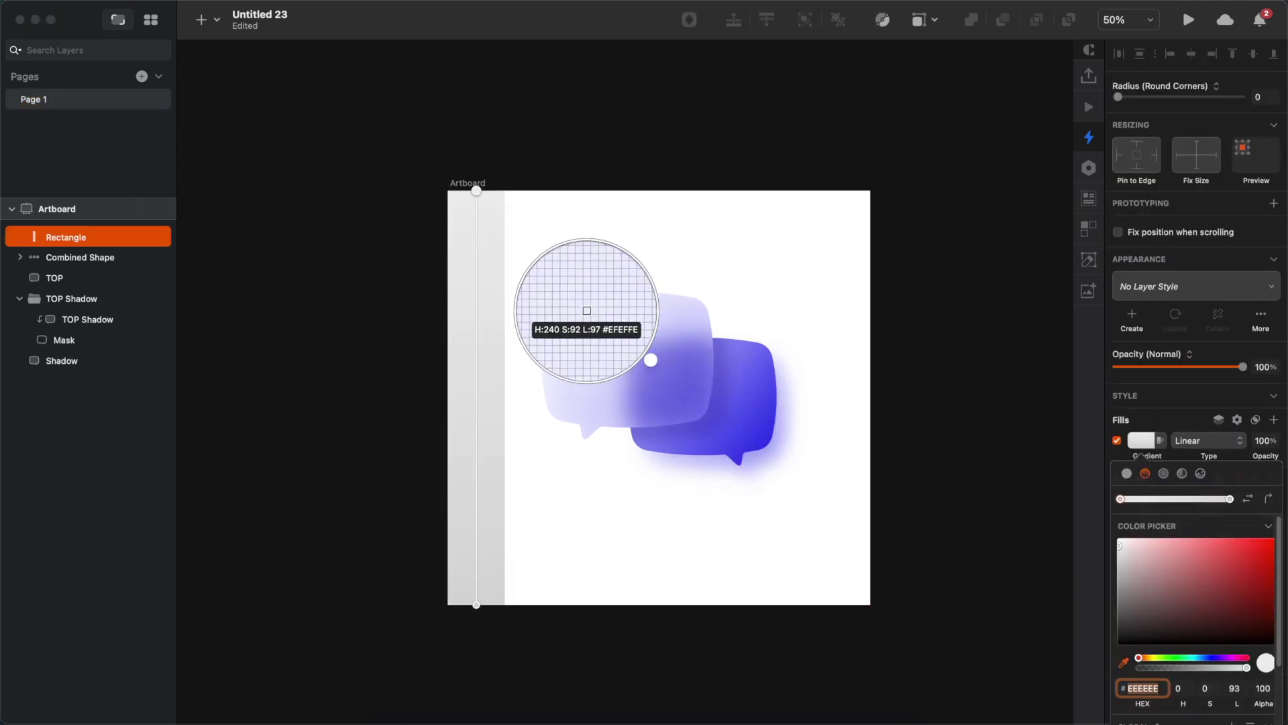
click(589, 321)
click(1230, 499)
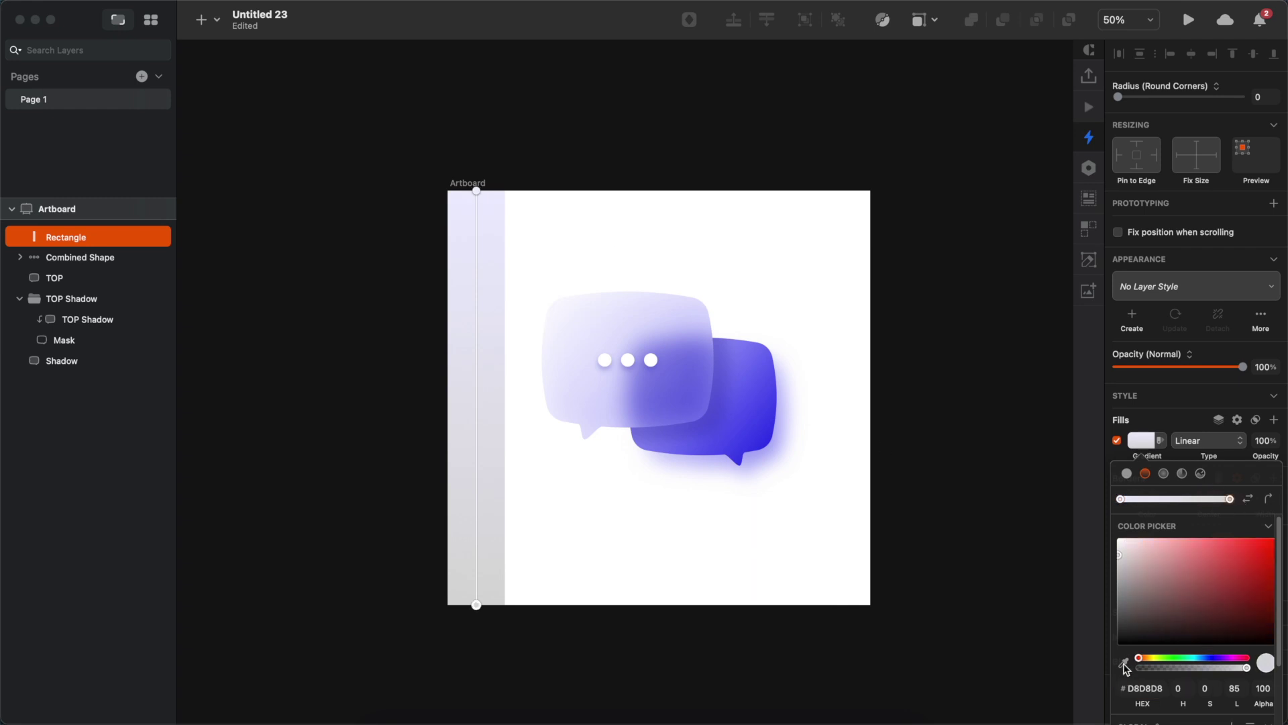
click(1125, 665)
click(615, 424)
click(498, 548)
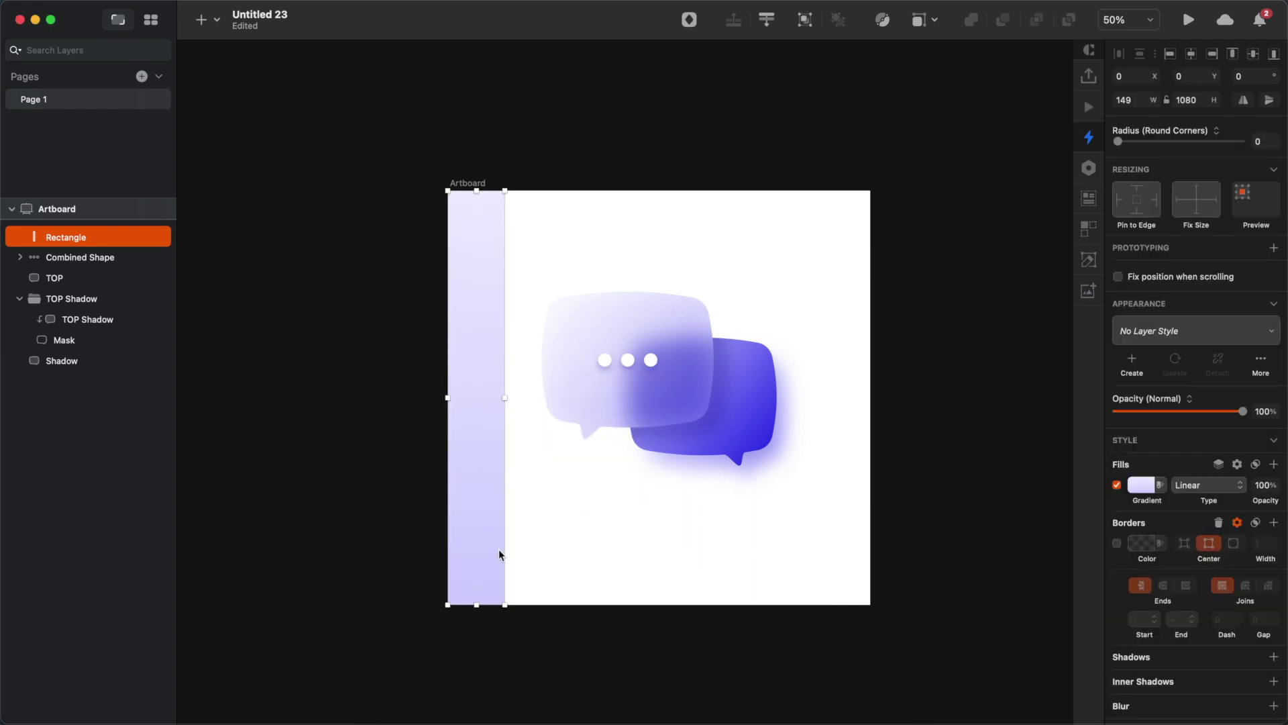
Step: Place the gradient rectangle behind all other layers and widen it to 1102 px so it covers the artboard
drag(67, 237, 23, 369)
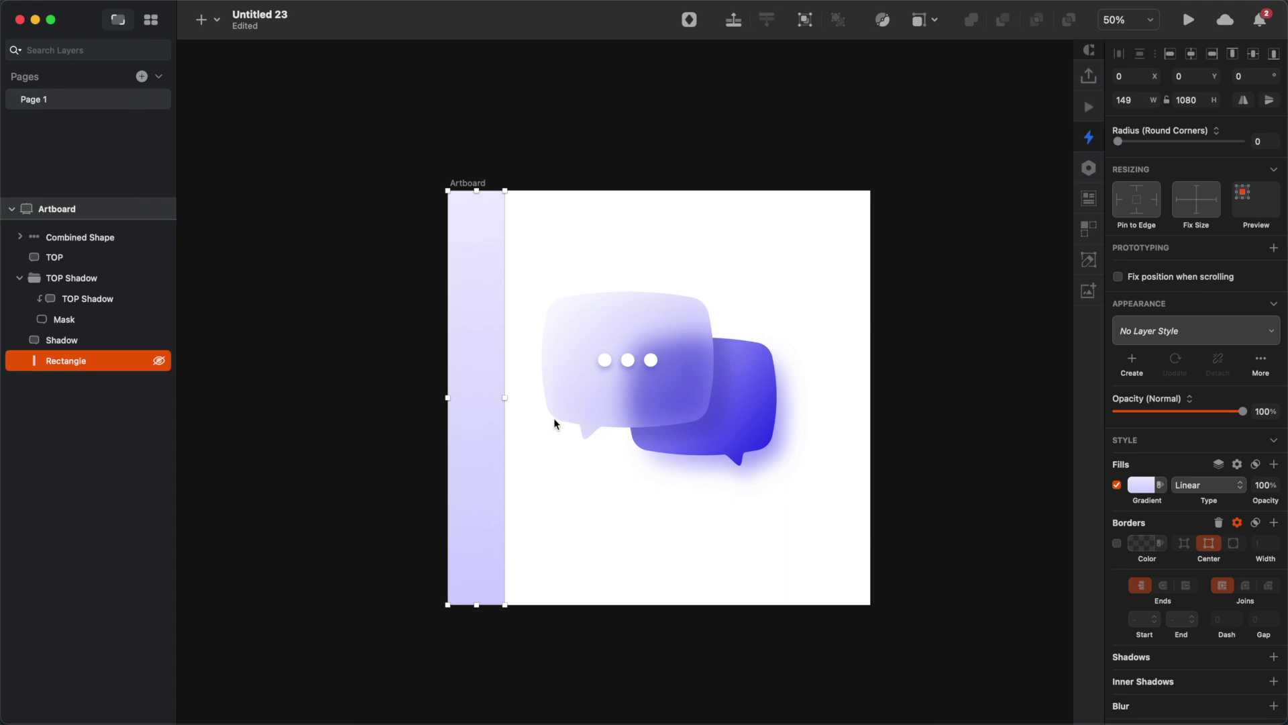
drag(508, 398, 871, 398)
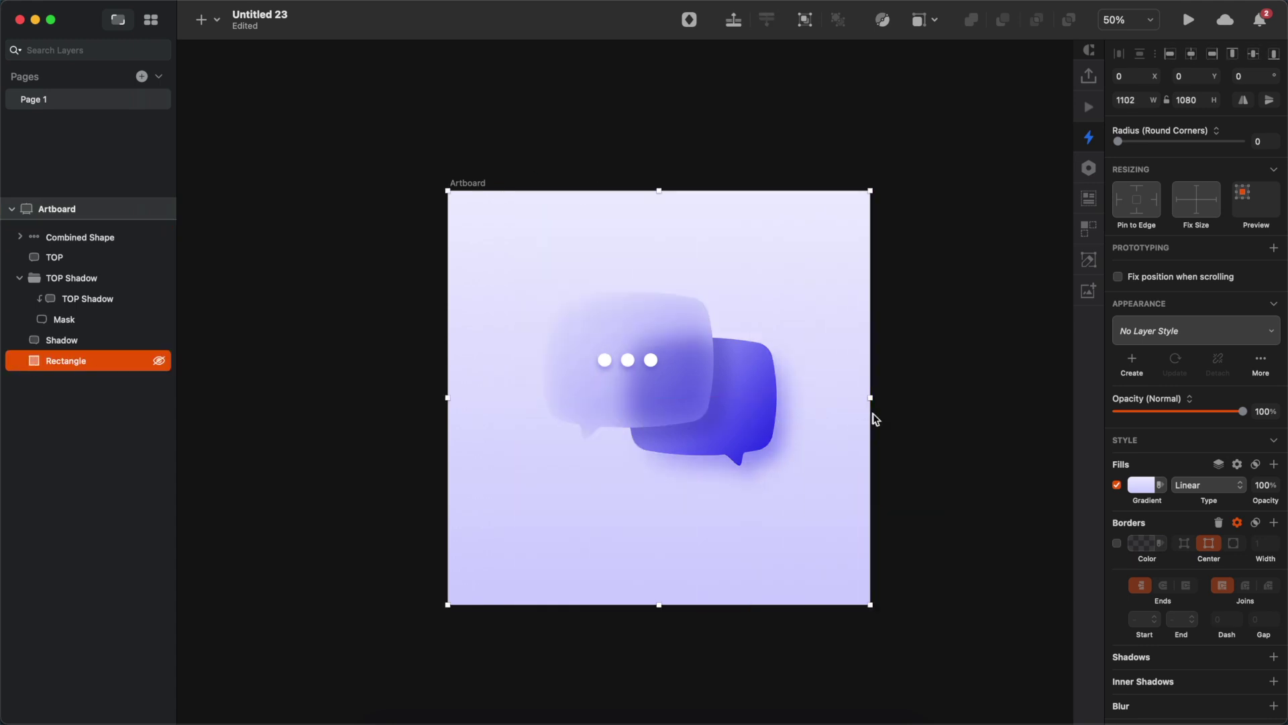
Step: Change the background gradient's upper colour to white, FFFFFF, and compare the design with the background hidden and shown
click(1148, 486)
click(1120, 500)
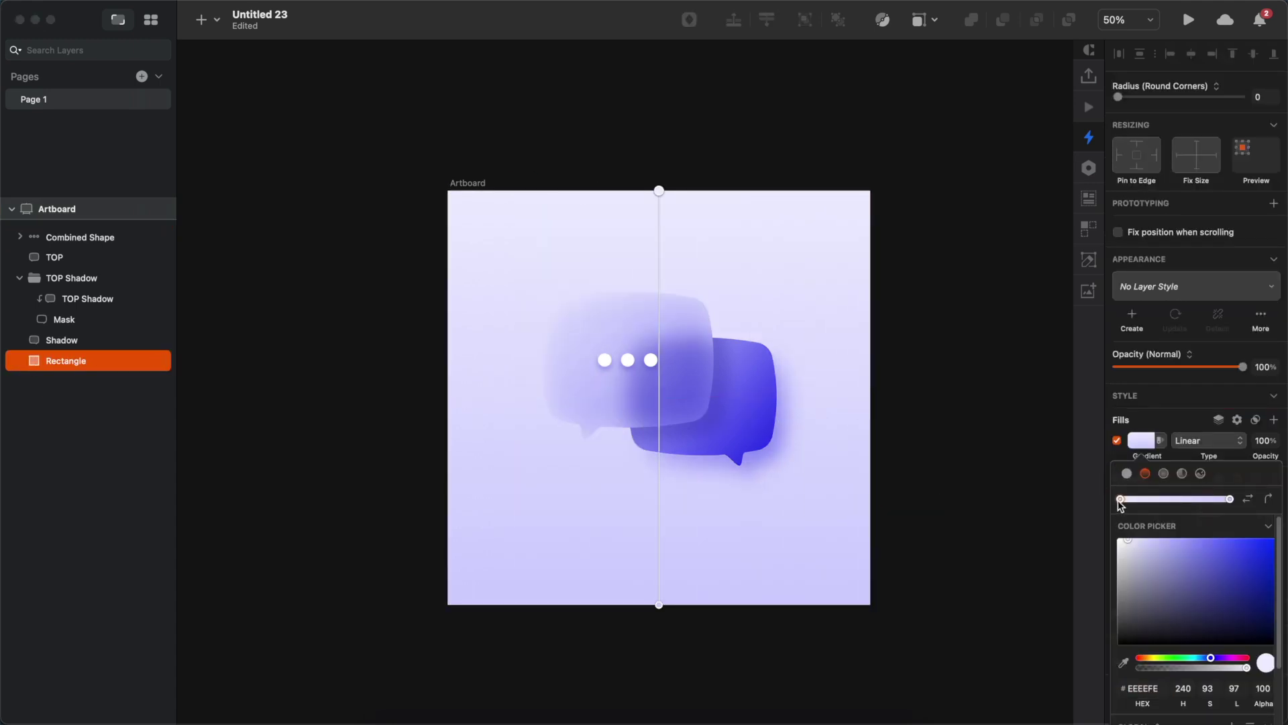
drag(1123, 539, 1112, 535)
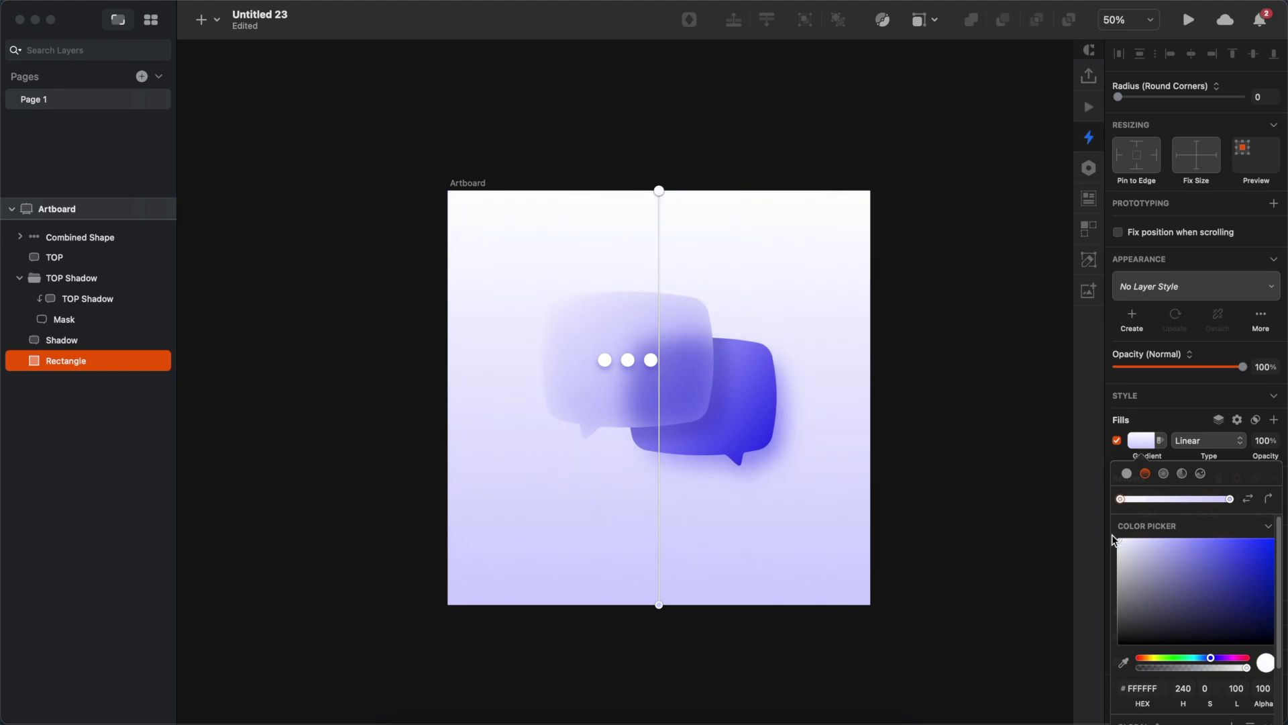
click(158, 360)
click(158, 360)
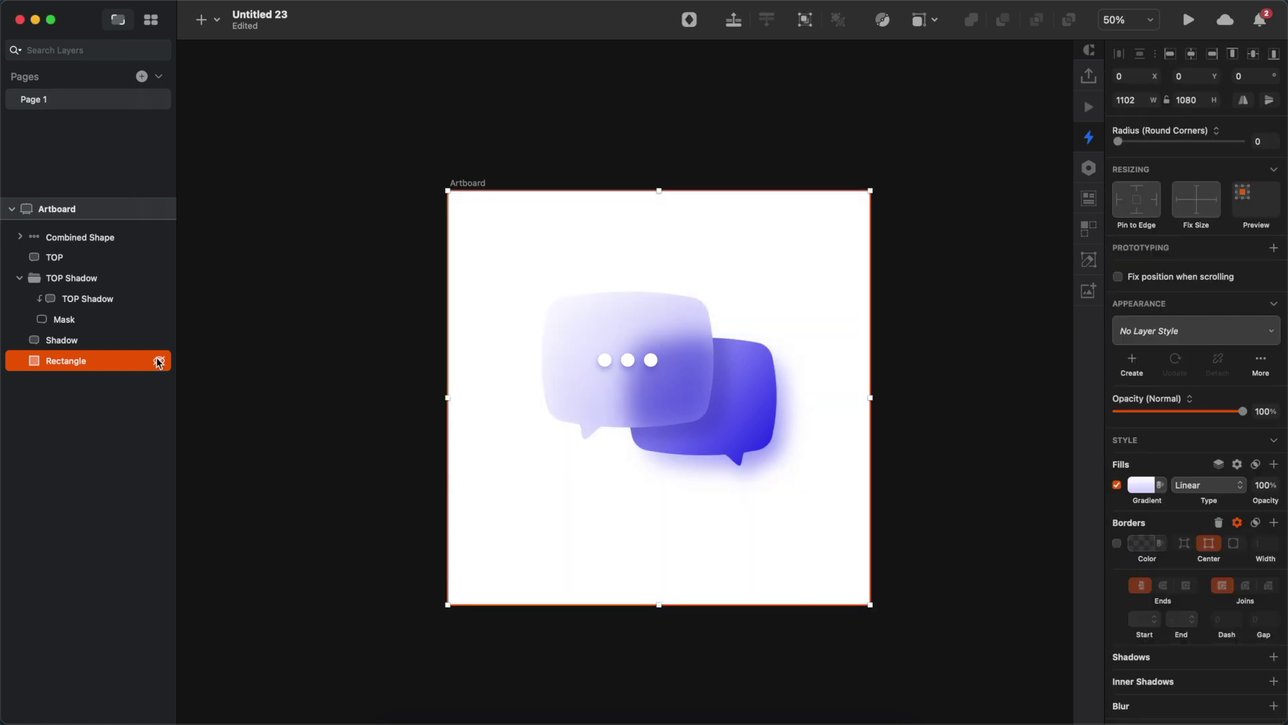
click(159, 361)
click(302, 535)
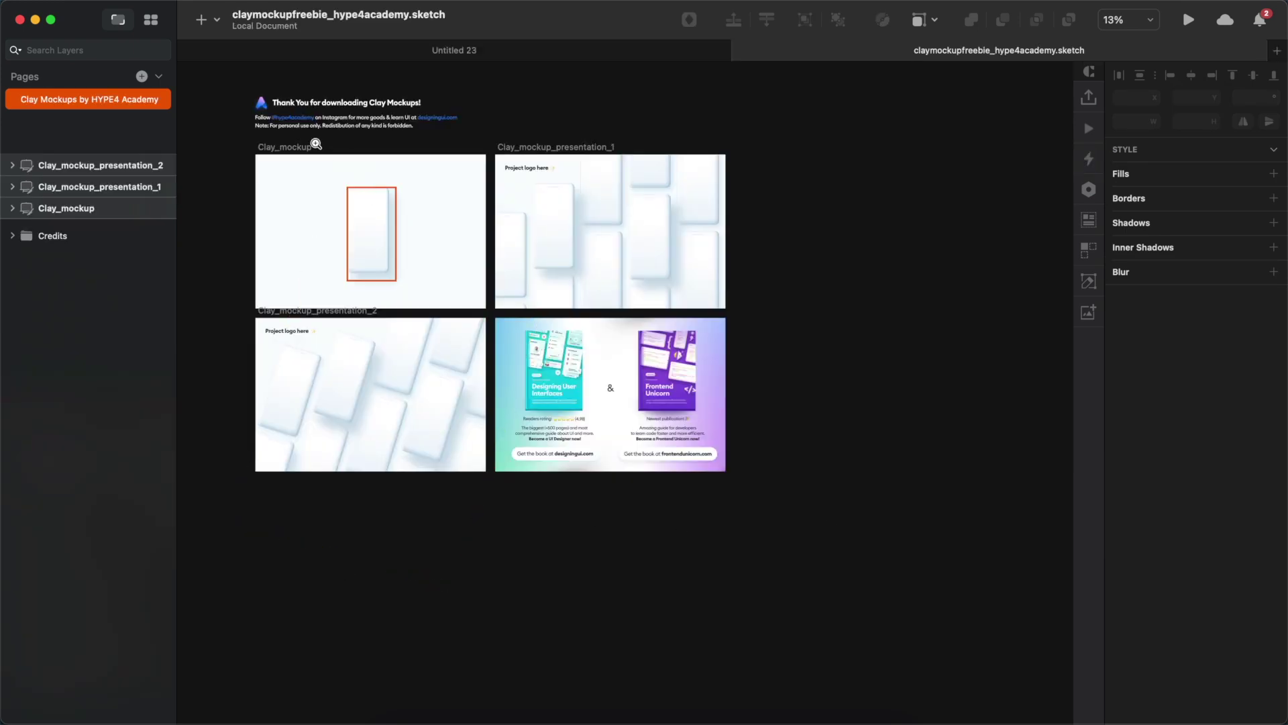
Step: Copy the Clay_mockup artboard from claymockupfreebie_hype4academy.sketch and paste it into the Untitled 23 document
scroll(352, 222, up, 3)
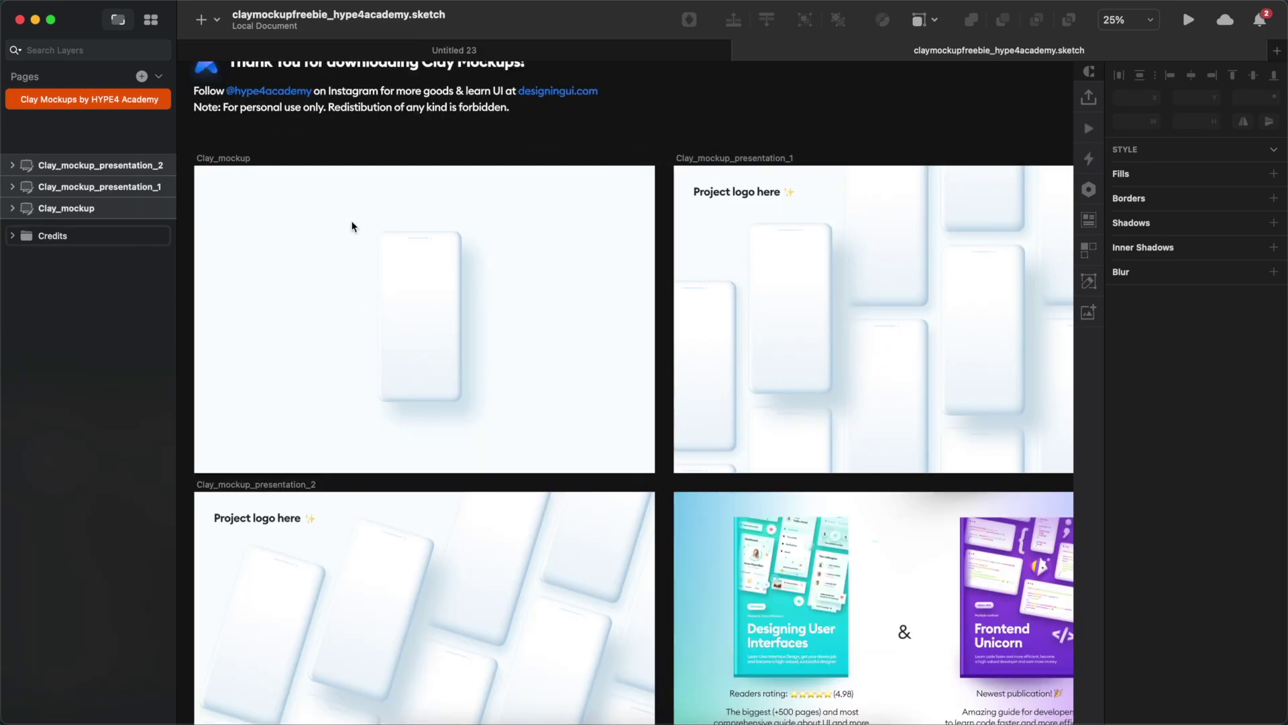
scroll(497, 326, left, 1)
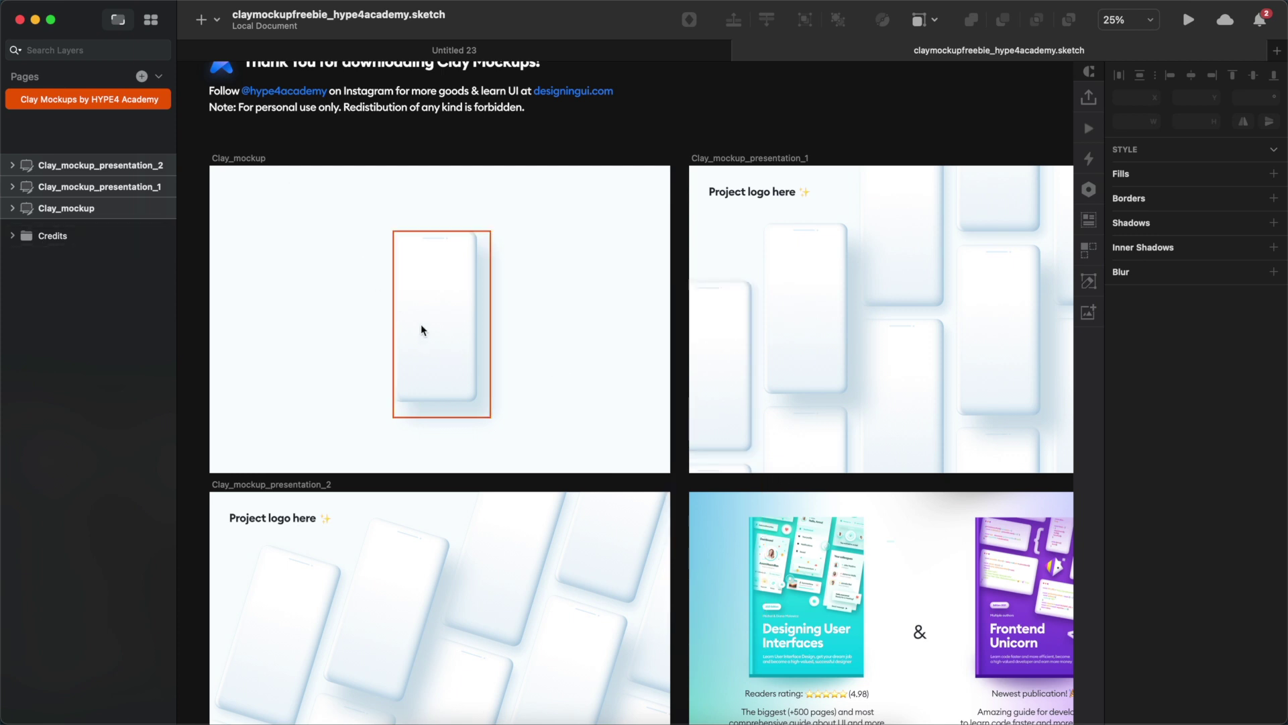
click(255, 157)
key(super+c)
click(376, 50)
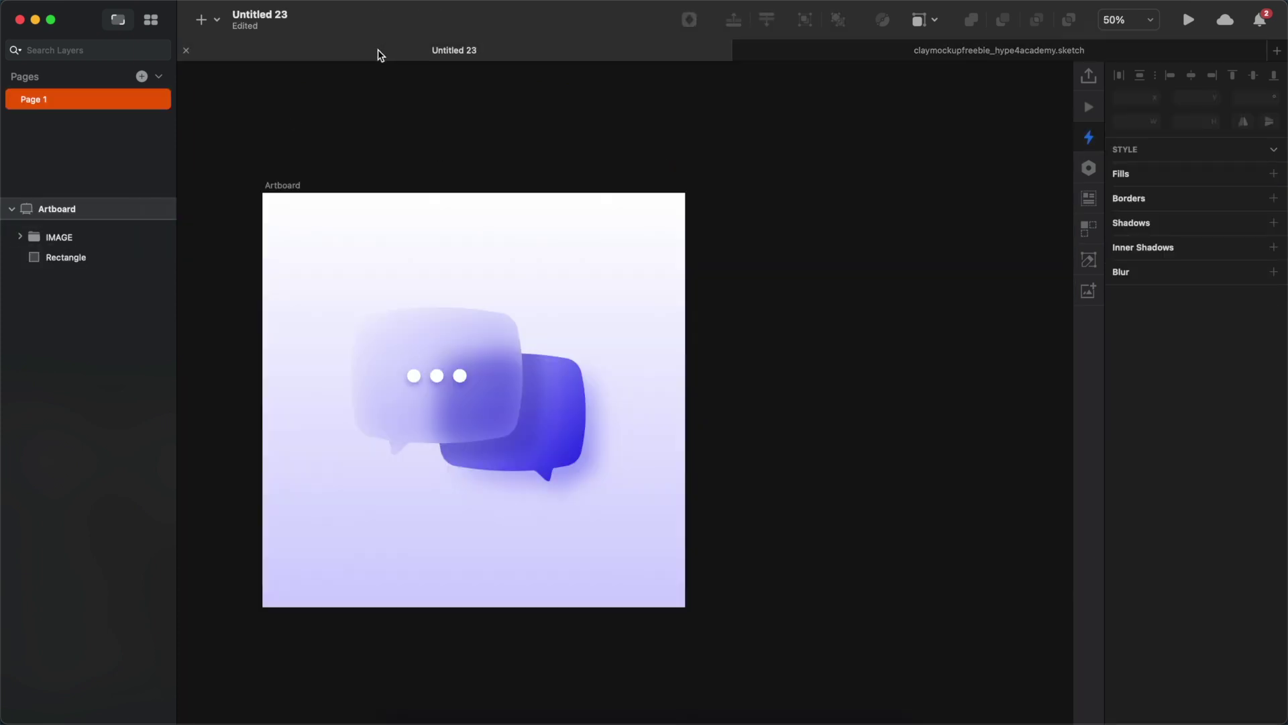
key(super+v)
scroll(531, 301, down, 3)
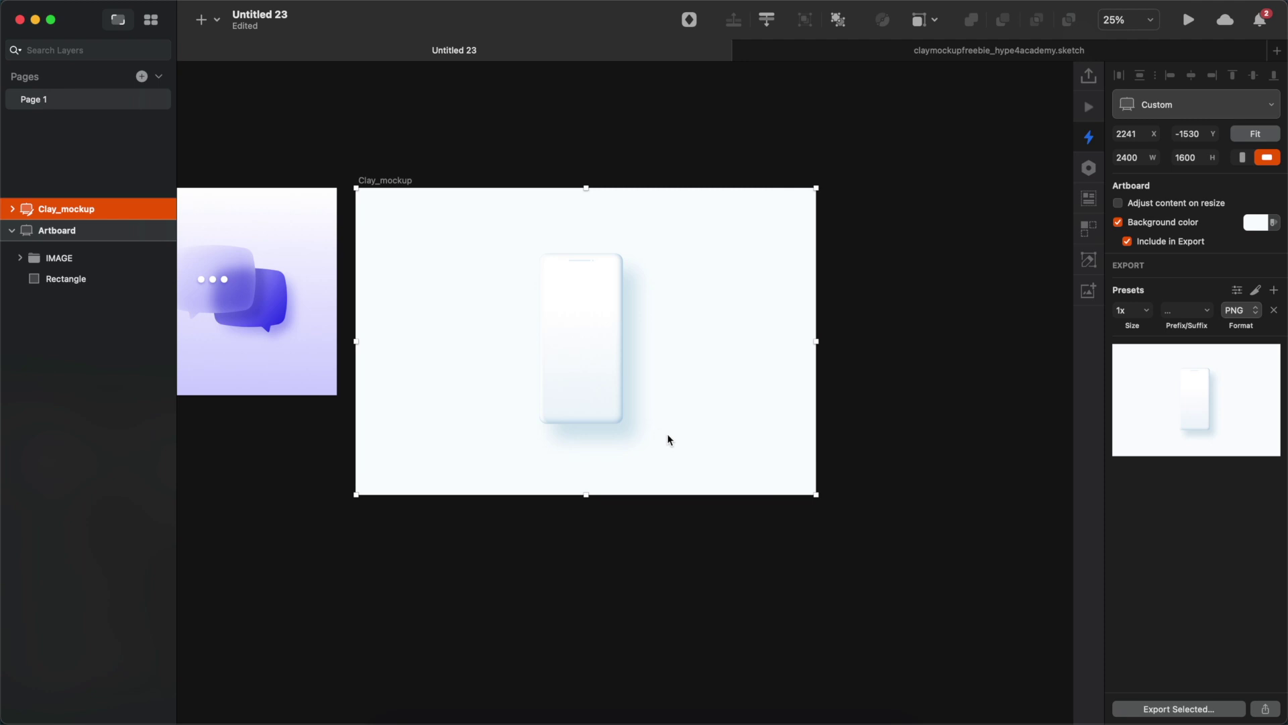
click(650, 546)
Step: Copy the style of the icon artboard's gradient background and apply it to the phone's screen_mask_390x844 layer
scroll(573, 349, up, 3)
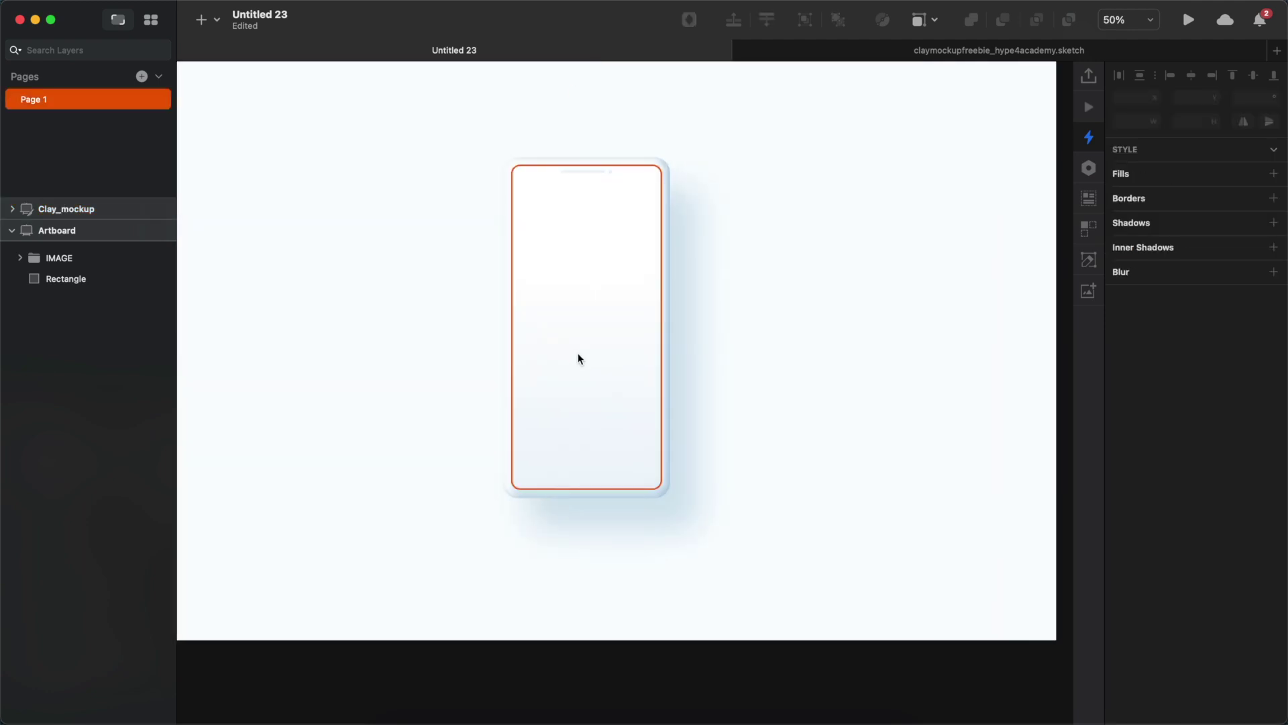
click(578, 359)
key(super+minus)
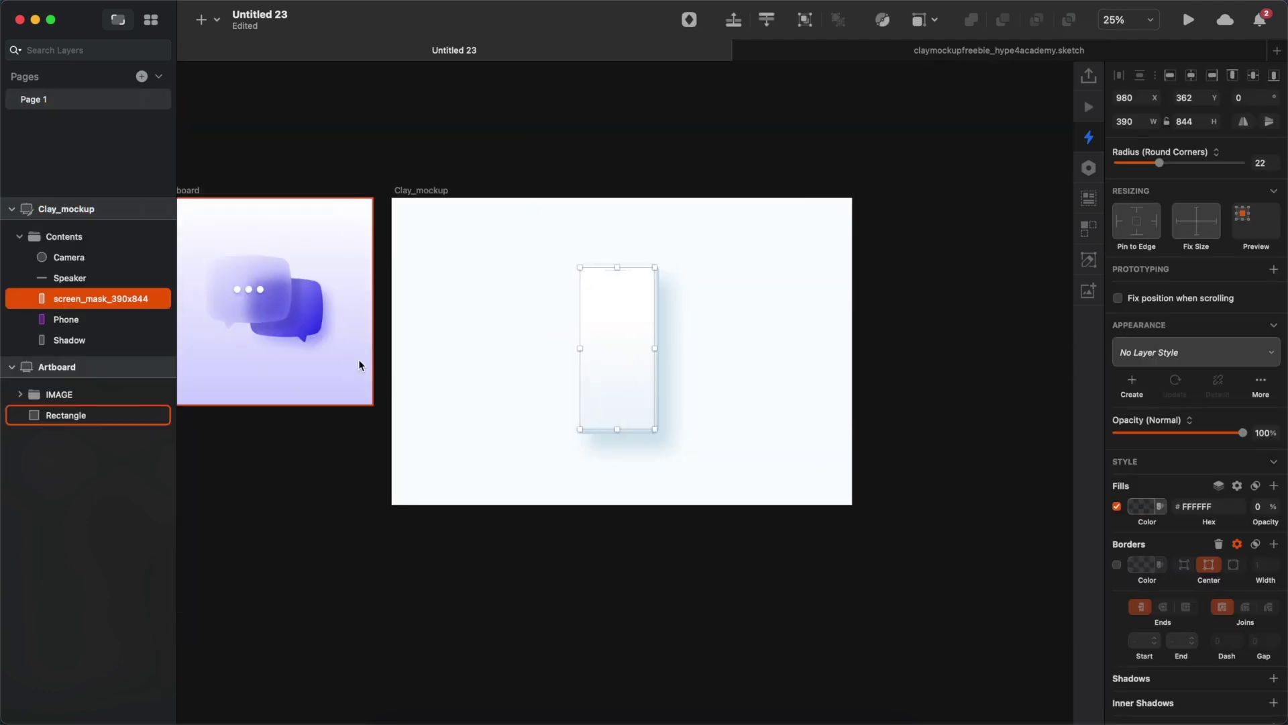
right_click(358, 366)
click(403, 452)
right_click(604, 396)
click(677, 470)
click(895, 420)
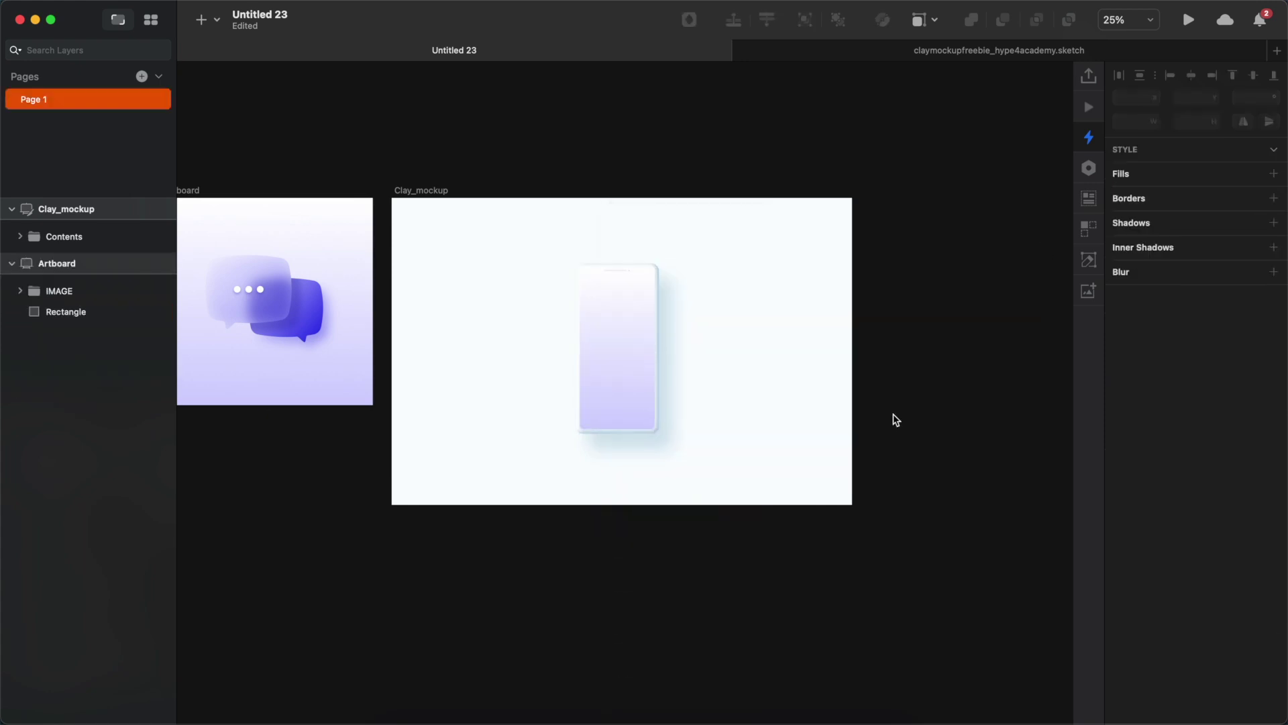
Step: Place the speech-bubble IMAGE group as a bitmap on the phone screen and scale it down to fit
scroll(896, 419, left, 3)
click(300, 311)
scroll(1194, 596, down, 3)
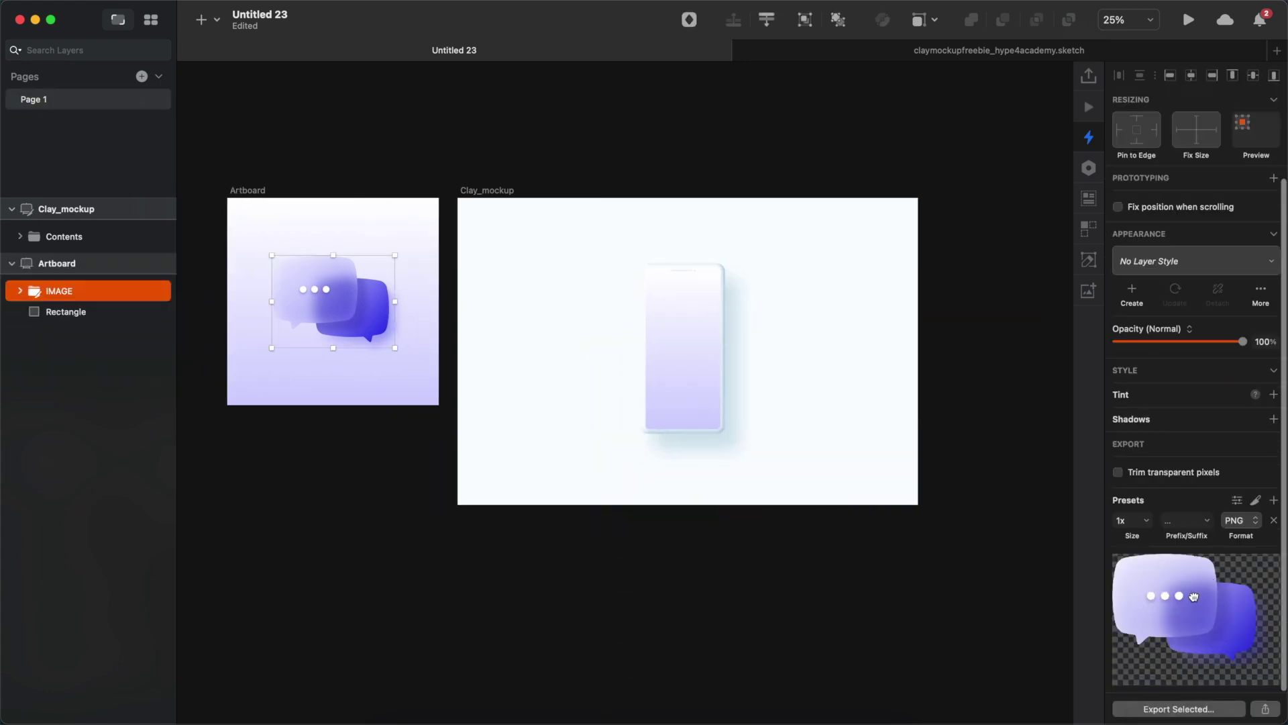
drag(1194, 596, 695, 357)
scroll(695, 357, up, 2)
drag(823, 422, 742, 373)
drag(695, 328, 691, 344)
Step: Resize the icon bitmap to 306 × 238 and position it in the upper phone screen at X 1047, Y 568,5
click(883, 406)
key(super+plus)
drag(669, 413, 669, 331)
key(Escape)
scroll(705, 343, down, 1)
click(728, 345)
drag(783, 404, 793, 416)
drag(703, 342, 713, 342)
key(Escape)
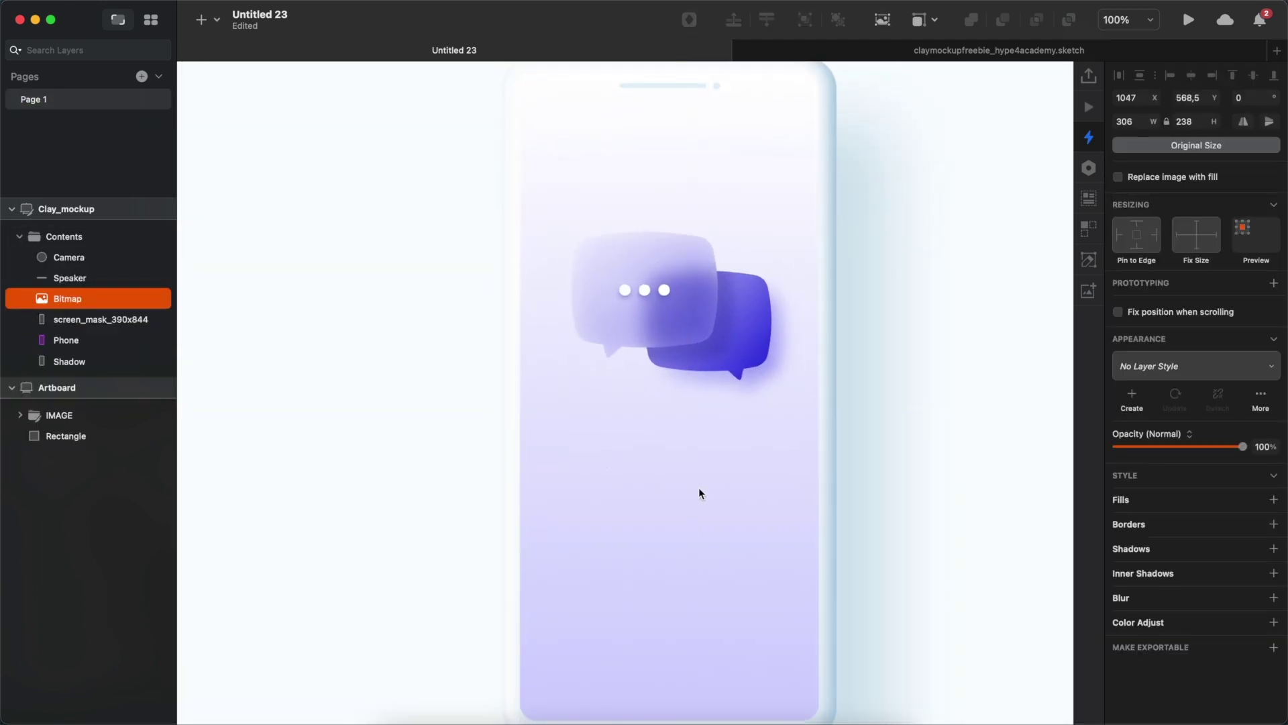
Step: Add the text "Chat with your friends" below the icon on the phone screen
key(t)
click(607, 468)
text(Chat with your friends)
key(Escape)
Step: Style the "Chat with your friends" heading as Bold, size 40, dark indigo, arranged on two lines
click(1171, 386)
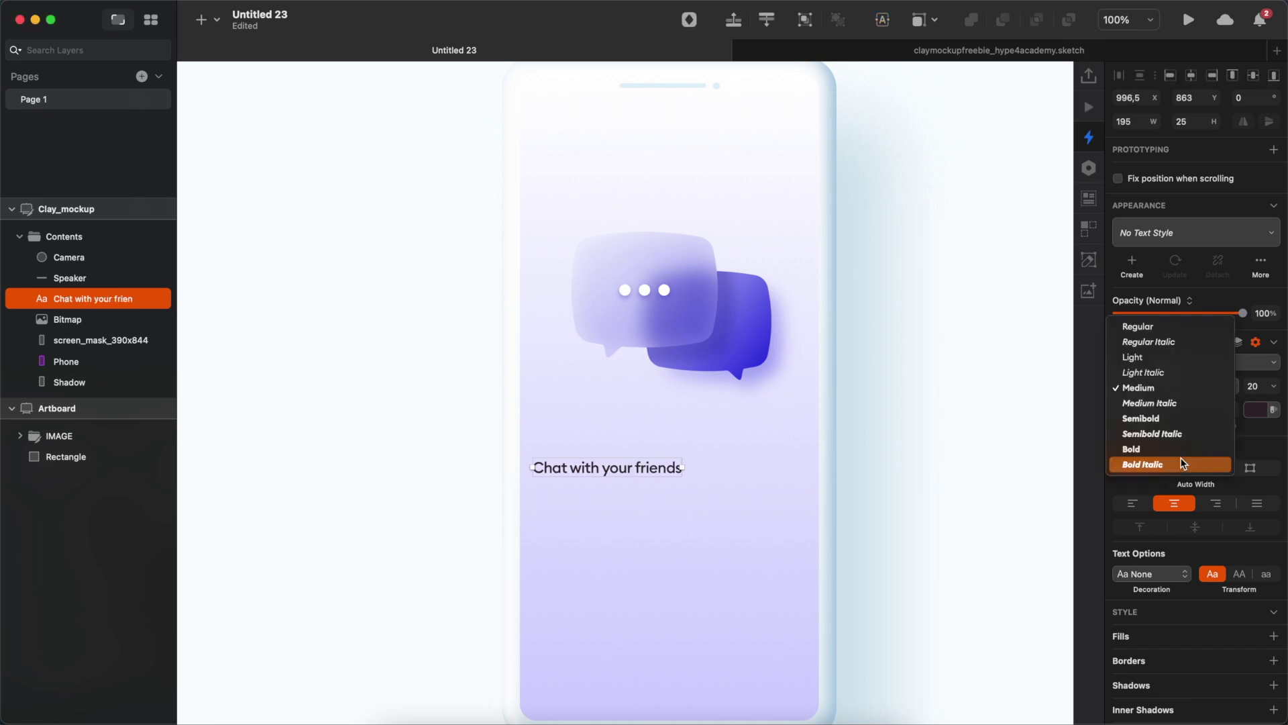
click(1174, 449)
click(1256, 409)
click(1254, 386)
text(40)
key(Return)
Step: Add the text "Create group chats, community meetups and more!" below the heading
key(t)
click(593, 537)
text(Create group chats, community)
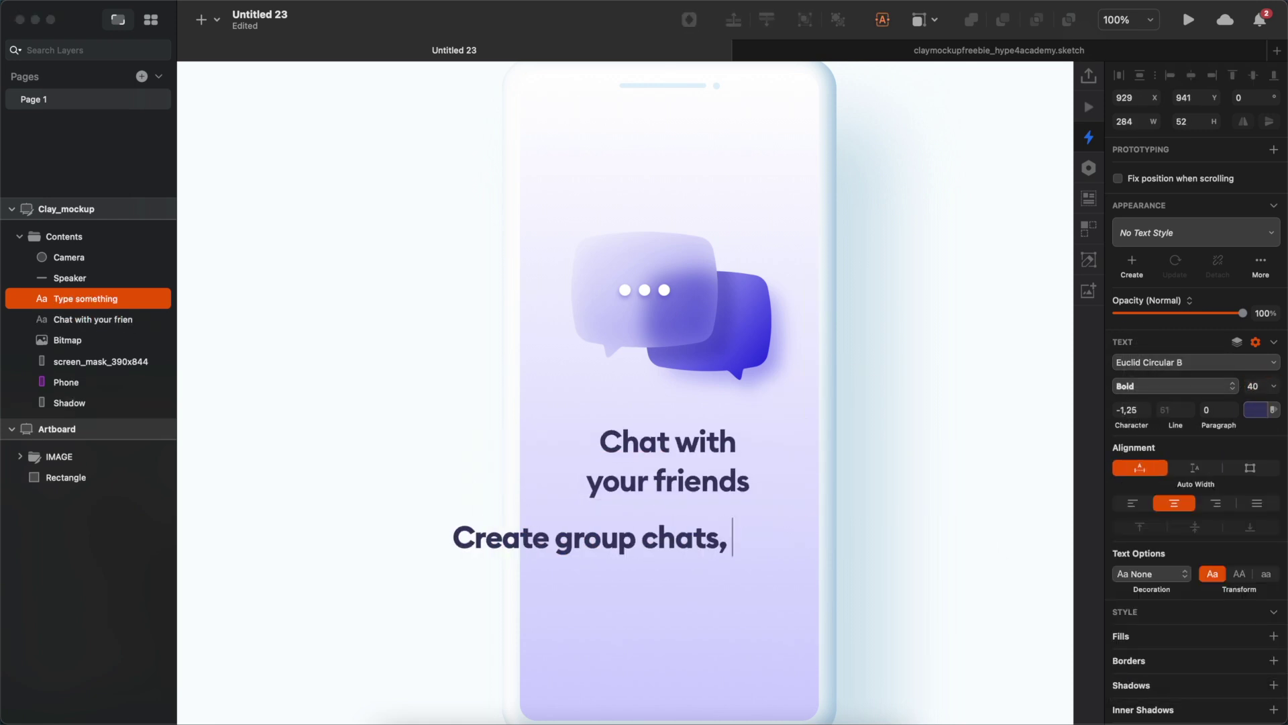
text( meetups and more!)
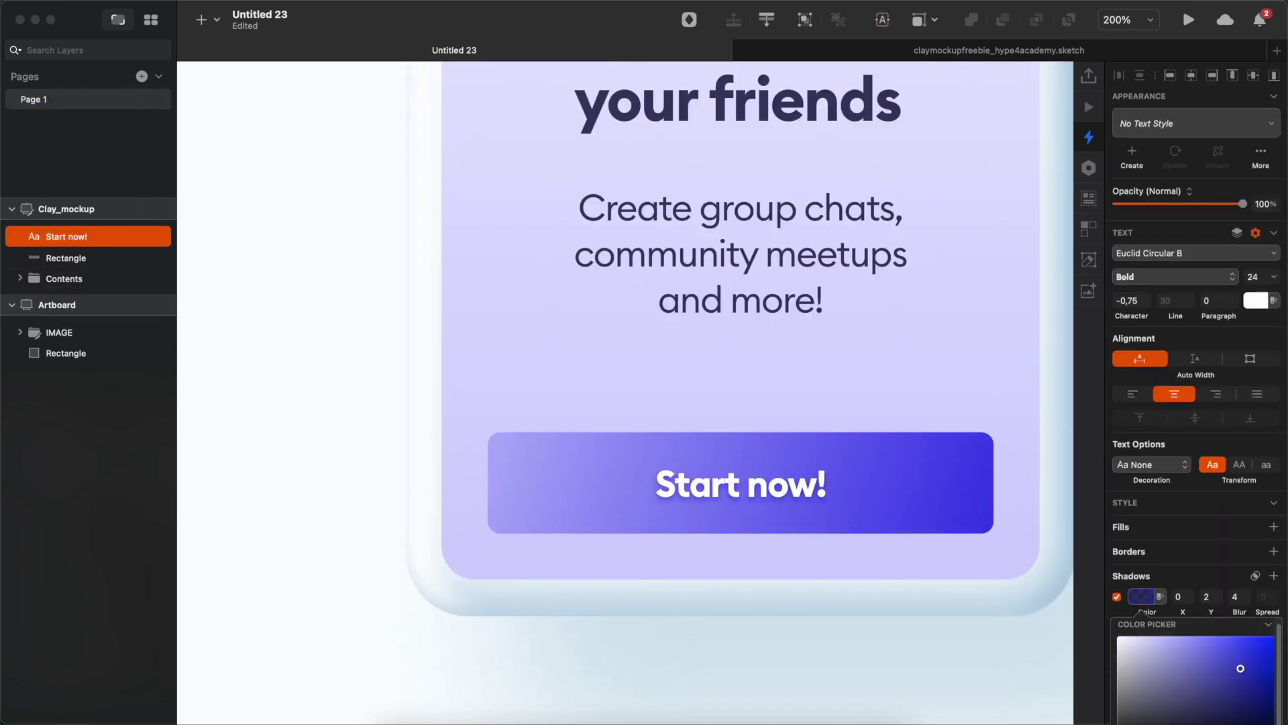
Step: Draw a borderless 25 × 25 spacer square from the button's upper edge to the "Start now!" text and place a copy below the text
click(679, 553)
key(z)
click(679, 518)
click(678, 517)
key(r)
drag(600, 170, 753, 323)
click(1117, 565)
key(super+d)
drag(705, 238, 706, 489)
Step: Nudge the "Start now!" text and upper spacer up about 1 px, and extend the button's upper edge to meet the spacer
click(805, 402)
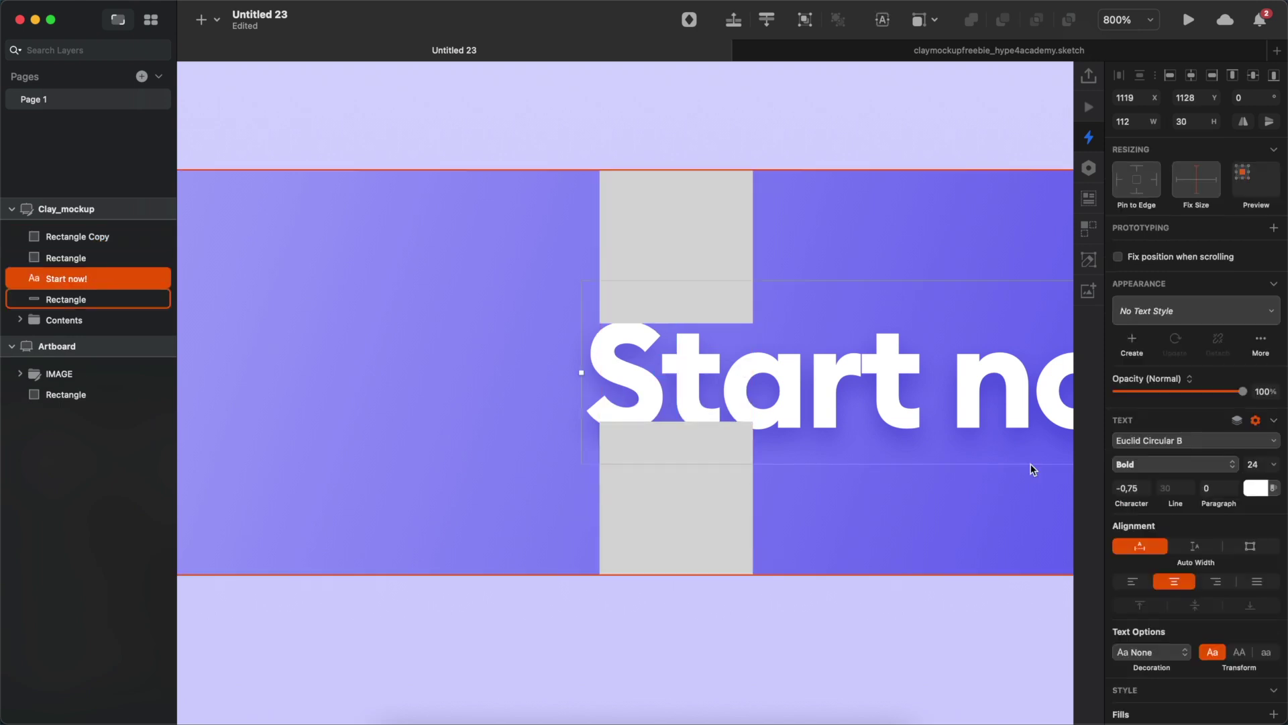
click(1259, 462)
drag(744, 397, 744, 392)
drag(623, 269, 623, 263)
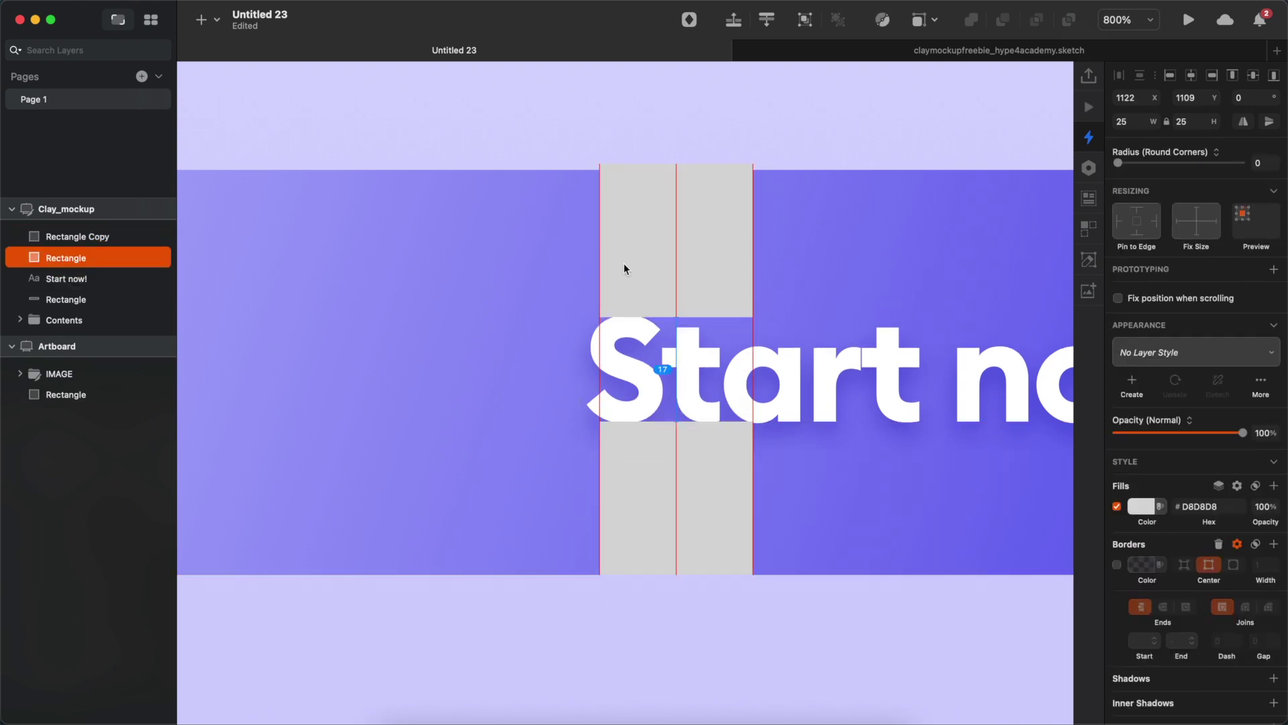
click(923, 214)
drag(924, 169, 923, 164)
Step: Delete both spacer squares from the "Start now!" button
click(696, 250)
key(Delete)
key(z)
alt+click(696, 249)
alt+click(680, 353)
alt+click(680, 354)
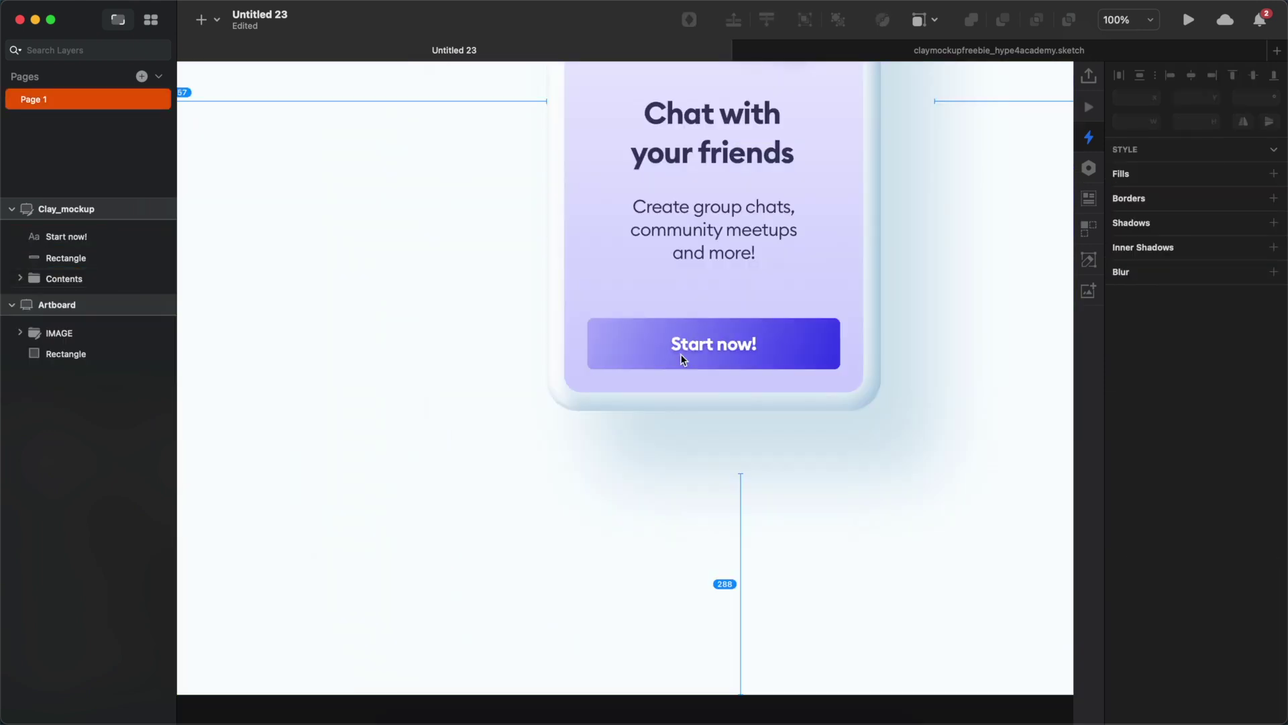
Step: Move the "Chat with your friends" heading down to Y 828, and lower the heading and subtitle together by about 5 px
key(z)
alt+click(793, 507)
scroll(856, 555, up, 2)
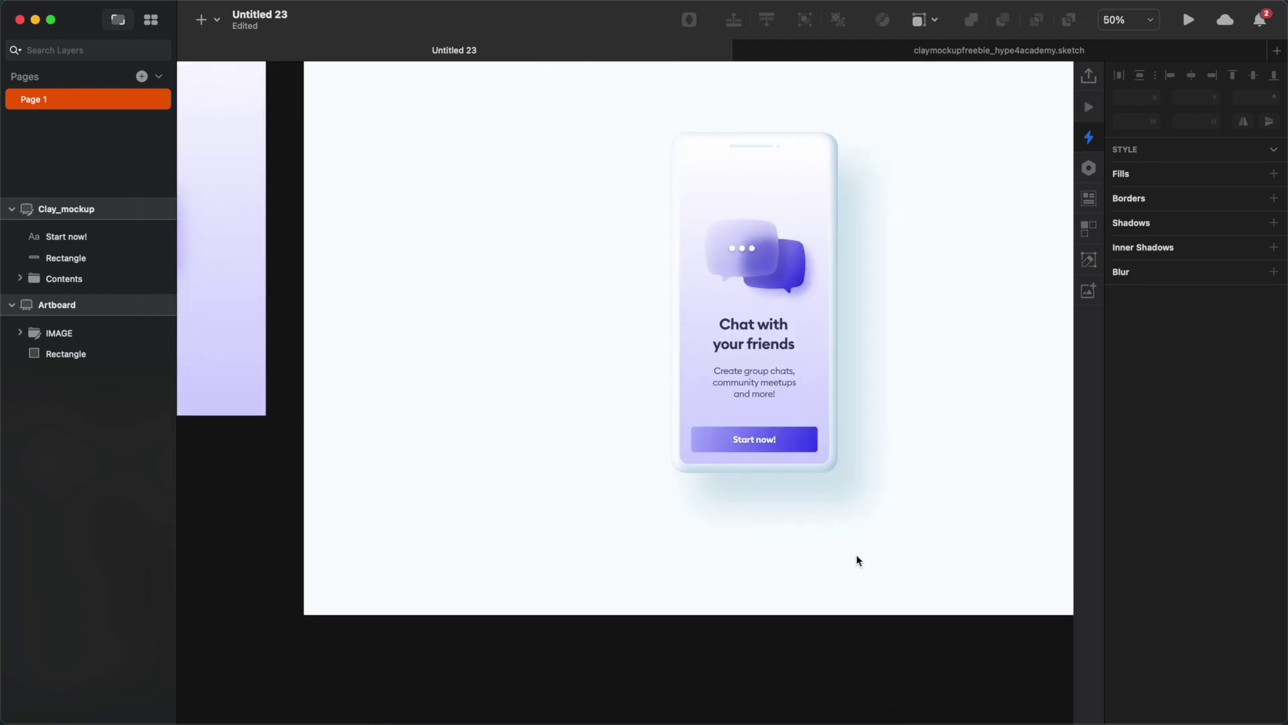
scroll(852, 569, right, 5)
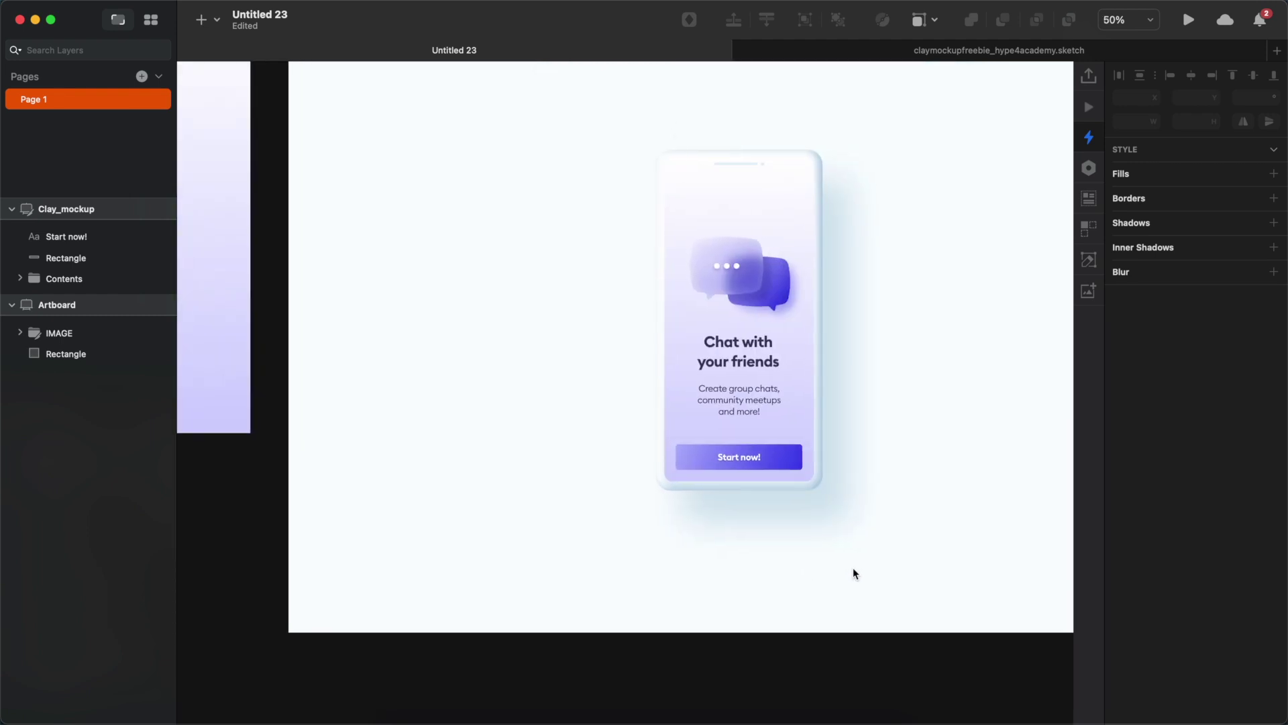
scroll(664, 567, left, 2)
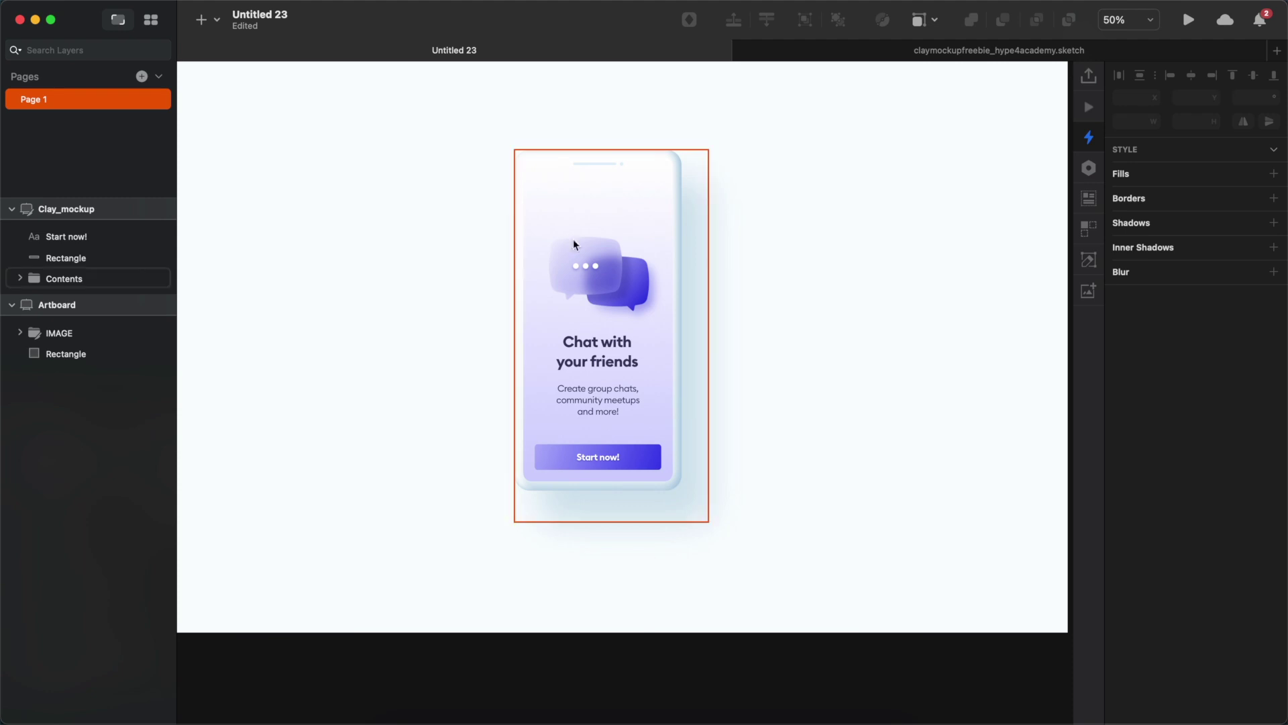
scroll(573, 241, up, 5)
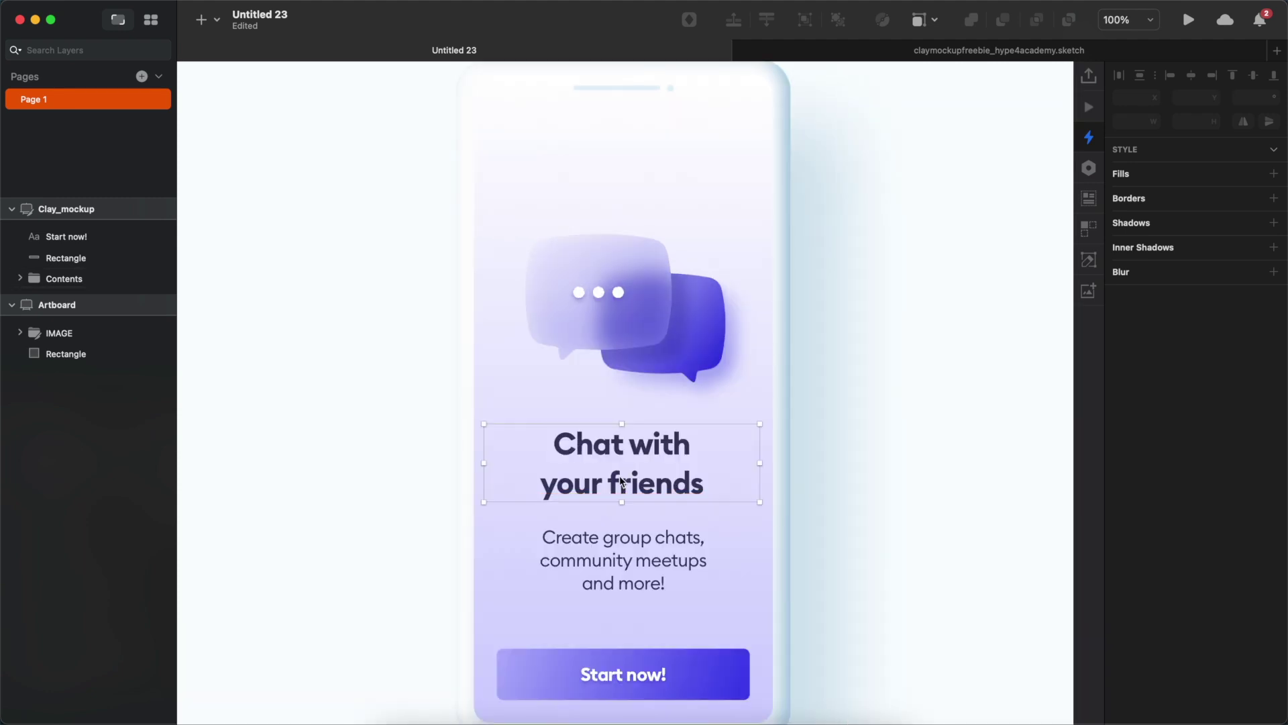
drag(636, 491, 637, 498)
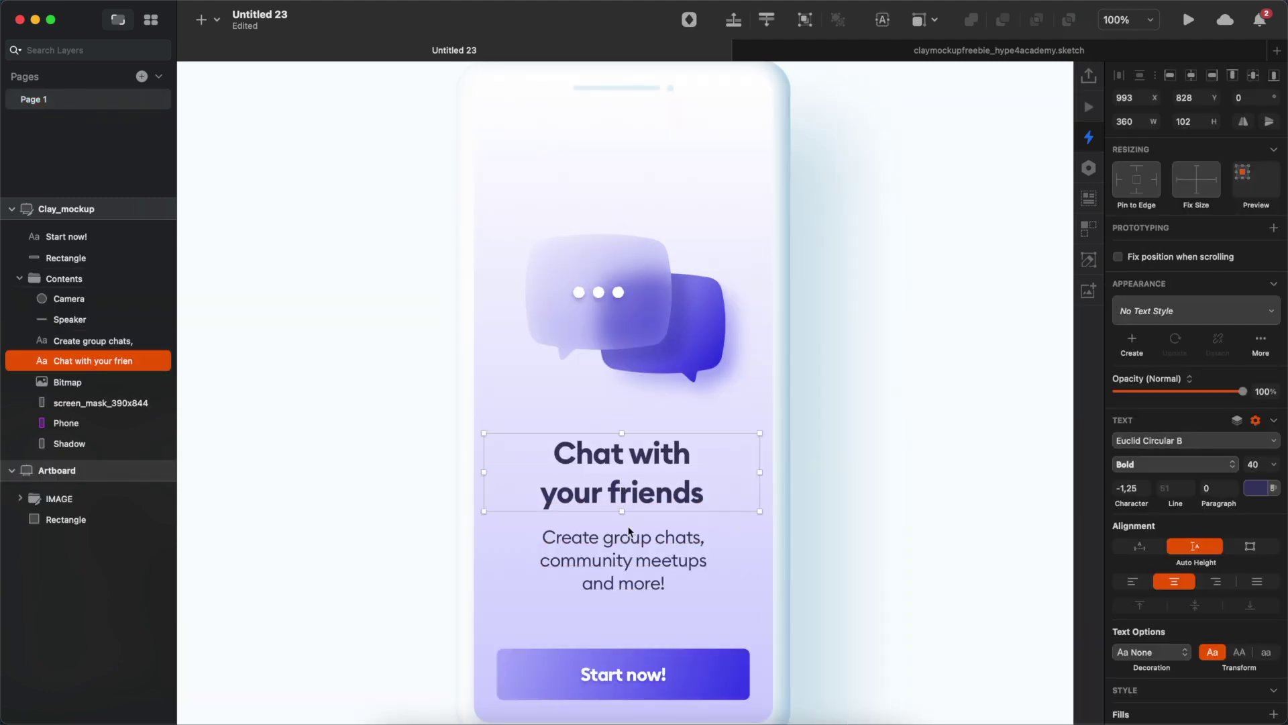
shift+click(627, 542)
drag(625, 542, 626, 547)
click(921, 516)
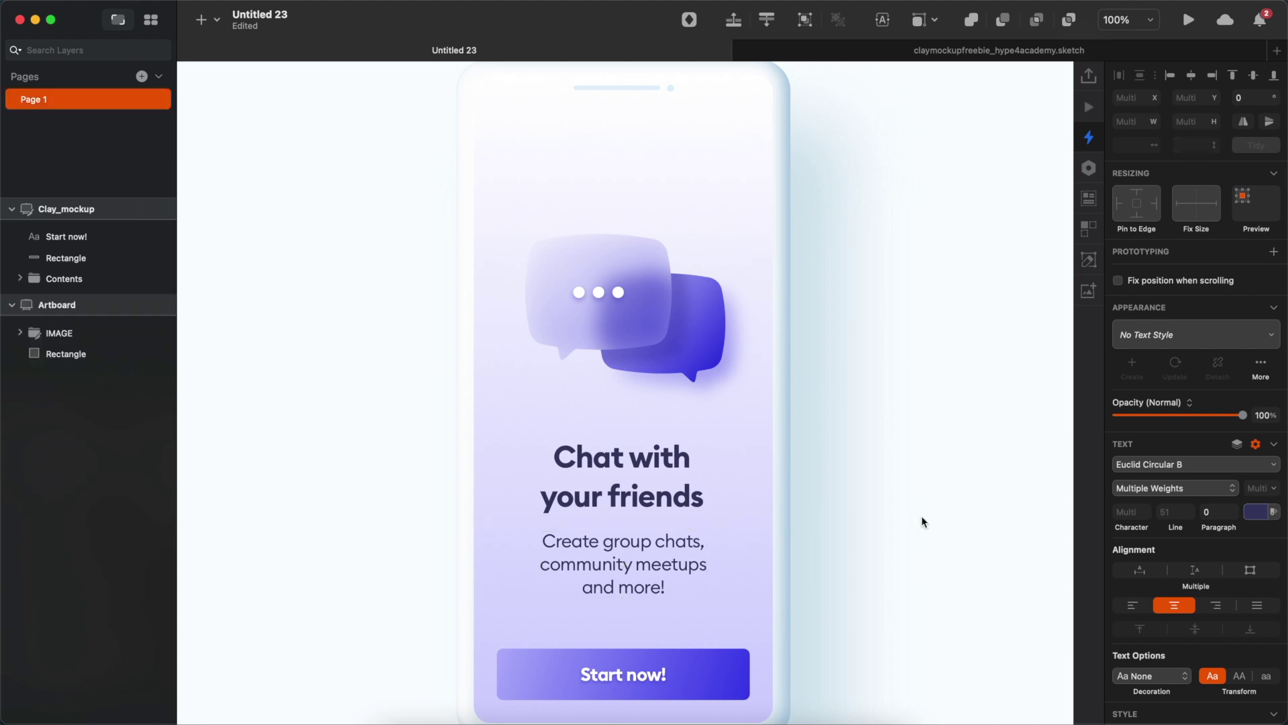
scroll(840, 475, down, 2)
scroll(840, 474, down, 3)
scroll(823, 546, right, 3)
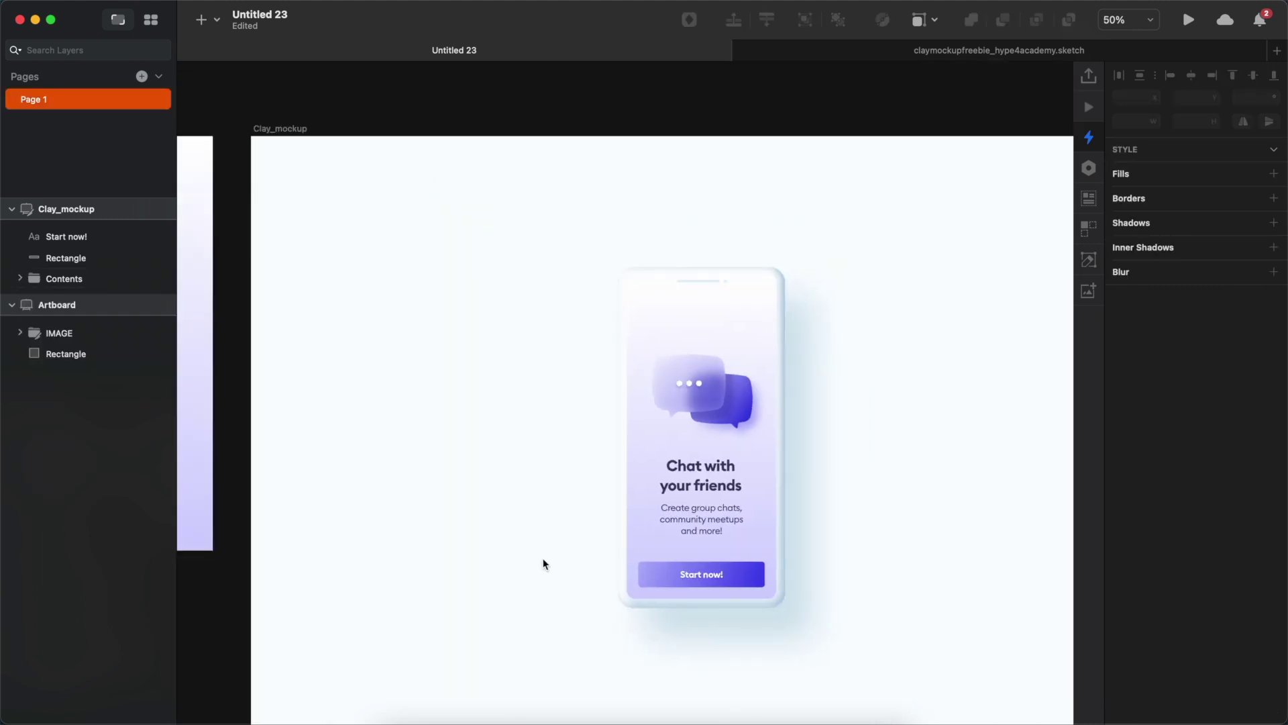